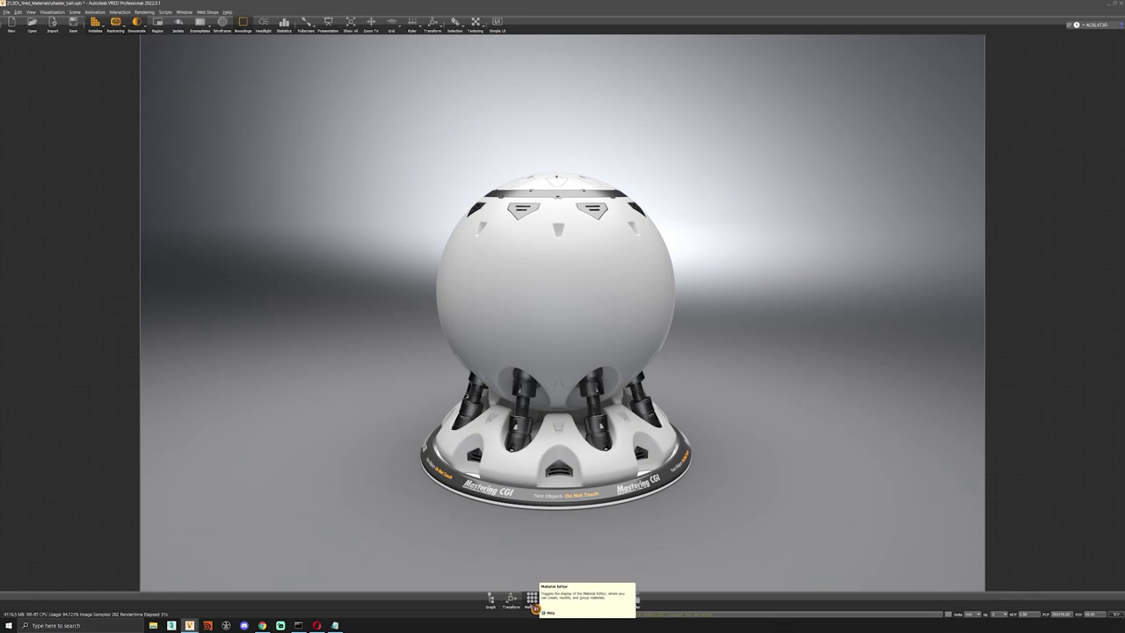
- Create one Unicolor, one Metallic and one Flipflop Carpaint material in the Material Editor
click(534, 607)
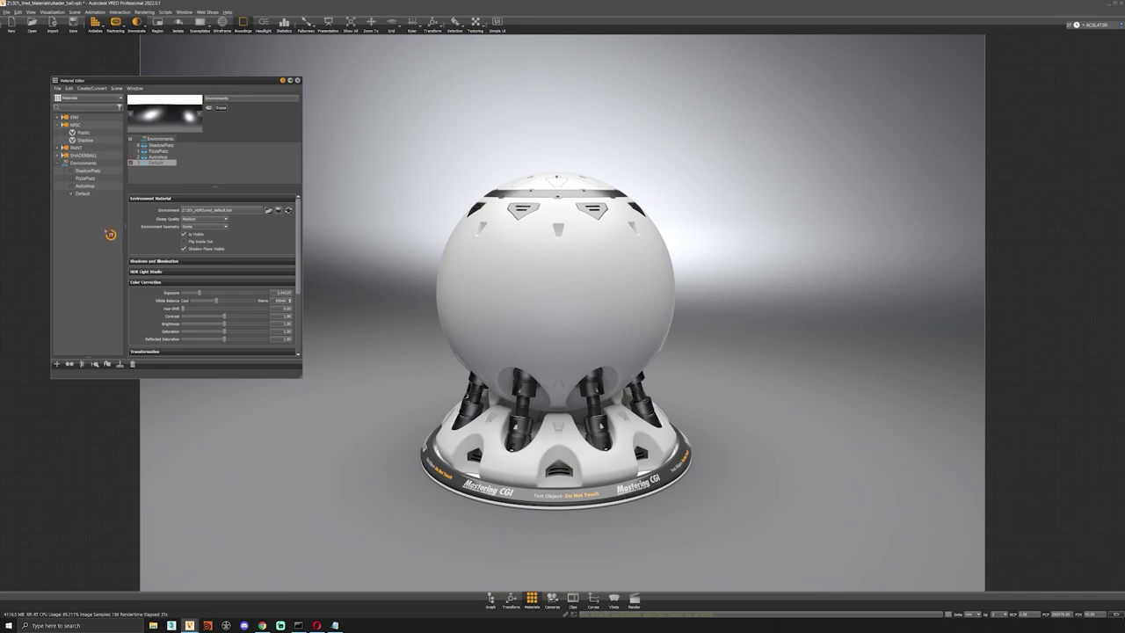
click(57, 363)
mouse_move(78, 378)
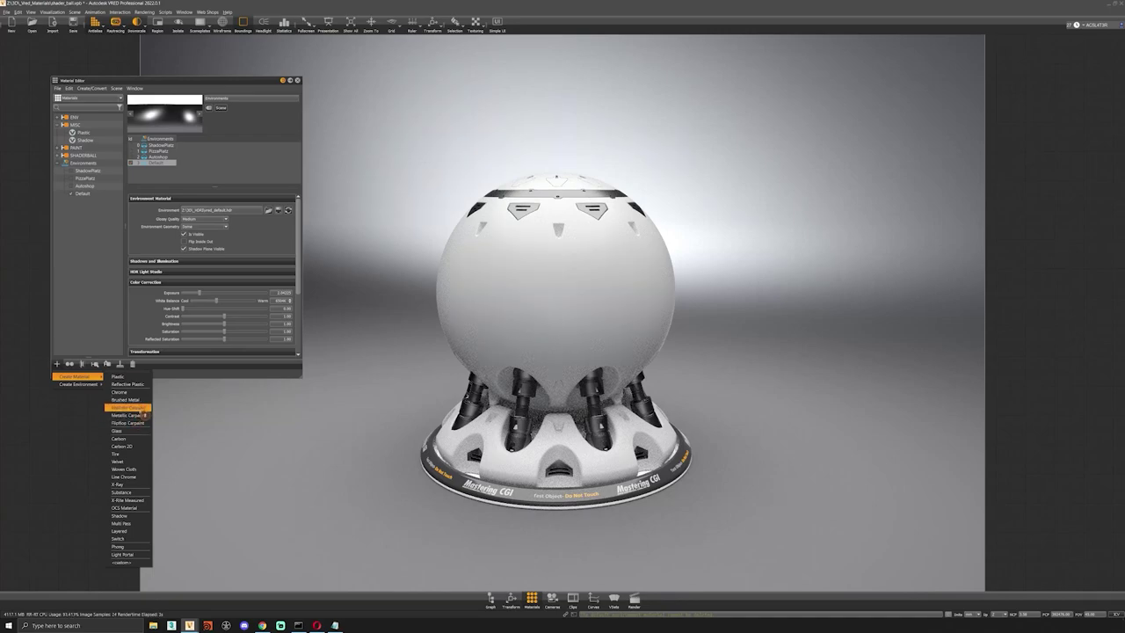
click(141, 410)
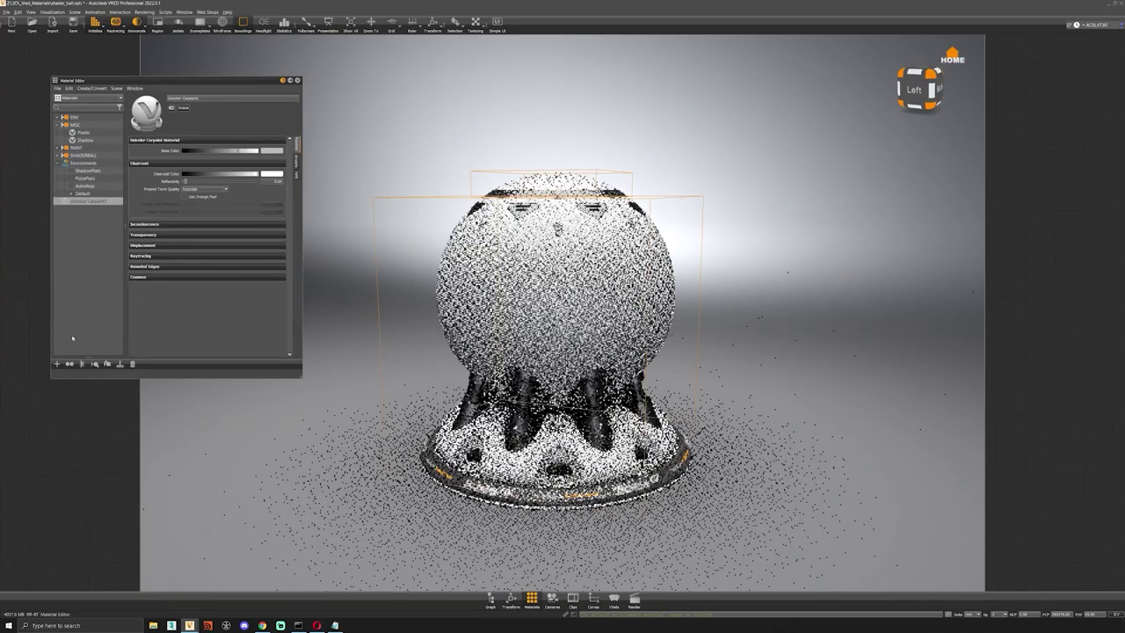
click(60, 364)
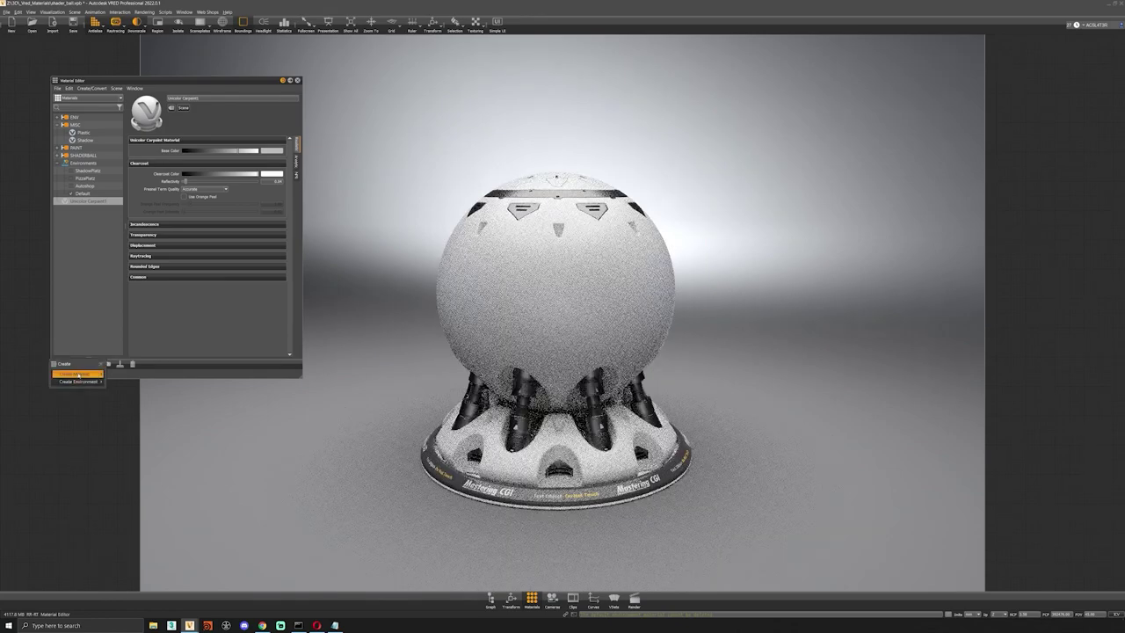
mouse_move(83, 374)
click(132, 420)
click(60, 365)
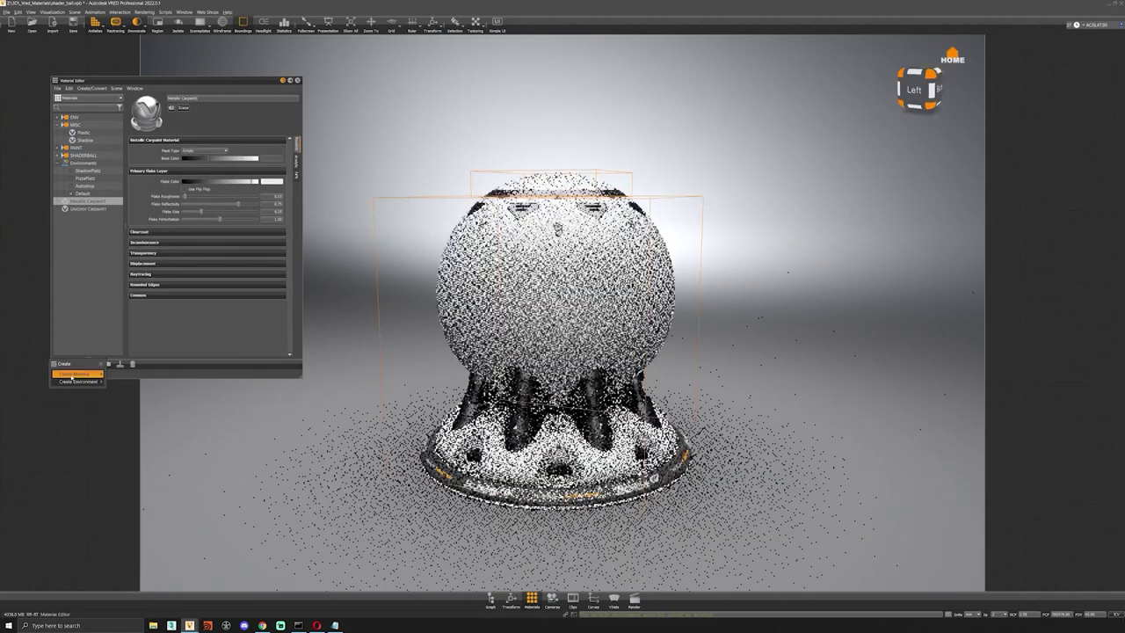
click(128, 420)
- Create a Switch material and add the Metallic, Flipflop and Unicolor Carpaint materials to it as choices
click(108, 363)
mouse_move(88, 373)
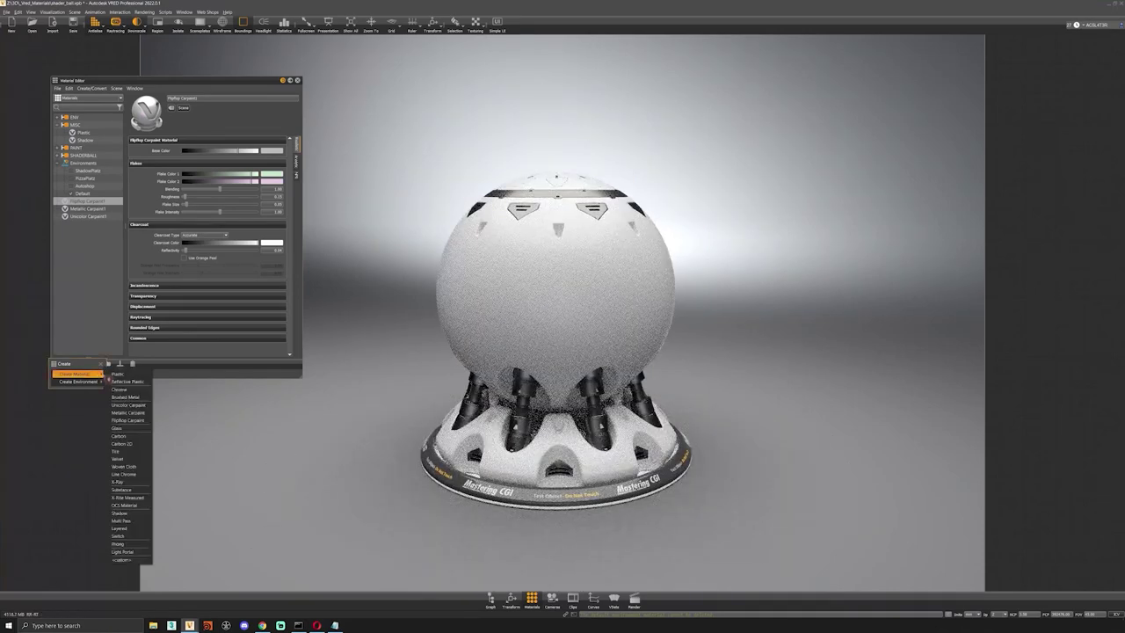
click(132, 536)
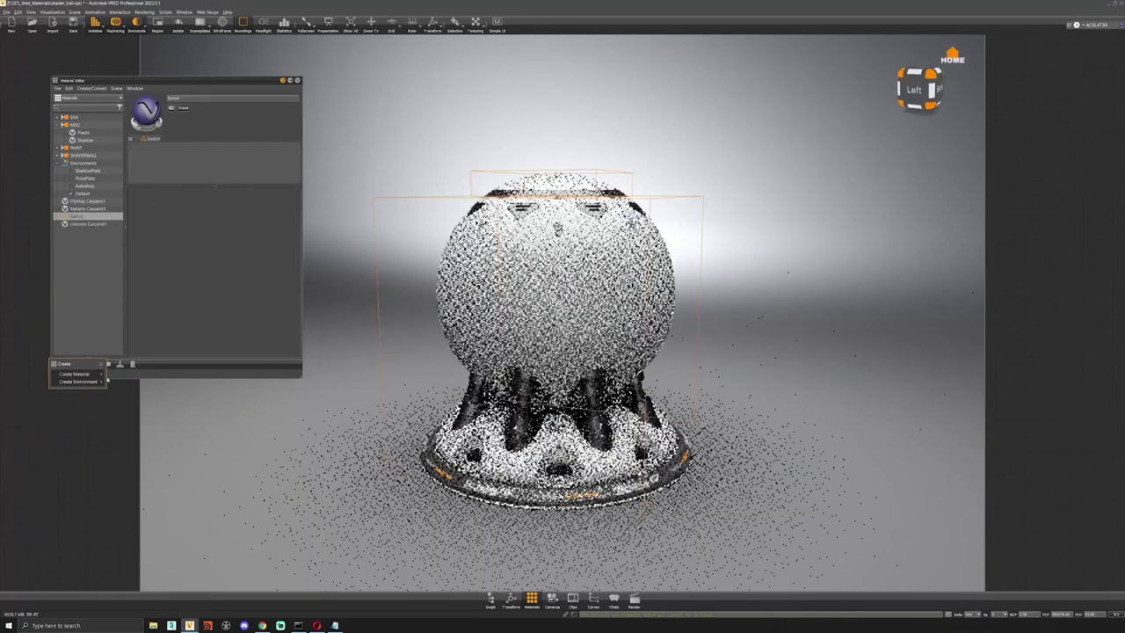
click(85, 210)
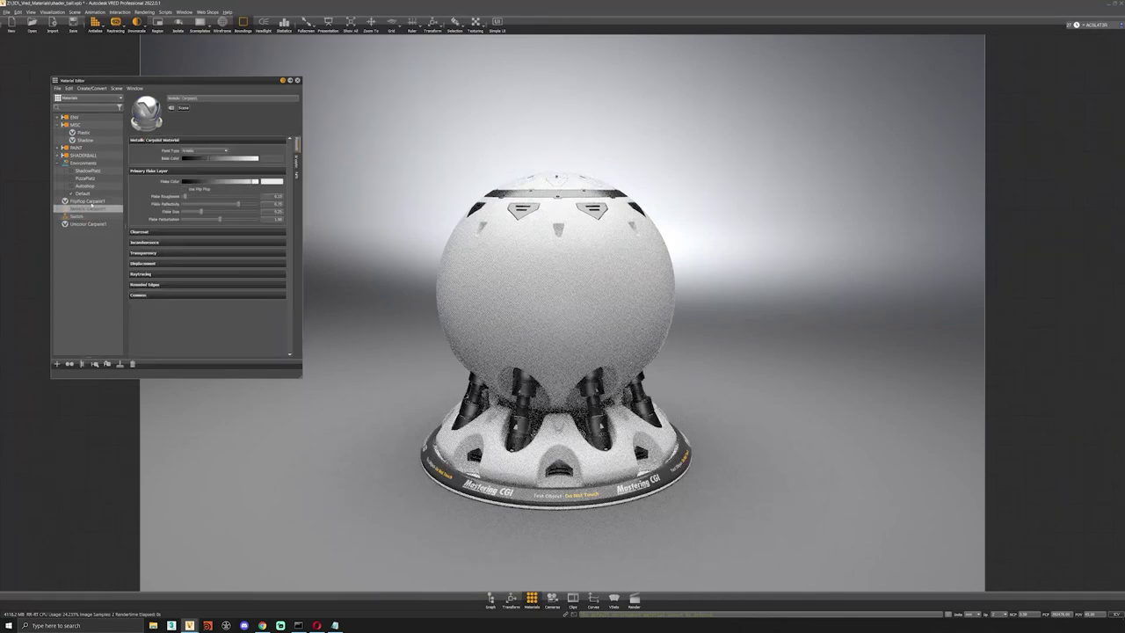
ctrl+click(86, 202)
ctrl+click(83, 223)
drag(83, 224, 76, 217)
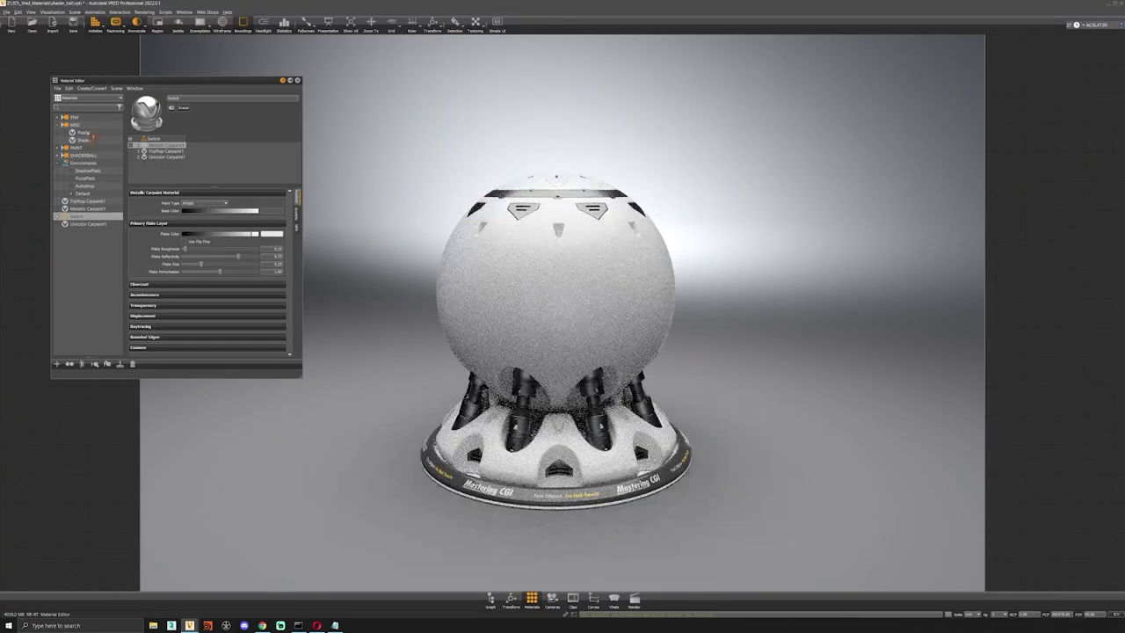
- Apply the Switch material to the shader ball parts that use Plastic, and make Unicolor Carpaint its active choice
click(82, 132)
click(84, 140)
click(85, 133)
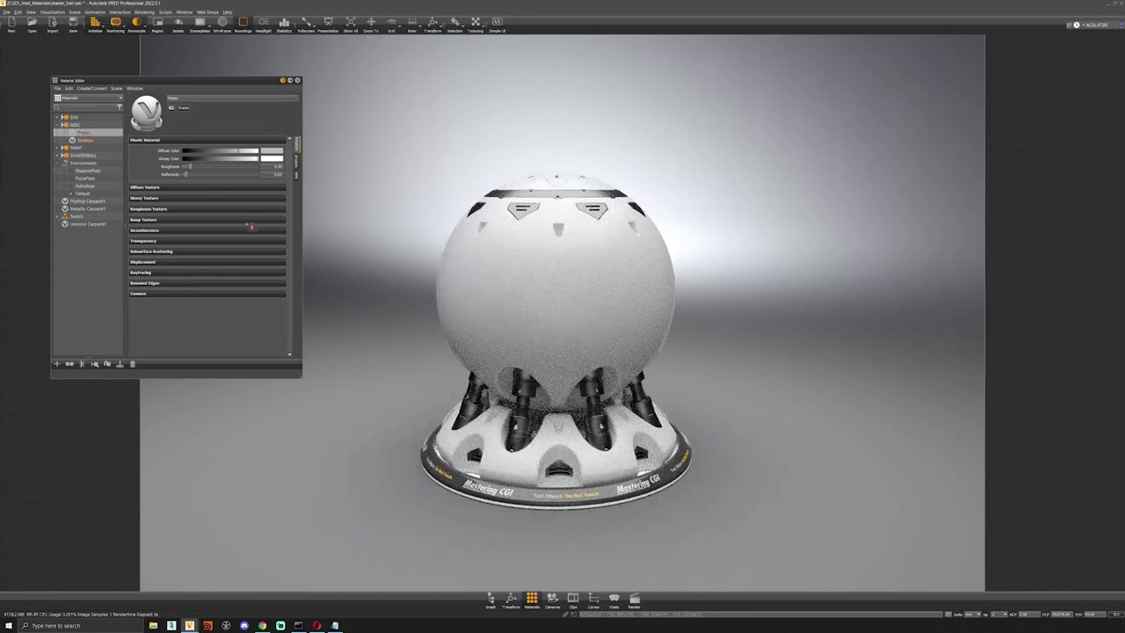
click(80, 217)
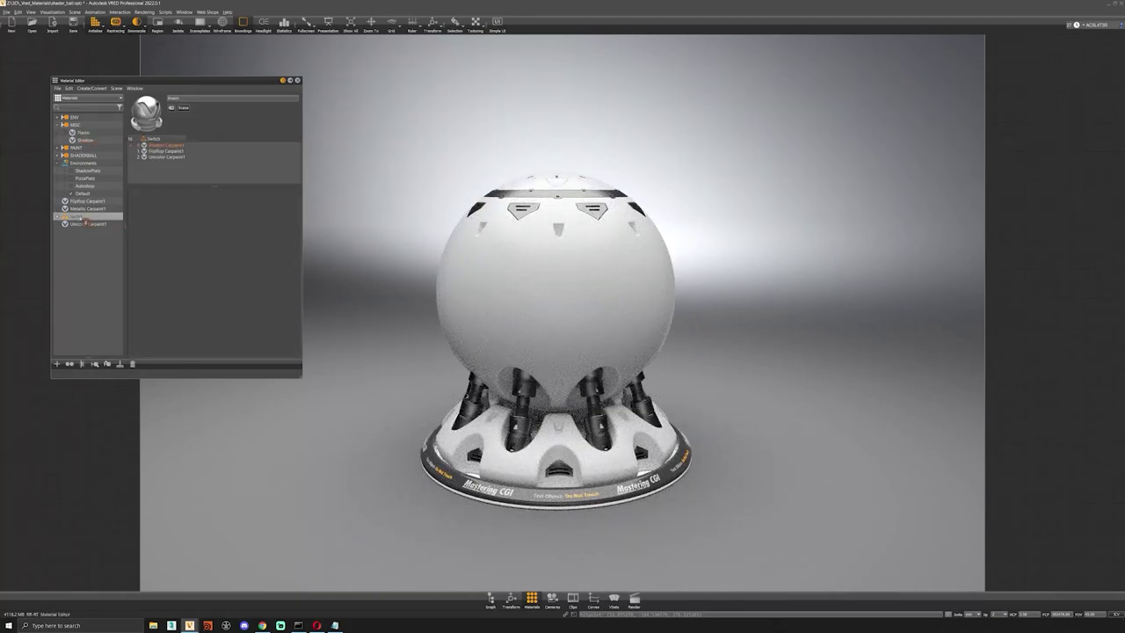
double_click(81, 217)
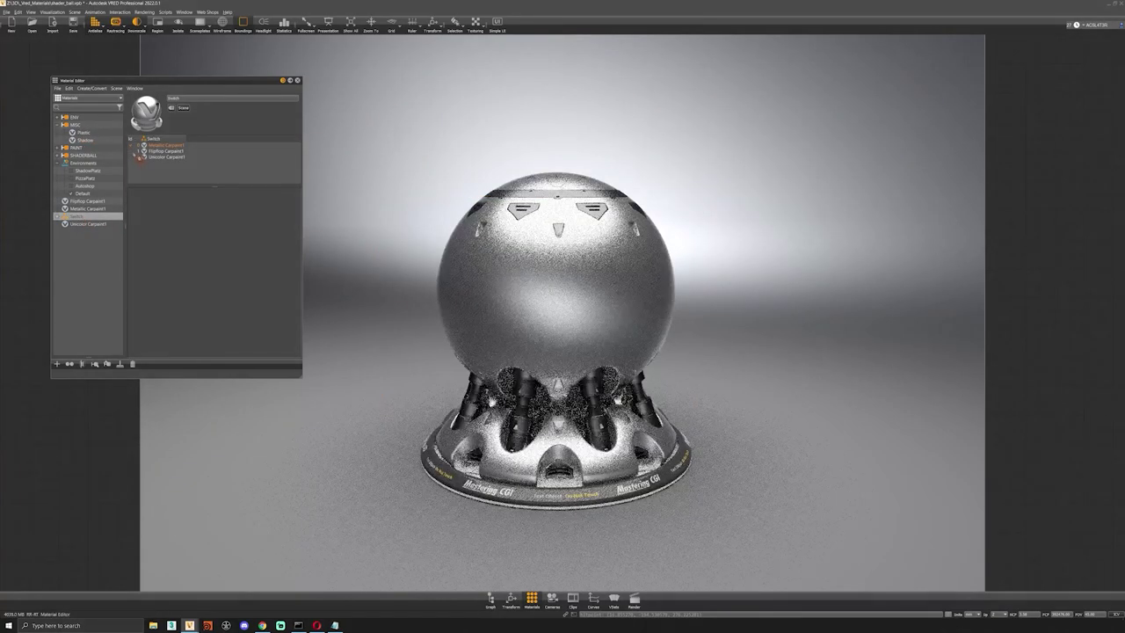
click(140, 152)
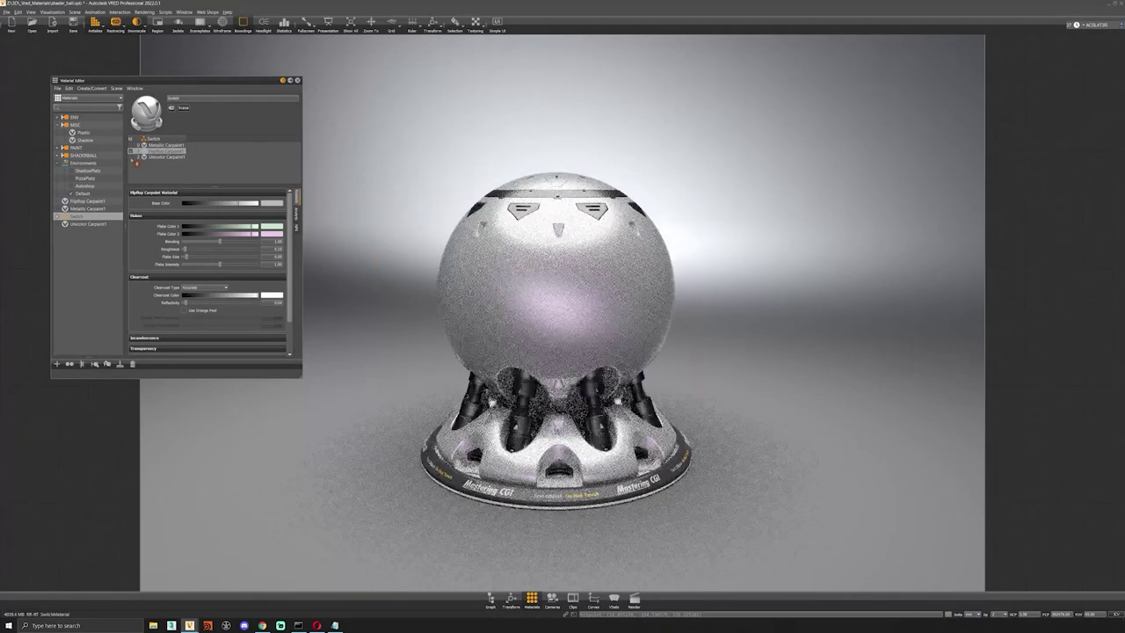
click(140, 156)
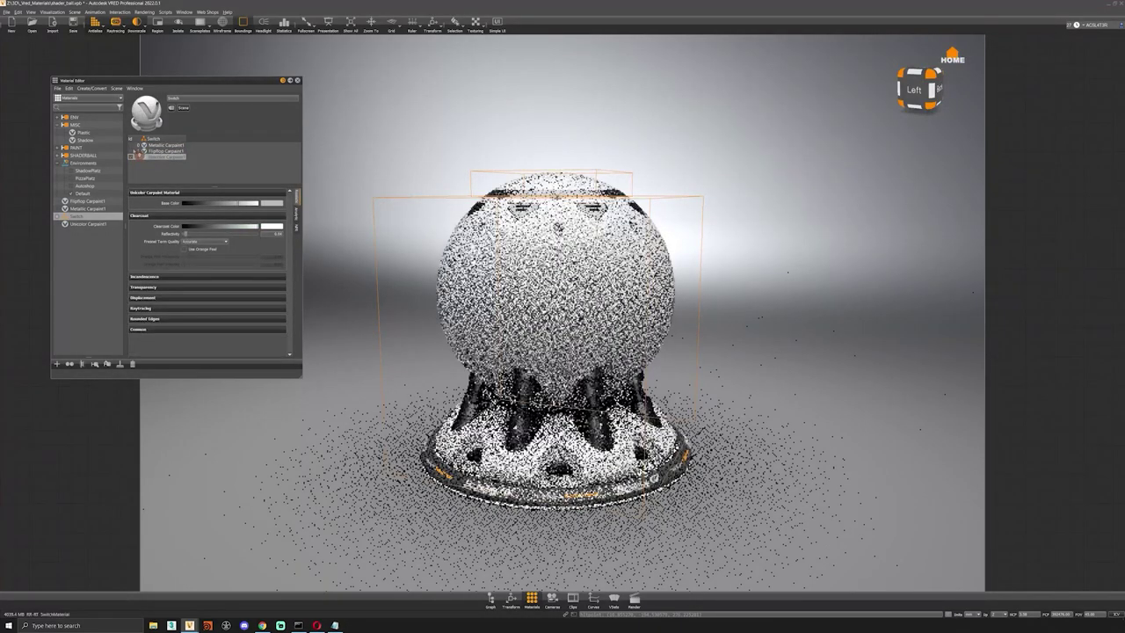
- Move the Flipflop, Metallic and Unicolor Carpaint materials into the PAINT group
click(95, 201)
ctrl+click(97, 209)
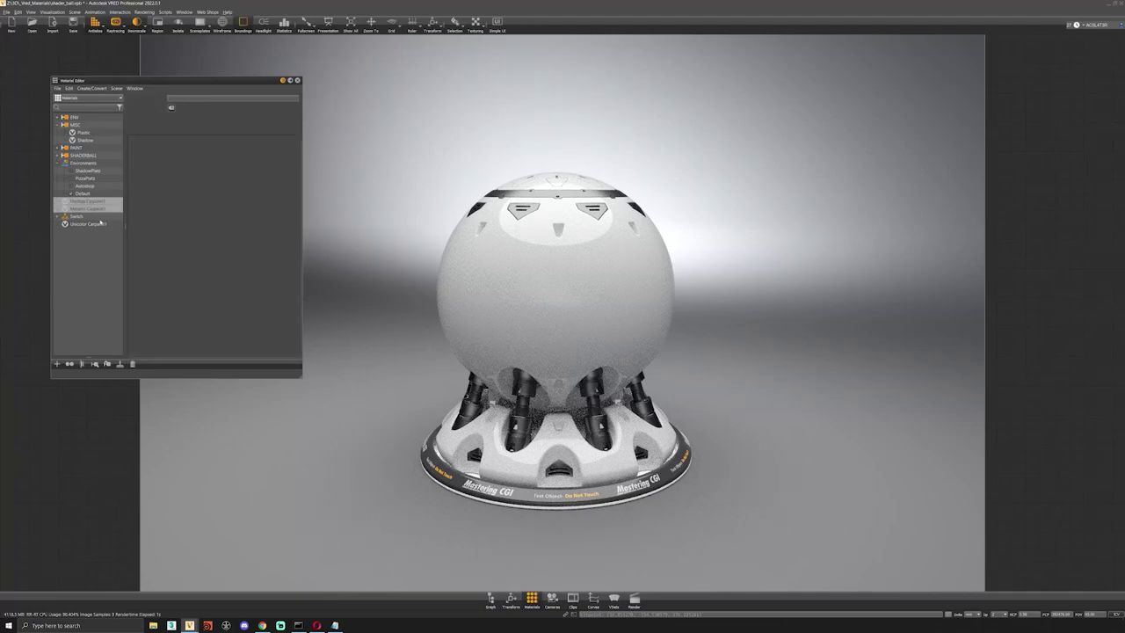
ctrl+click(101, 224)
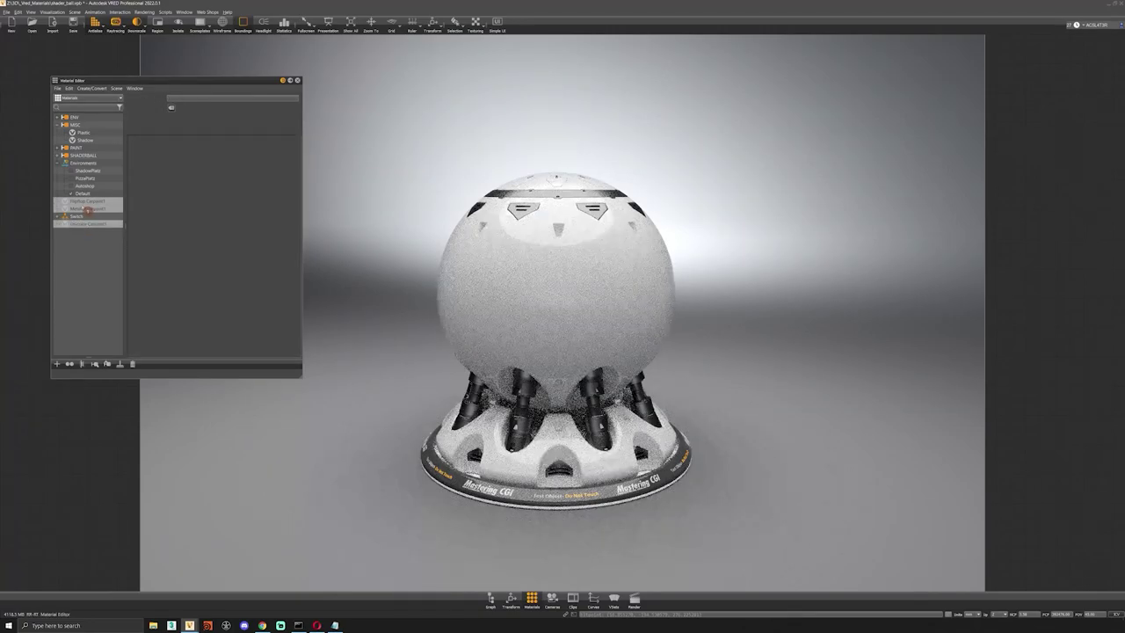
mouse_move(88, 208)
mouse_down()
mouse_move(99, 209)
mouse_move(77, 148)
mouse_up()
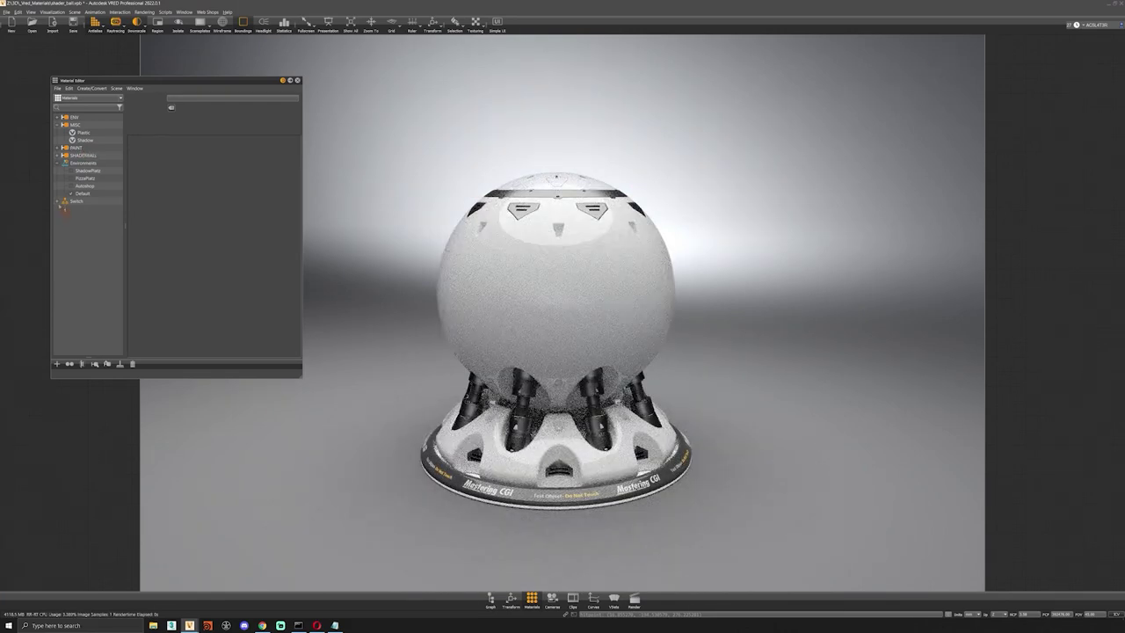
- Rename the Switch material as CarPaint_Switch
click(88, 202)
key(F2)
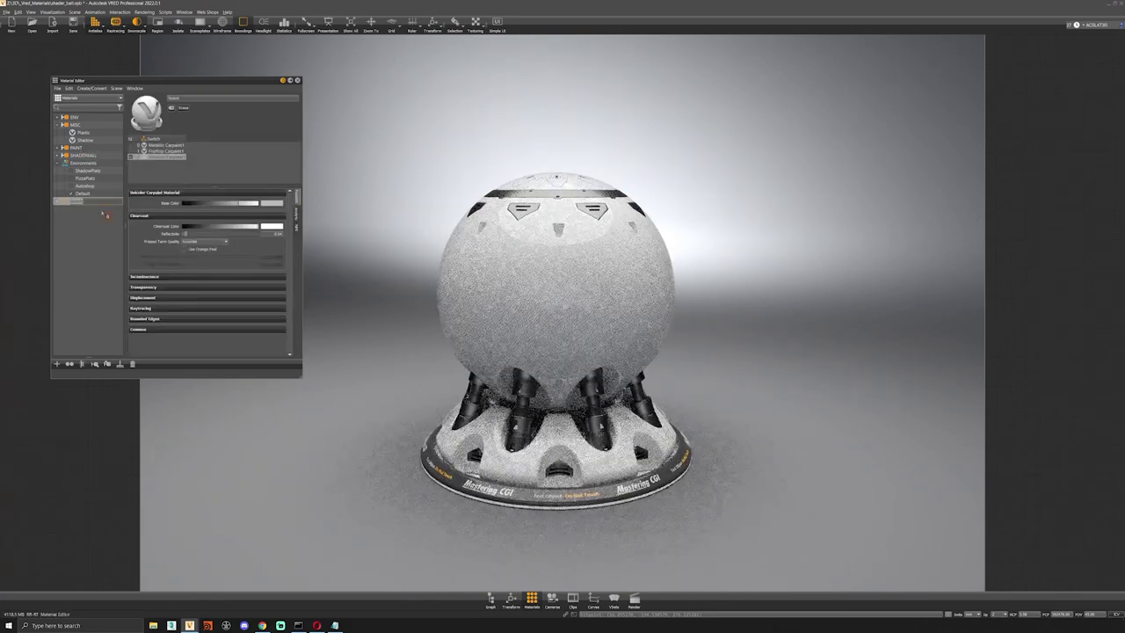
text(CarPaint_)
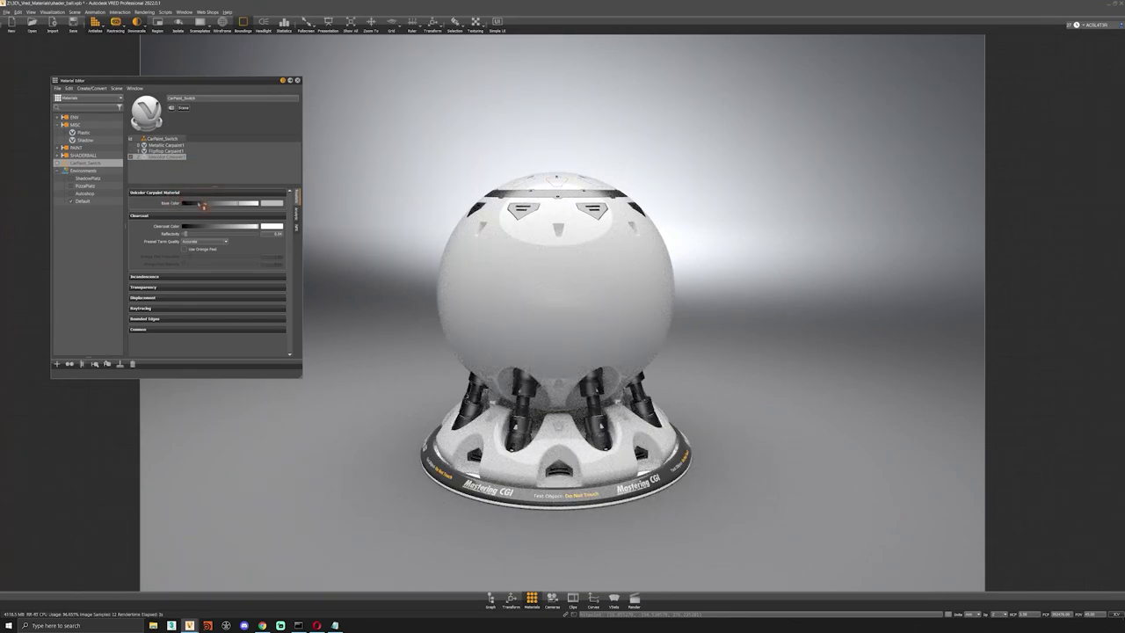
- Set the base color of the Unicolor Carpaint to a dark, saturated red
drag(160, 166, 176, 163)
drag(176, 163, 192, 203)
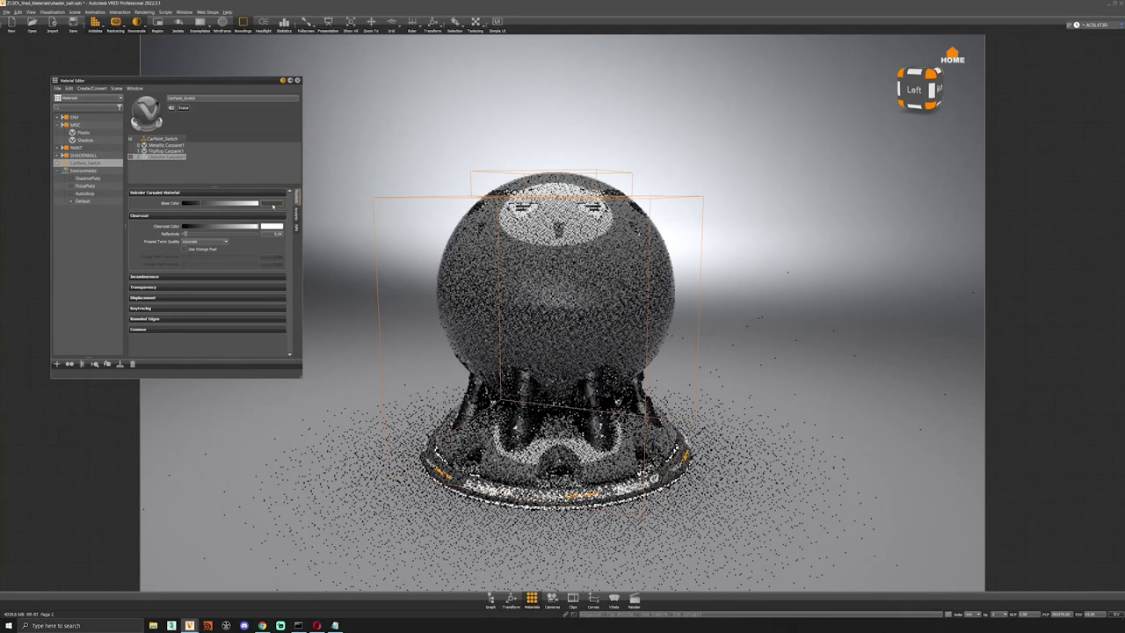
click(273, 206)
click(155, 235)
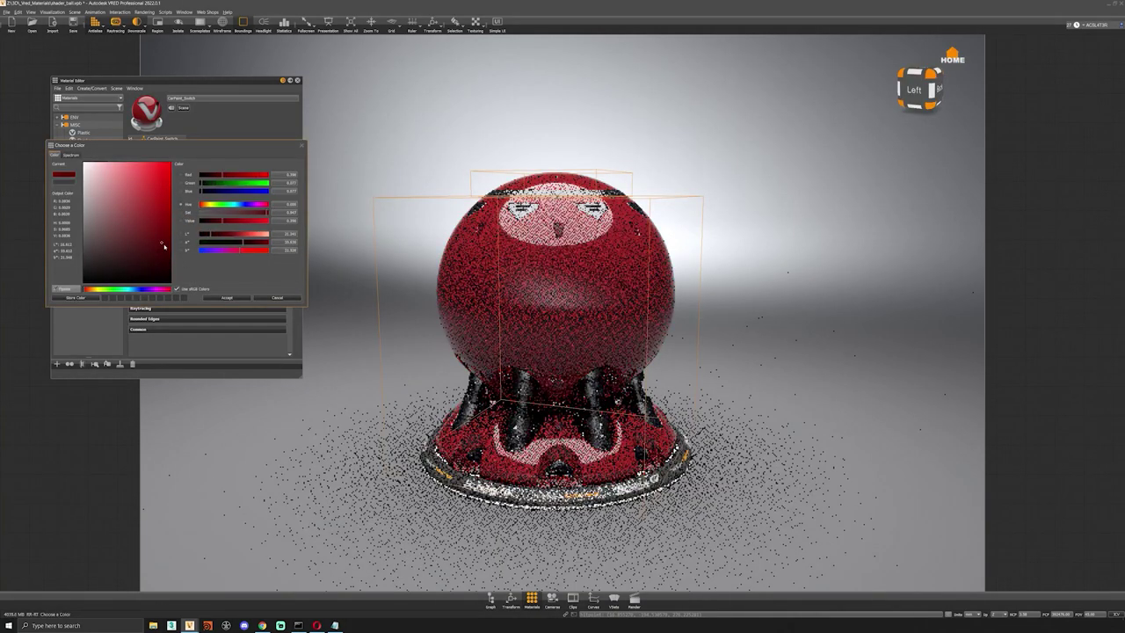
drag(163, 246, 173, 247)
click(226, 298)
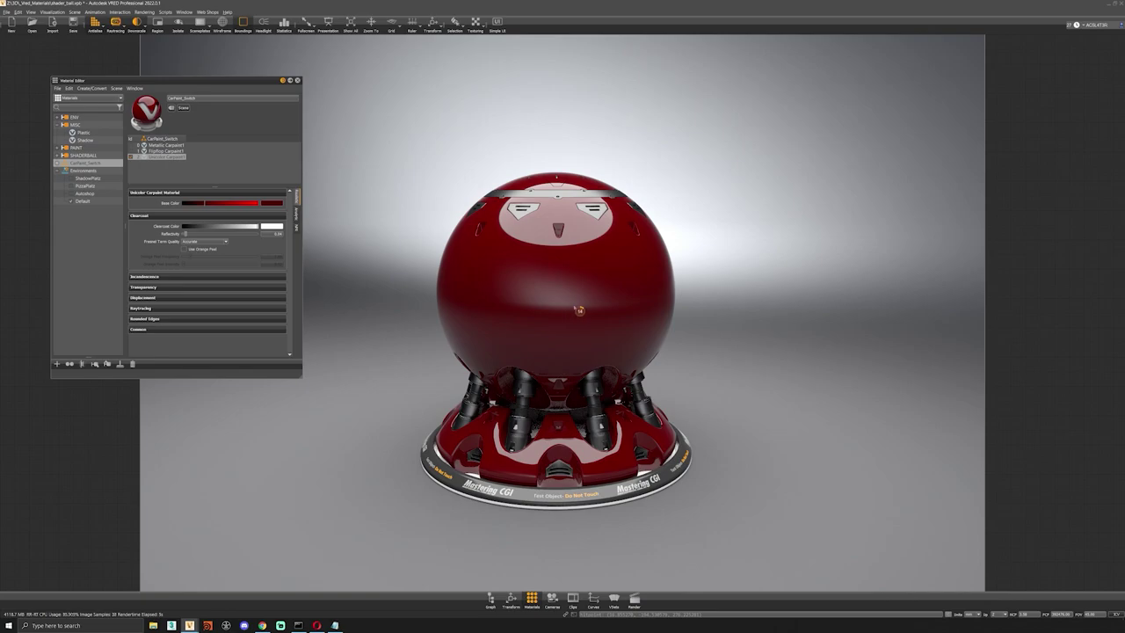
- Examine the red paint's reflections from several angles in the Autoshop and PizzaPlatz environments
click(501, 304)
drag(501, 304, 408, 314)
middle_drag(641, 292, 623, 309)
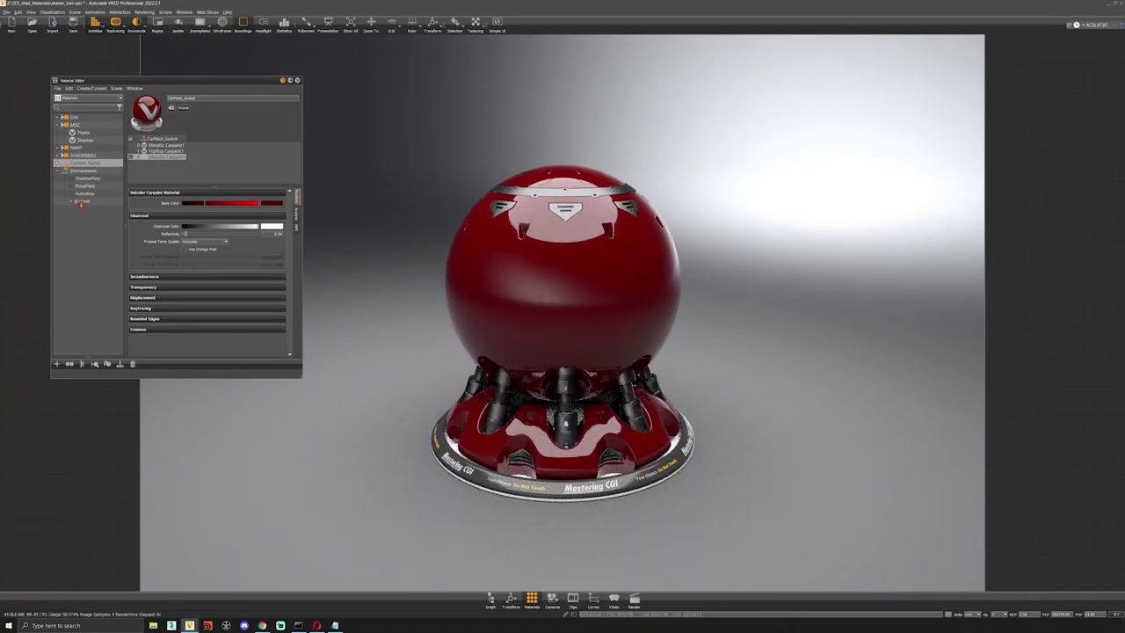
double_click(79, 194)
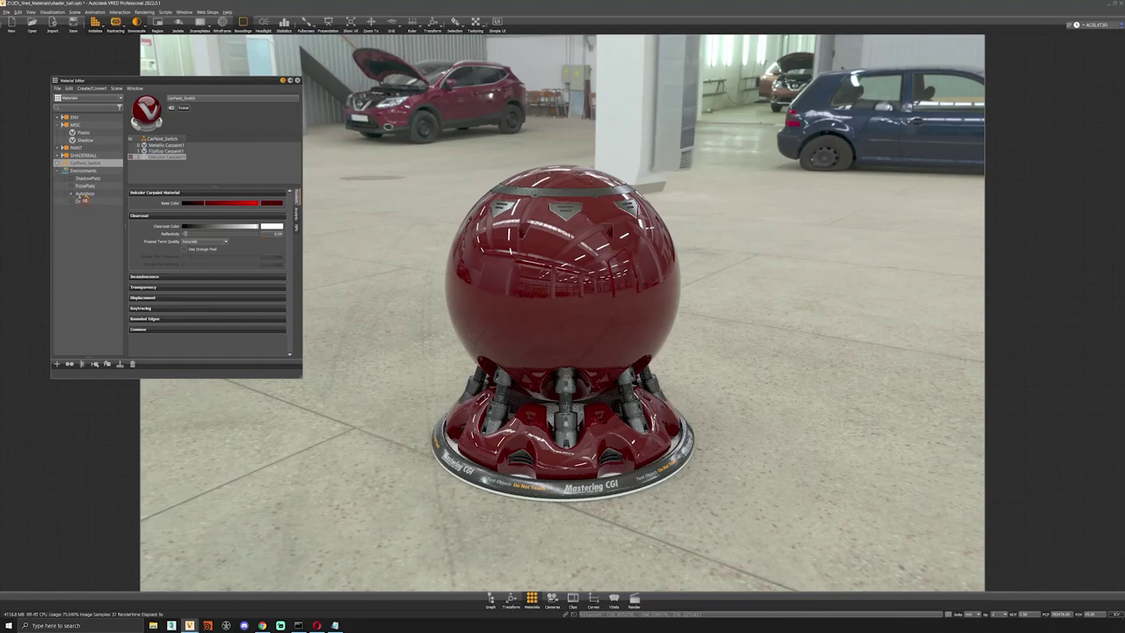
drag(320, 247, 253, 211)
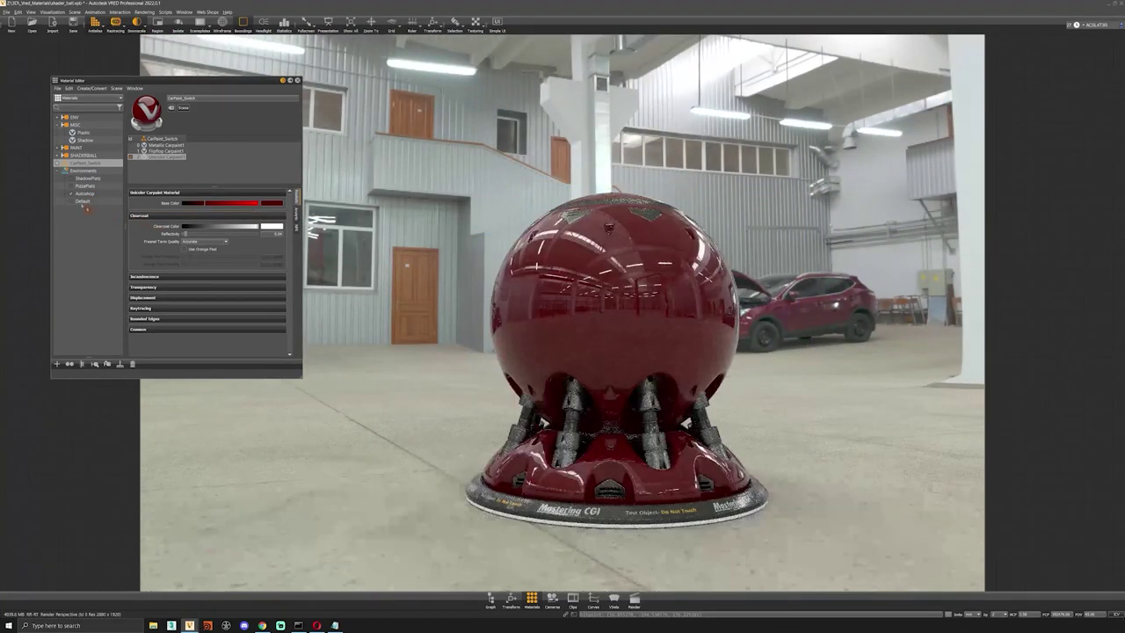
drag(618, 284, 617, 305)
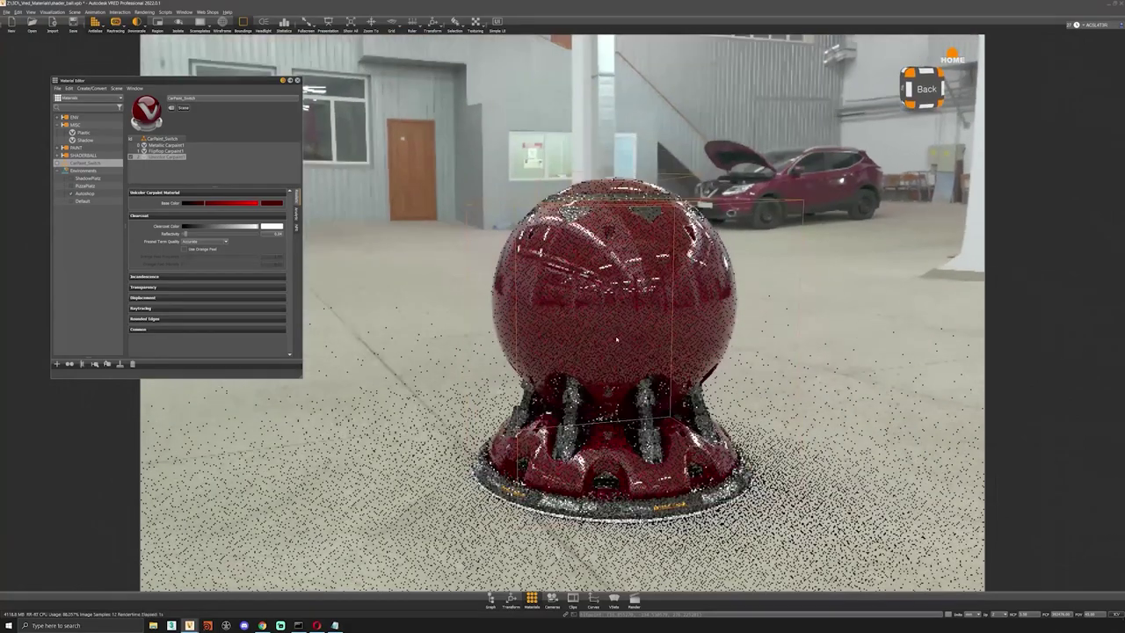
click(72, 187)
drag(515, 306, 434, 287)
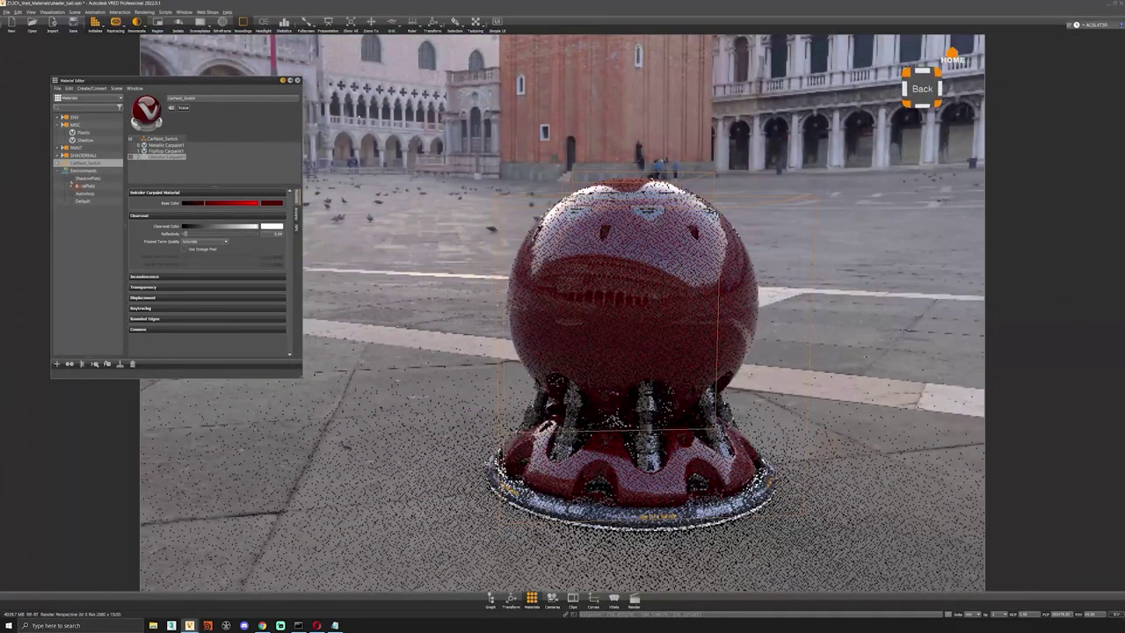
- Activate the ShadowPlatz environment and view the red shader ball up close from its side
double_click(87, 179)
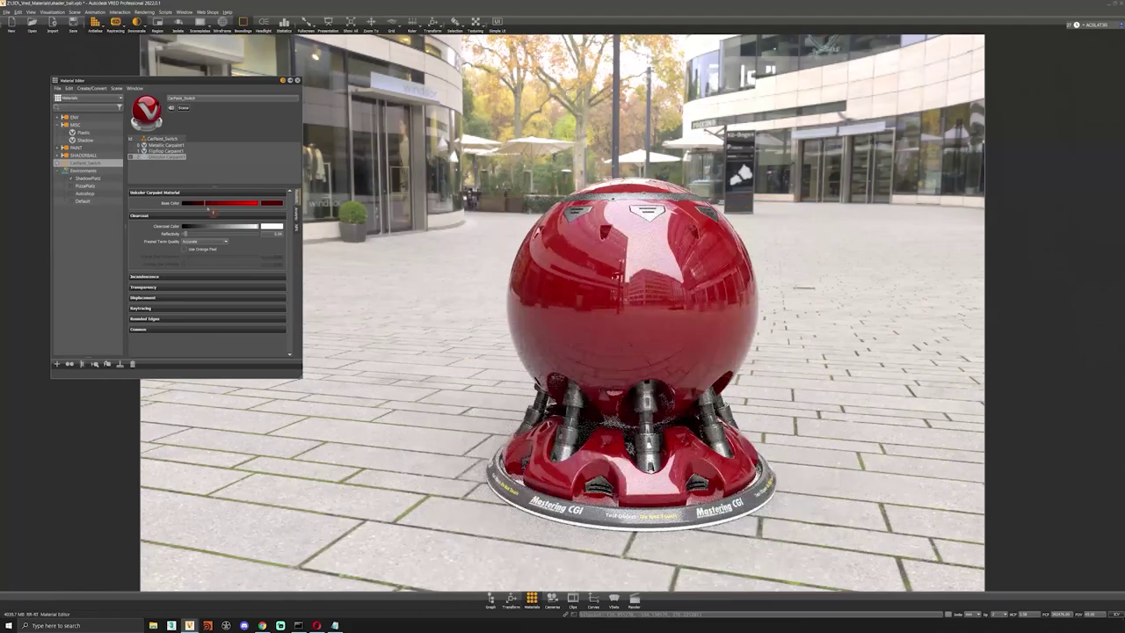
drag(705, 333, 474, 202)
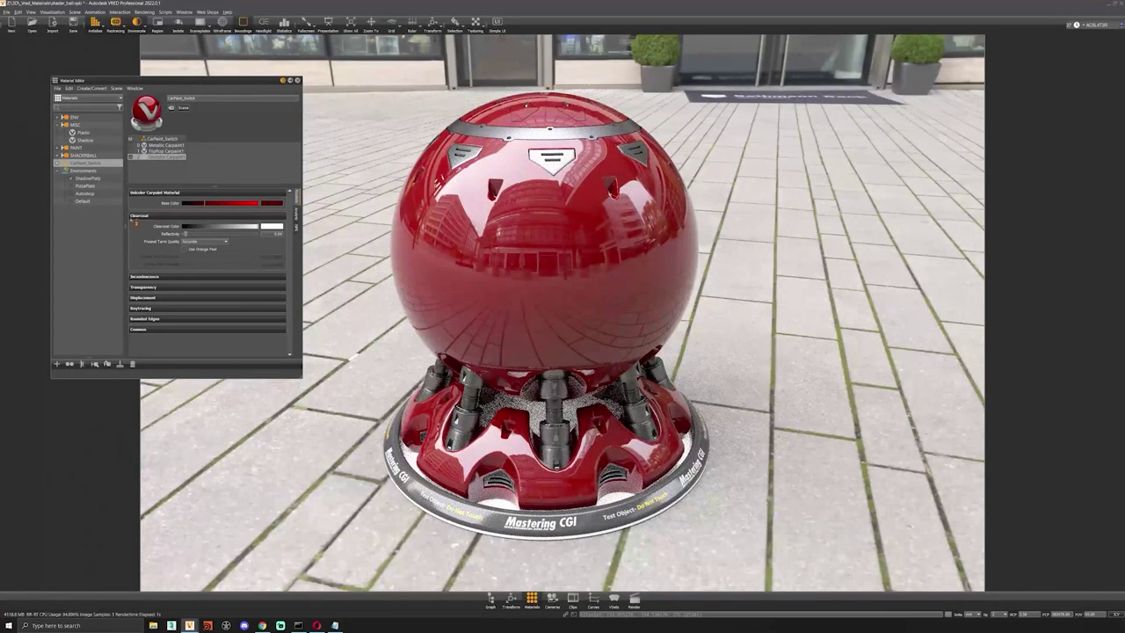
drag(630, 279, 576, 238)
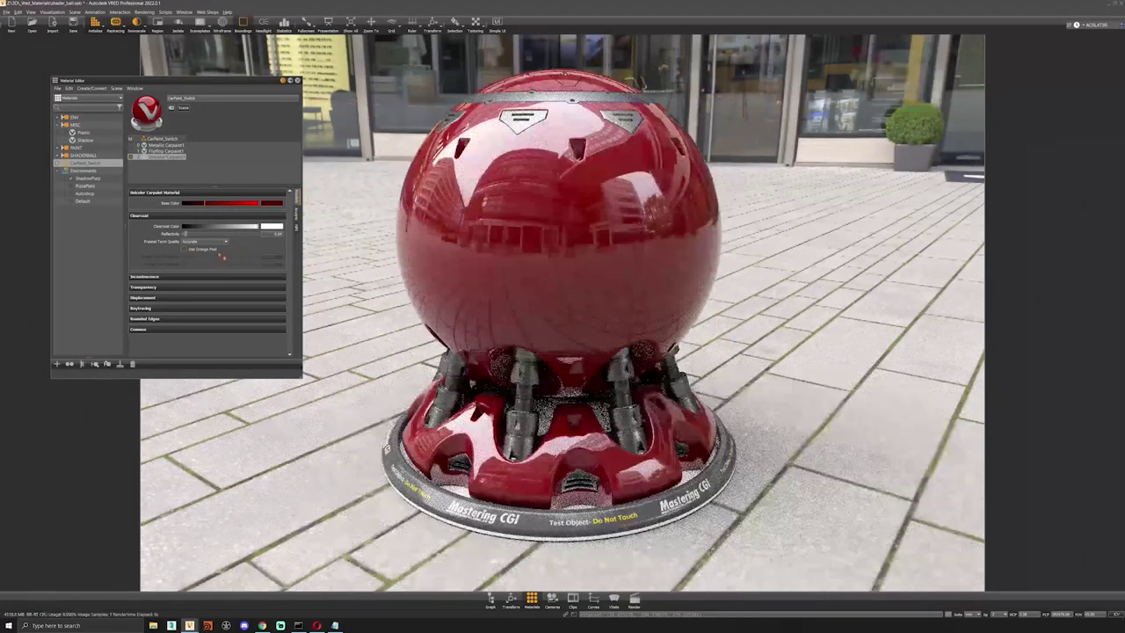
- Enable orange peel in the clearcoat of the Unicolor Carpaint
click(184, 250)
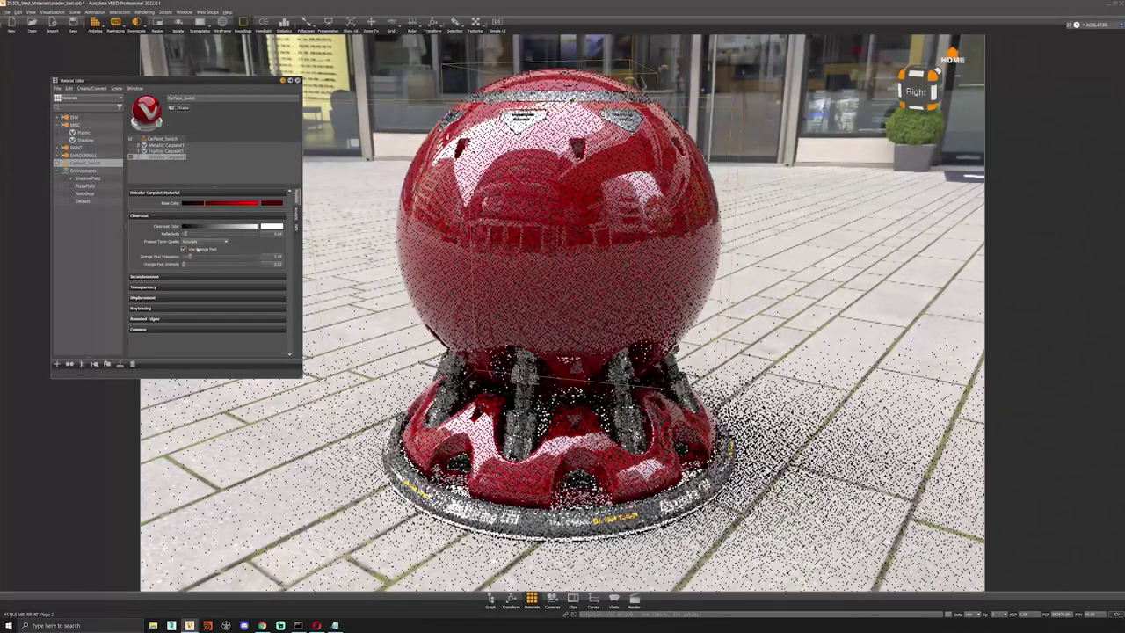
middle_drag(594, 224, 594, 338)
scroll(605, 262, up, 6)
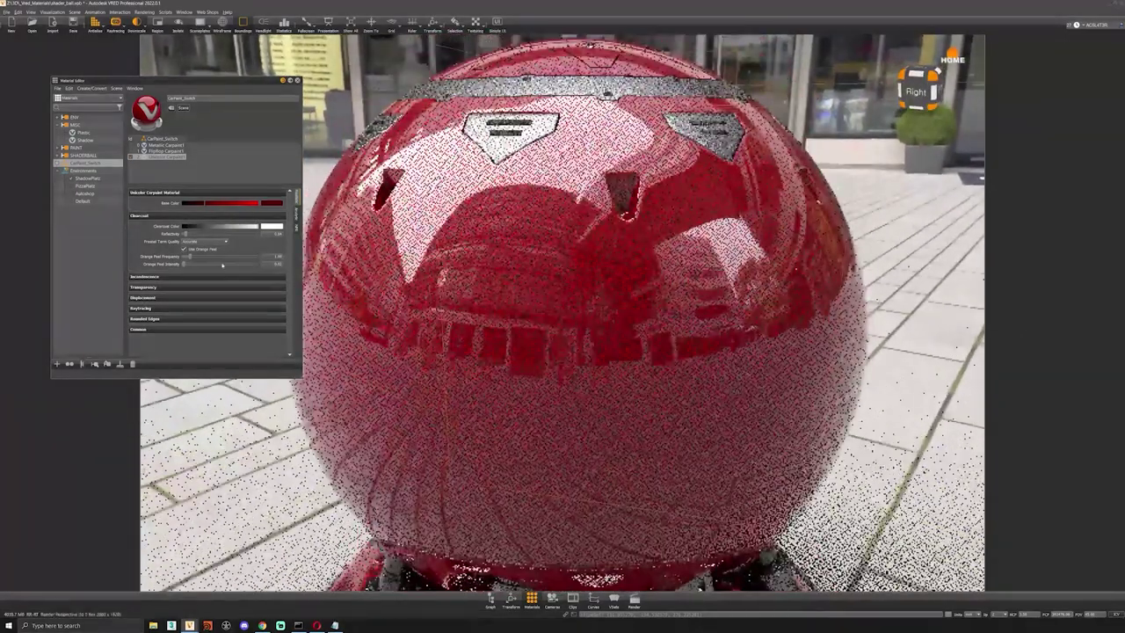
- Raise the orange peel intensity to about the middle of its range and set a low orange peel frequency
click(193, 263)
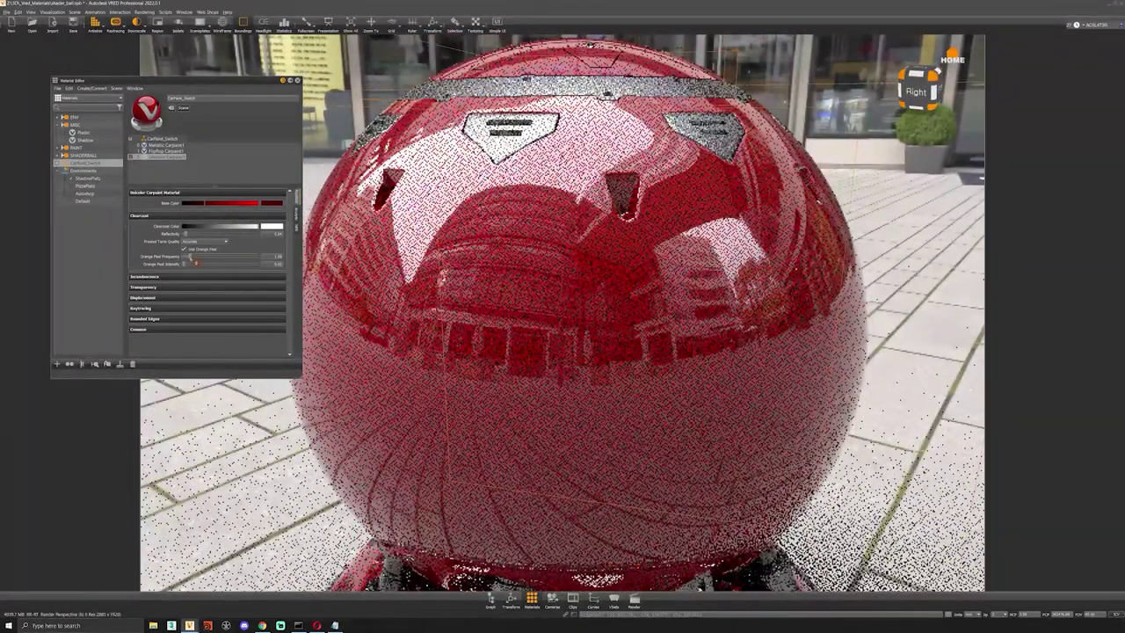
drag(190, 256, 217, 264)
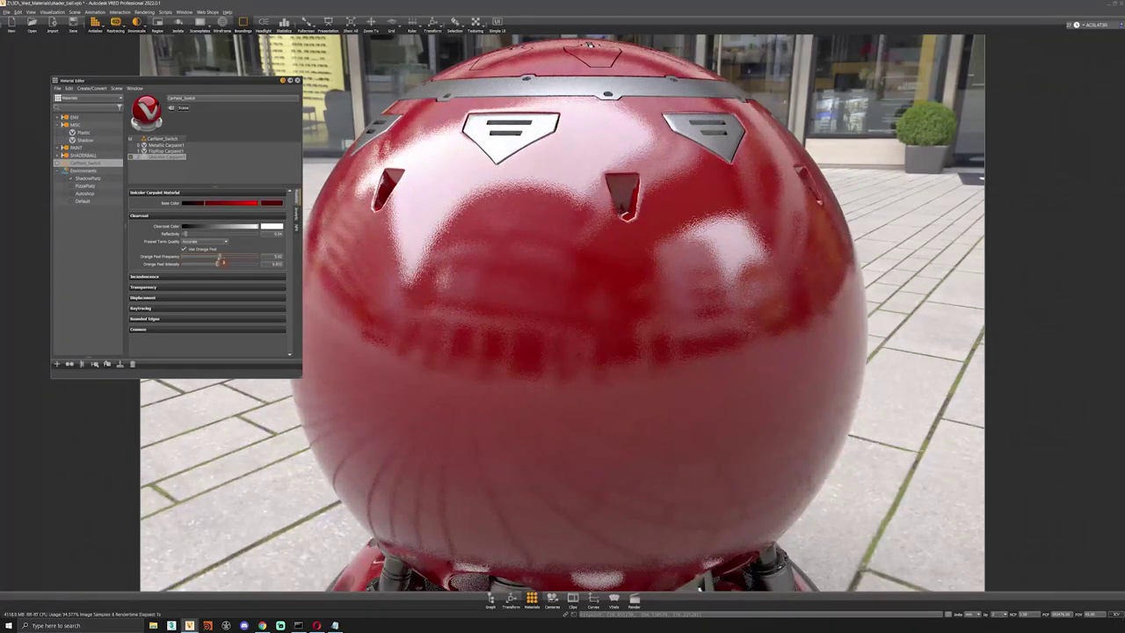
drag(220, 256, 190, 255)
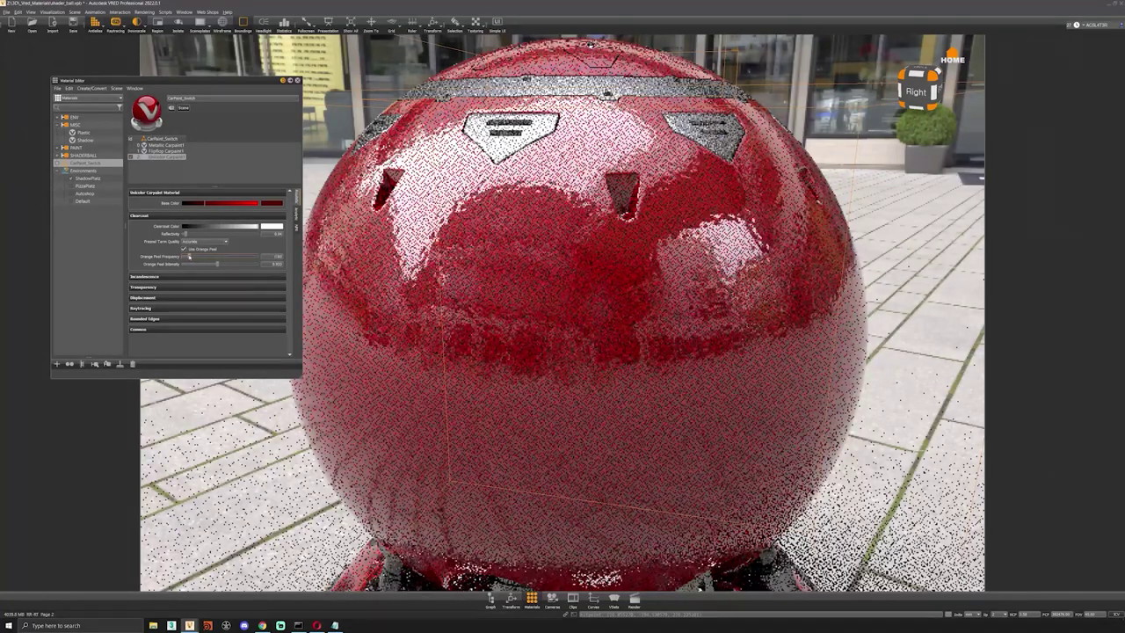
- Raise the clearcoat's orange peel frequency to about 1.9 and reduce the orange peel intensity to about 0.11
drag(185, 255, 185, 255)
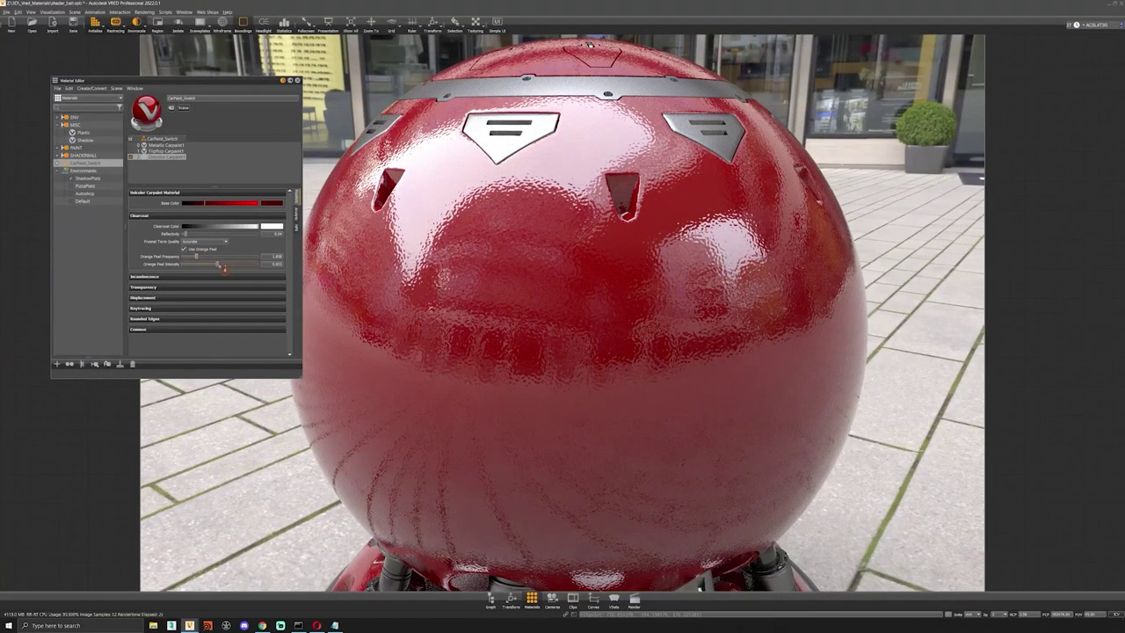
drag(219, 265, 197, 264)
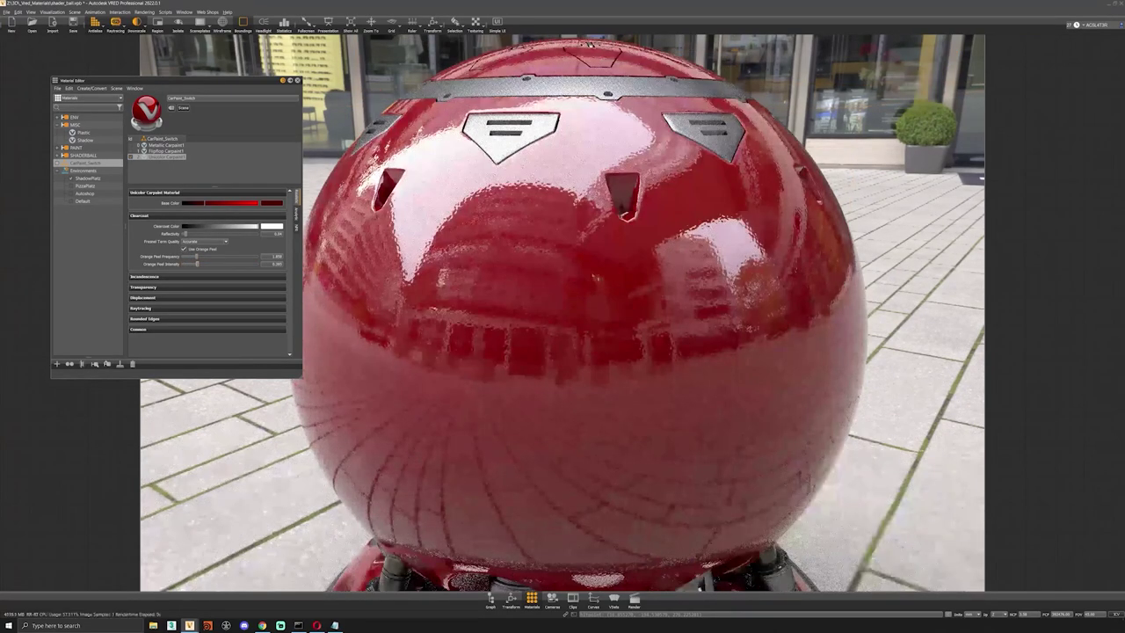
drag(199, 269, 189, 264)
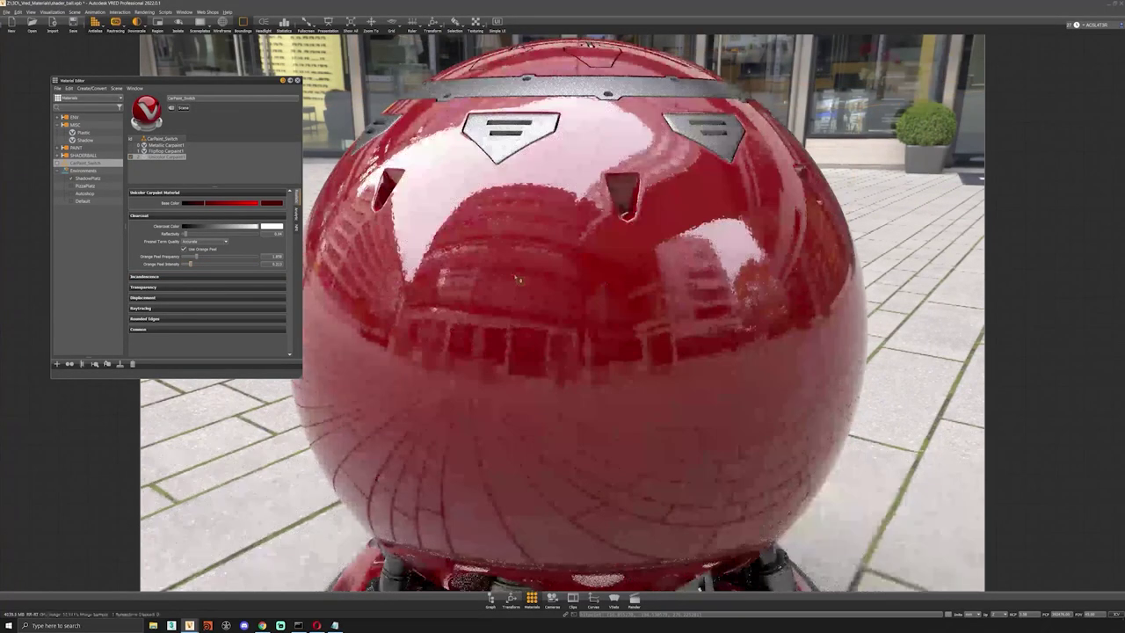
- Switch the shader ball to the Metallic Carpaint and frame the whole ball in view
scroll(569, 400, down, 5)
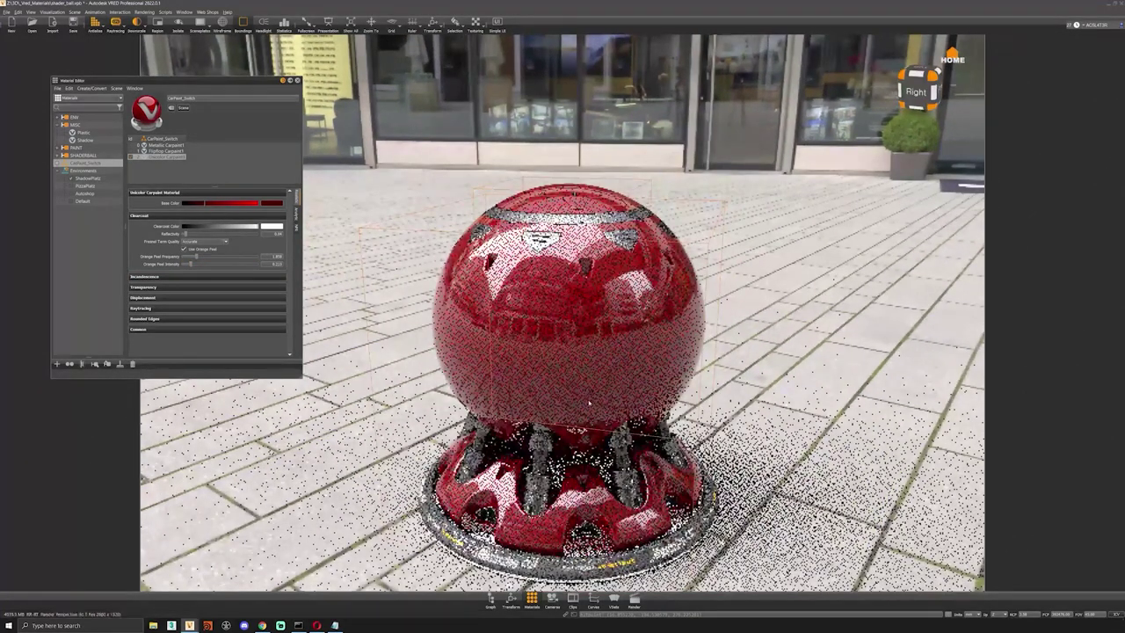
middle_drag(589, 402, 580, 360)
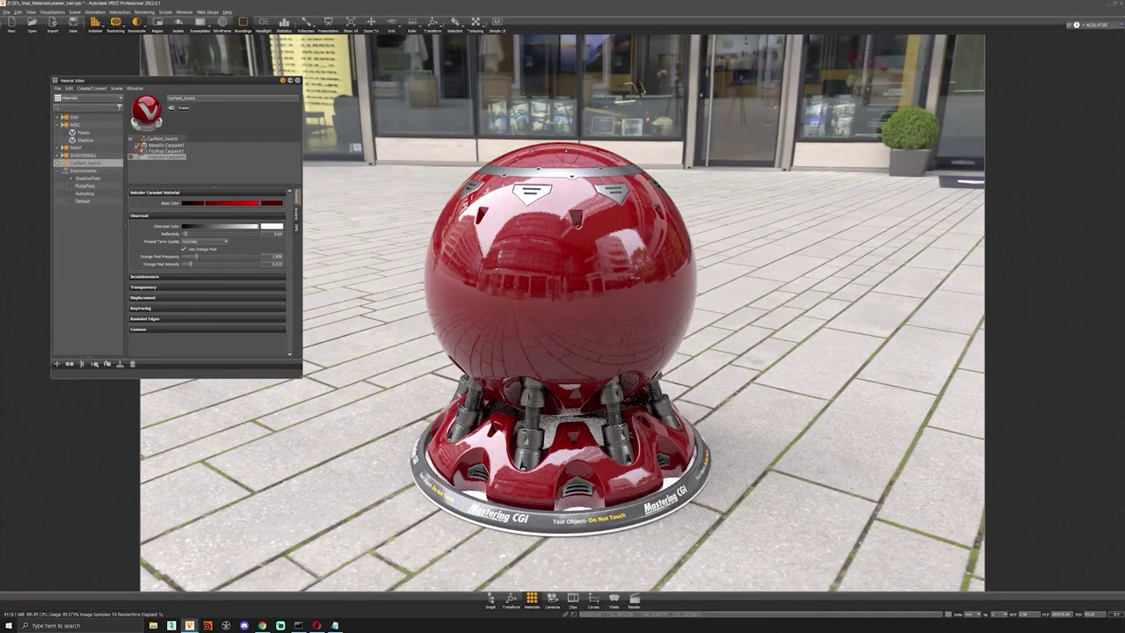
click(138, 145)
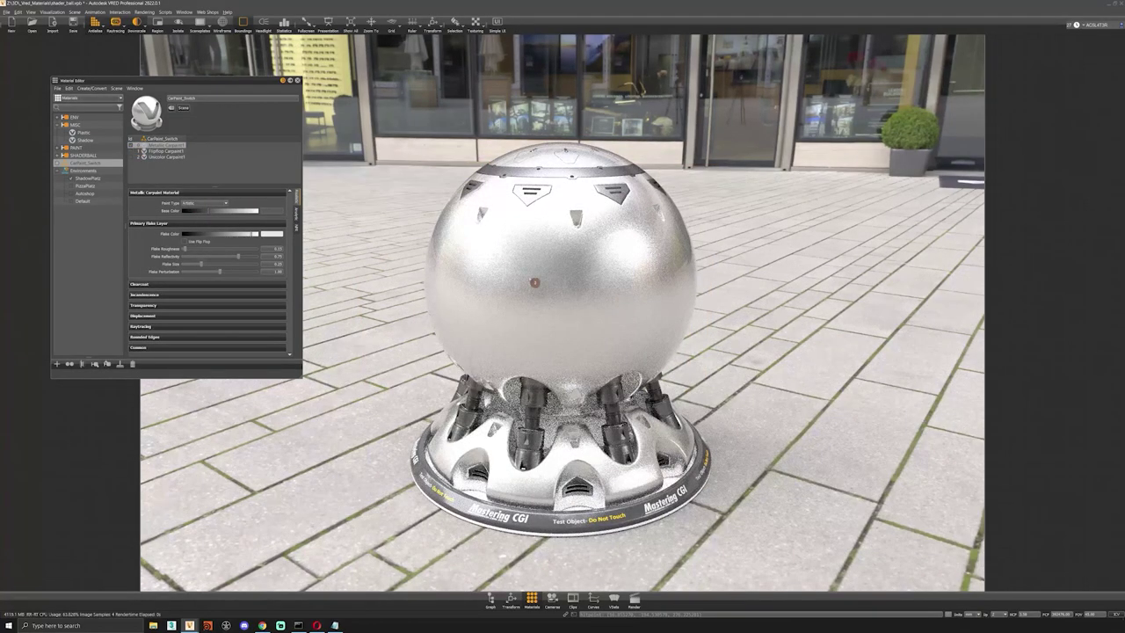
middle_drag(628, 273, 568, 265)
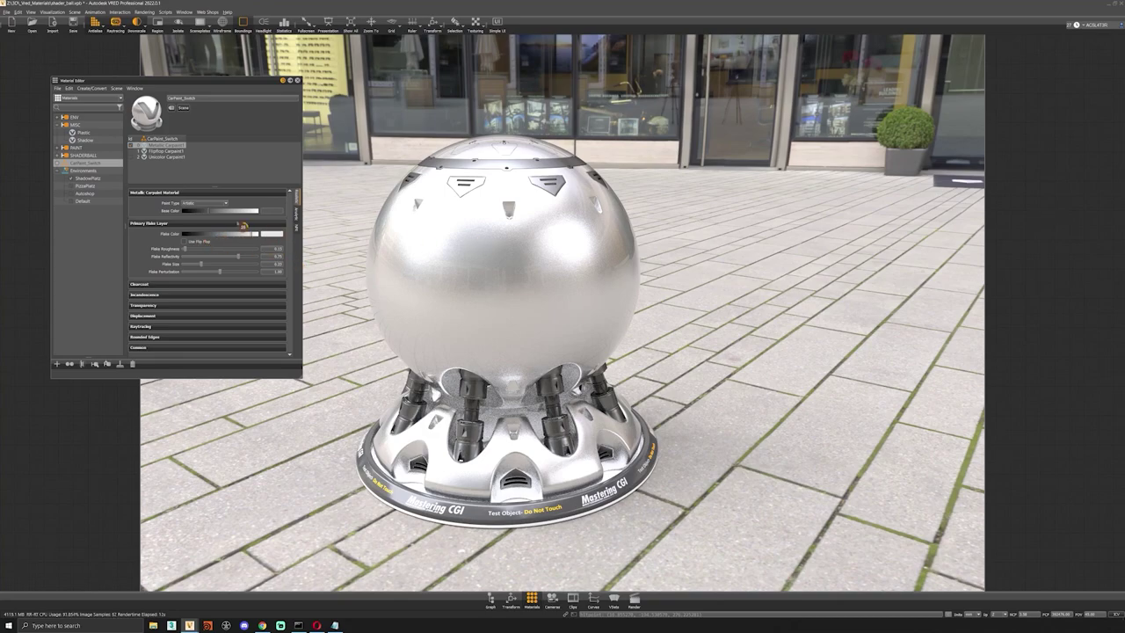
- Set the metallic paint's base color to dark red and its flake color to a brighter, saturated red
click(272, 212)
mouse_move(153, 220)
mouse_down()
mouse_move(166, 247)
mouse_move(154, 262)
mouse_move(169, 225)
mouse_move(153, 235)
mouse_up()
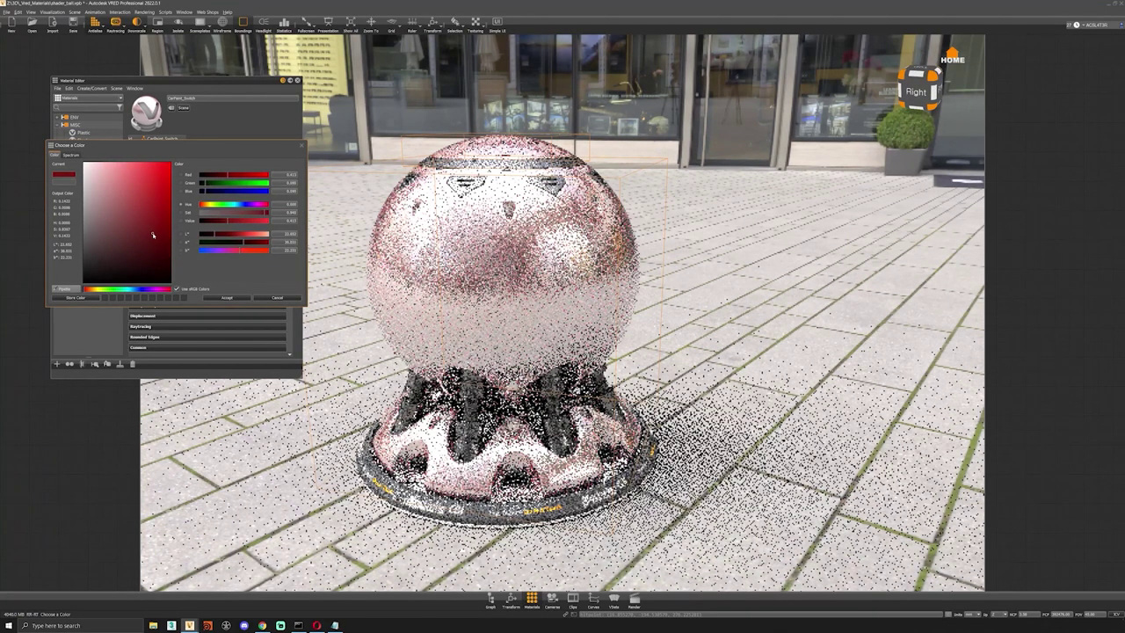
click(228, 297)
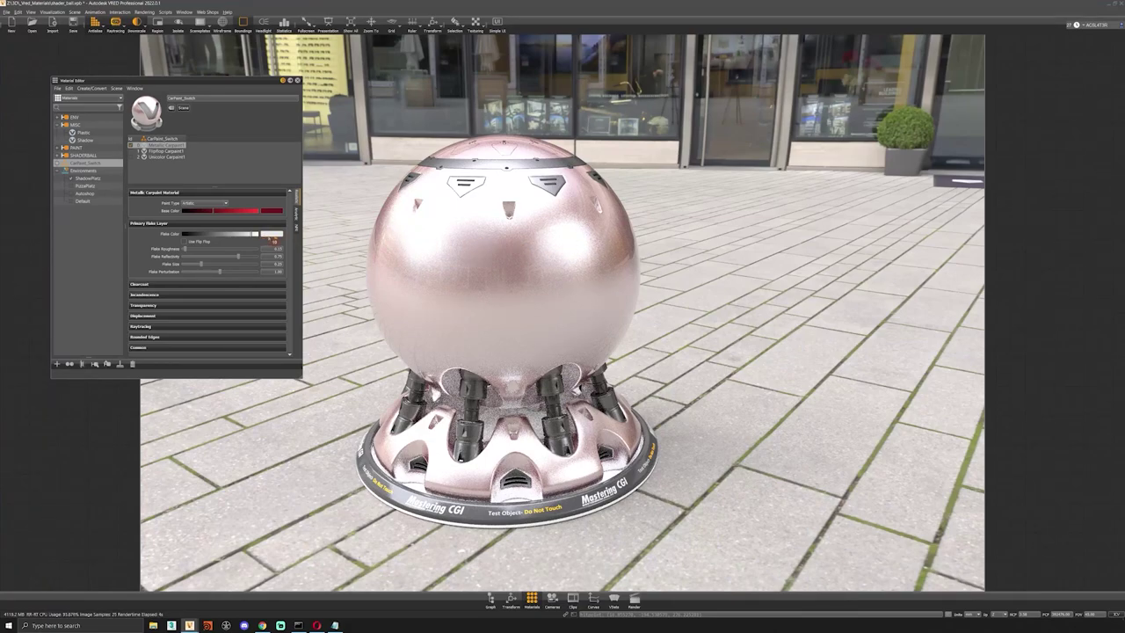
click(272, 238)
click(170, 211)
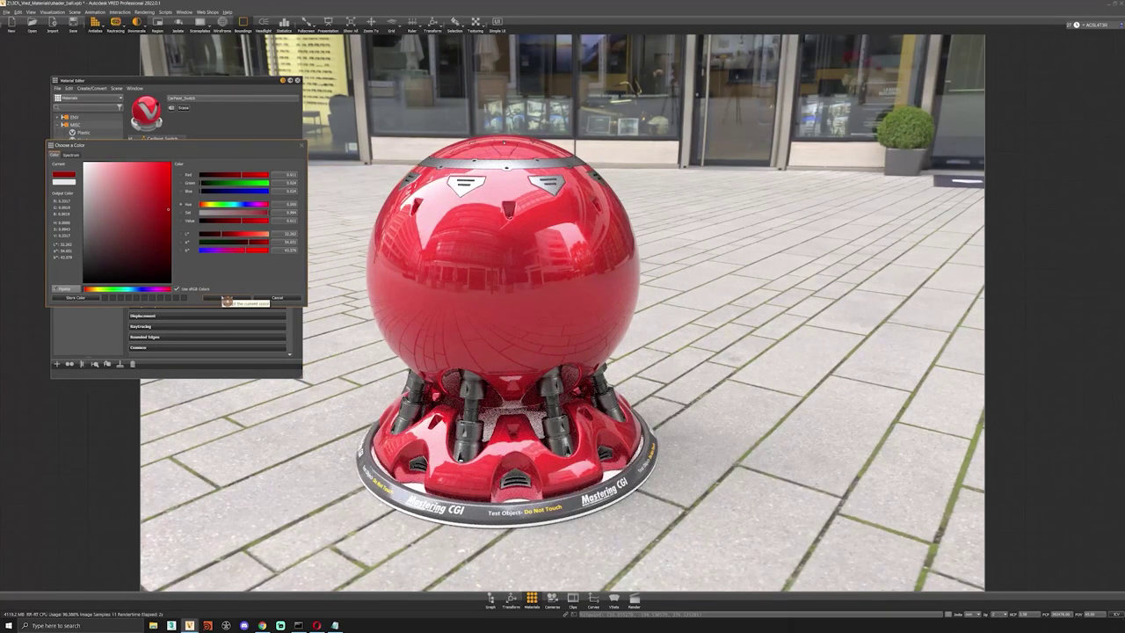
click(222, 298)
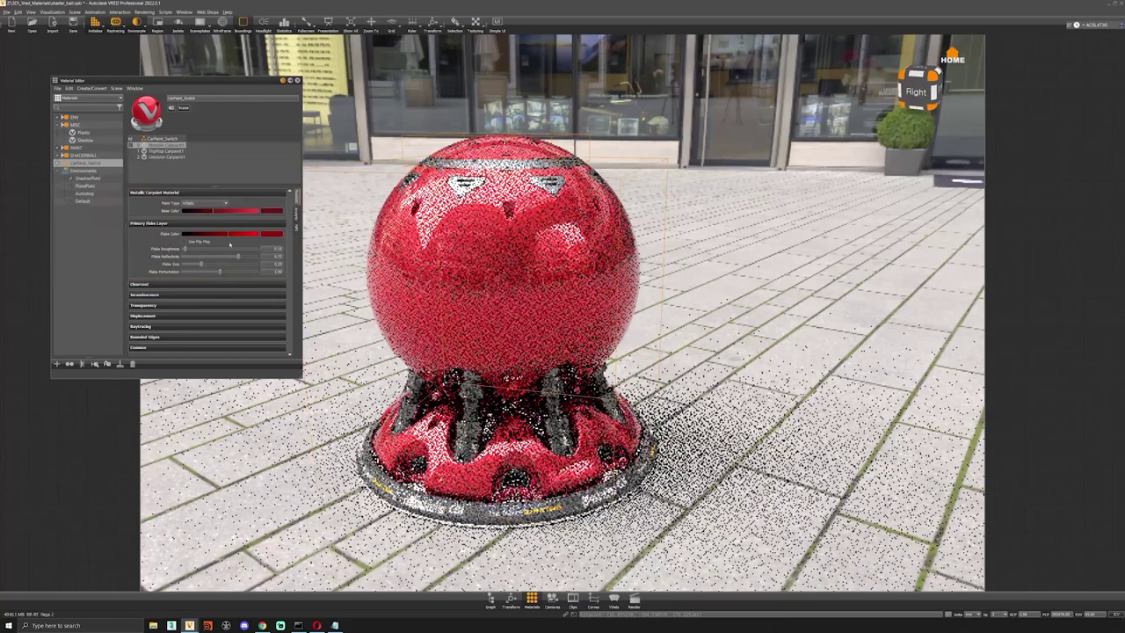
- Try the extremes of flake roughness and settle on a low value, then raise flake reflectivity to its maximum
mouse_move(184, 248)
mouse_down()
mouse_move(197, 250)
mouse_move(178, 259)
mouse_up()
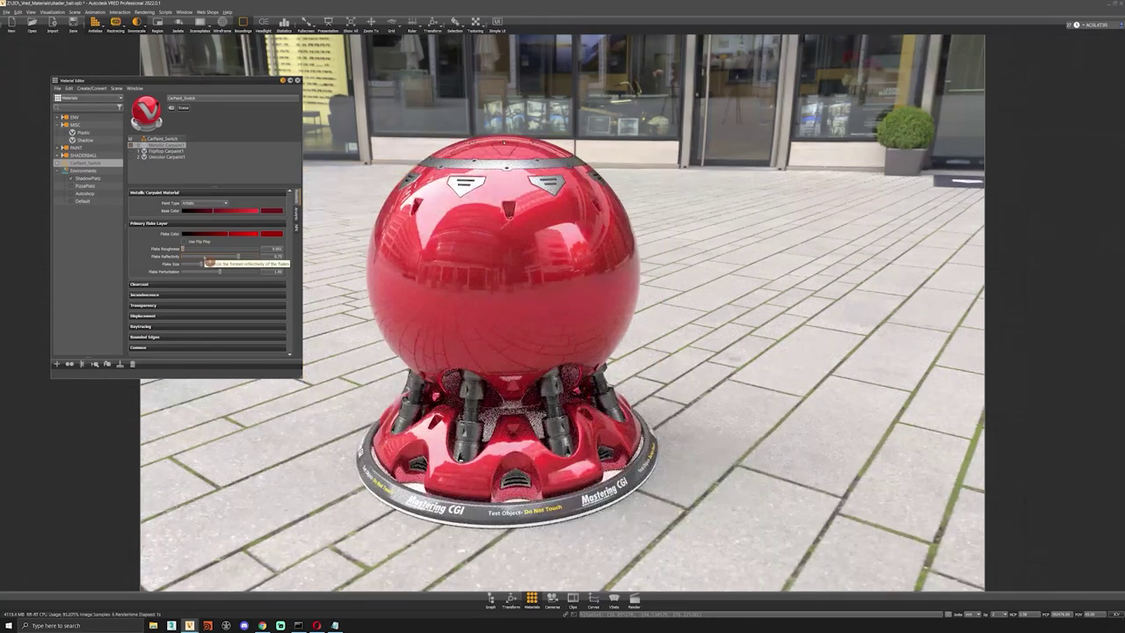
drag(183, 249, 261, 254)
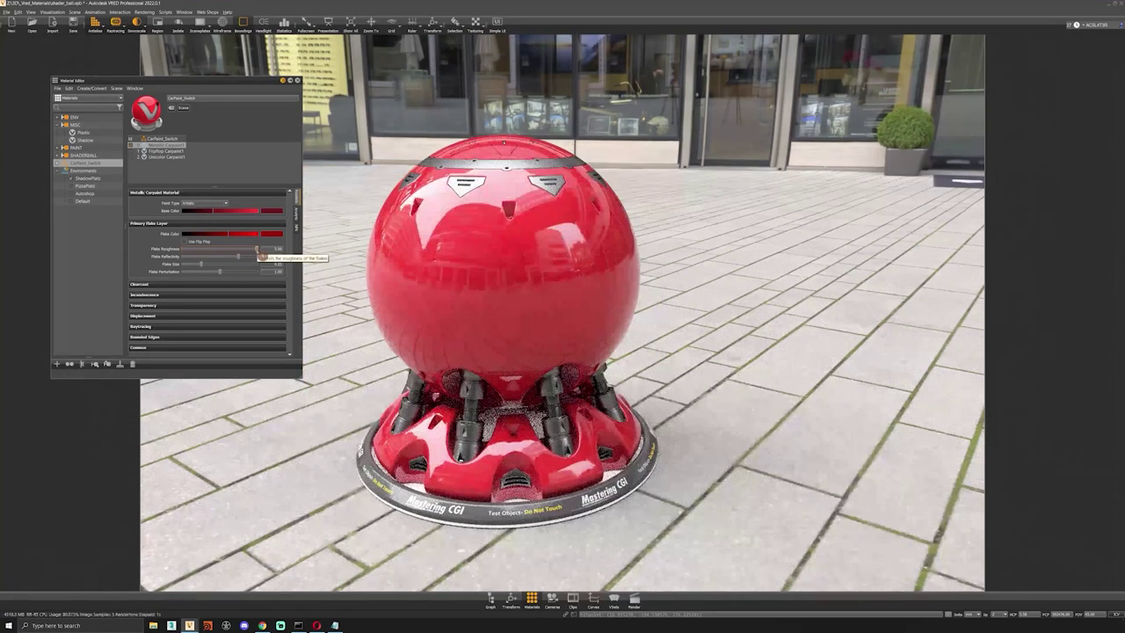
drag(257, 250, 181, 257)
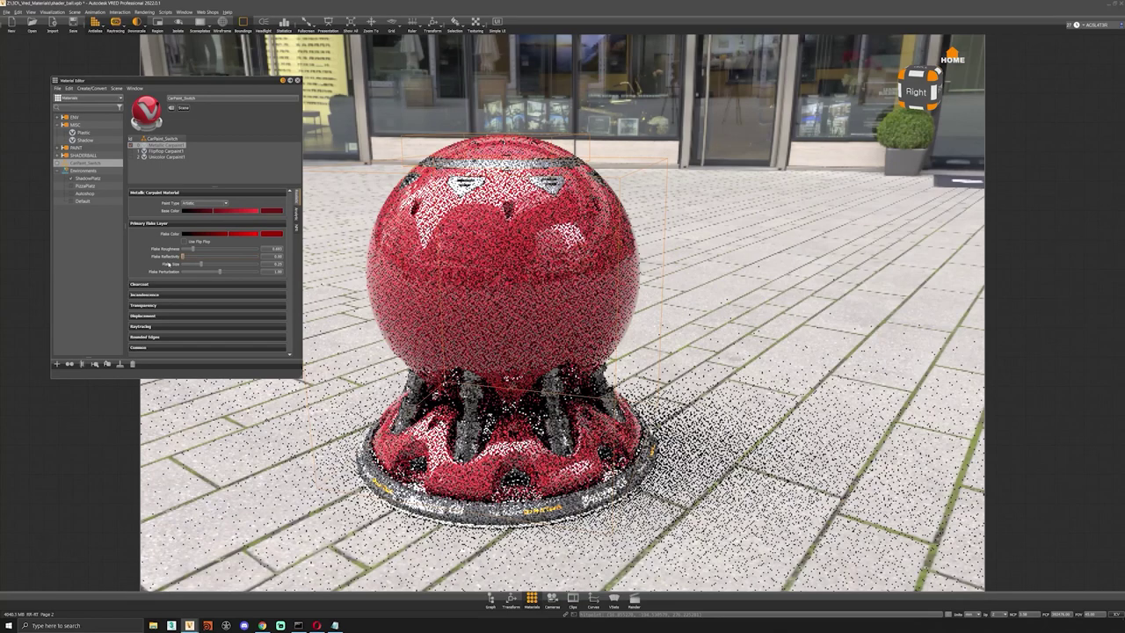
drag(183, 257, 257, 257)
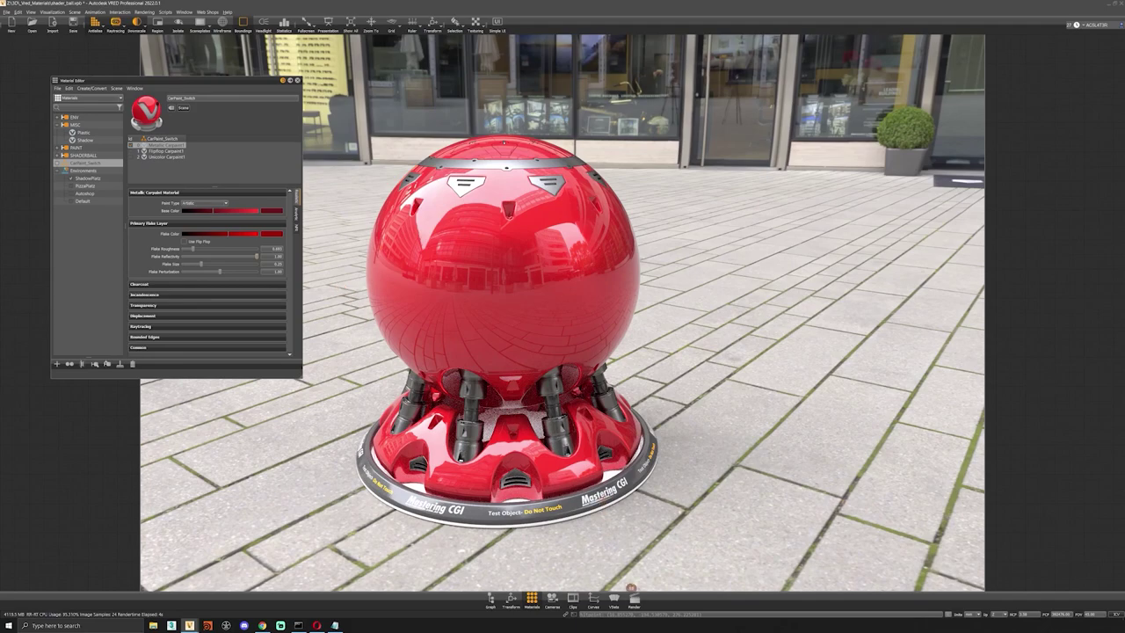
- Set the interactive illumination mode to Precomputed in the raytracing quality render settings
click(633, 600)
drag(411, 45, 829, 133)
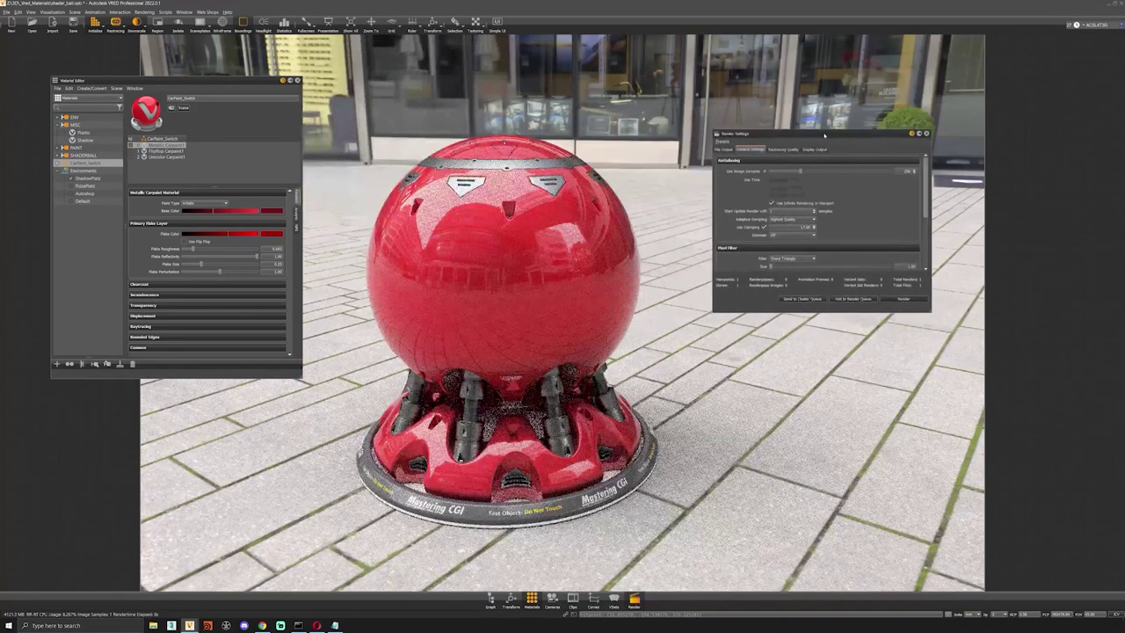
click(810, 150)
click(793, 149)
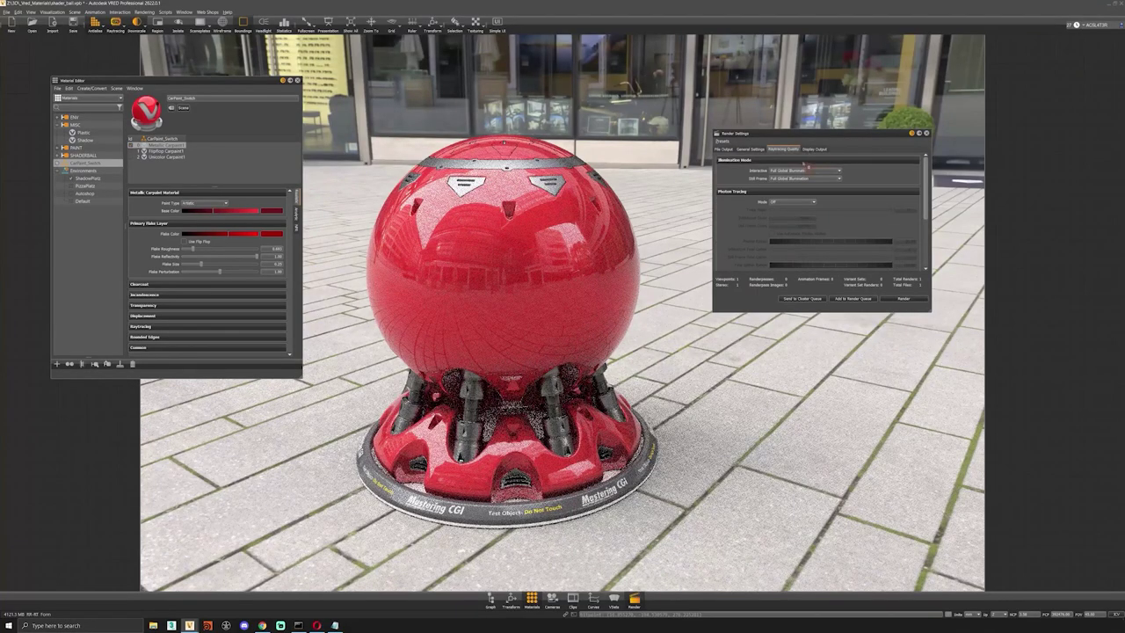
click(804, 169)
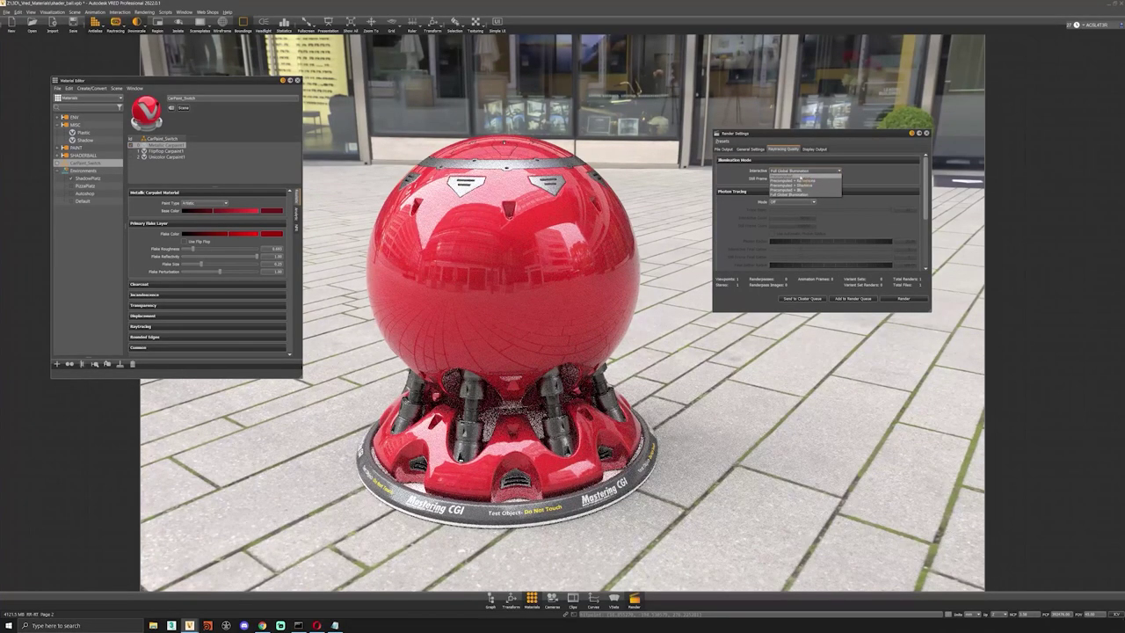
click(800, 177)
- Zoom in on the ball's surface and increase the metallic paint's flake size to about 0.81
right_drag(494, 220, 485, 334)
middle_drag(486, 220, 565, 298)
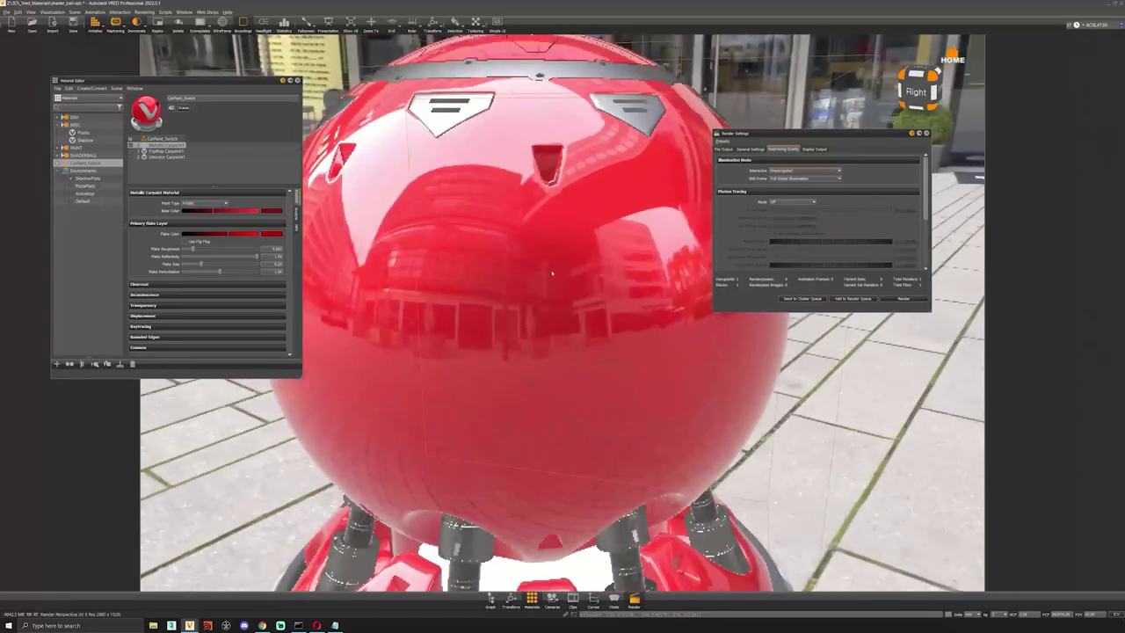
right_drag(554, 238, 536, 289)
middle_drag(537, 290, 567, 328)
drag(202, 264, 250, 270)
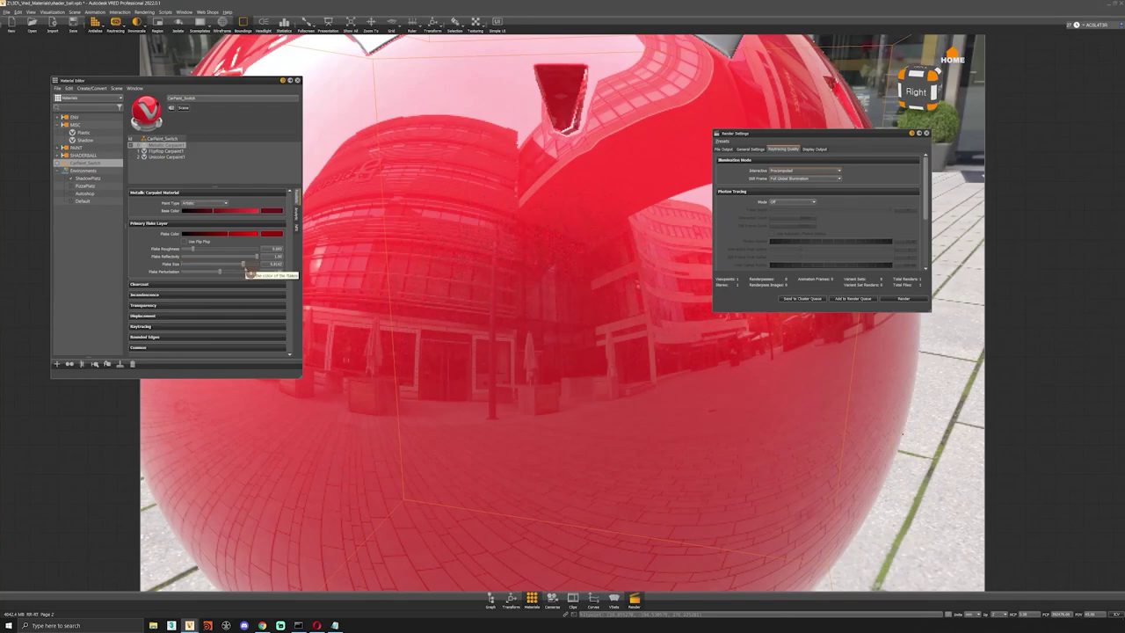
click(246, 269)
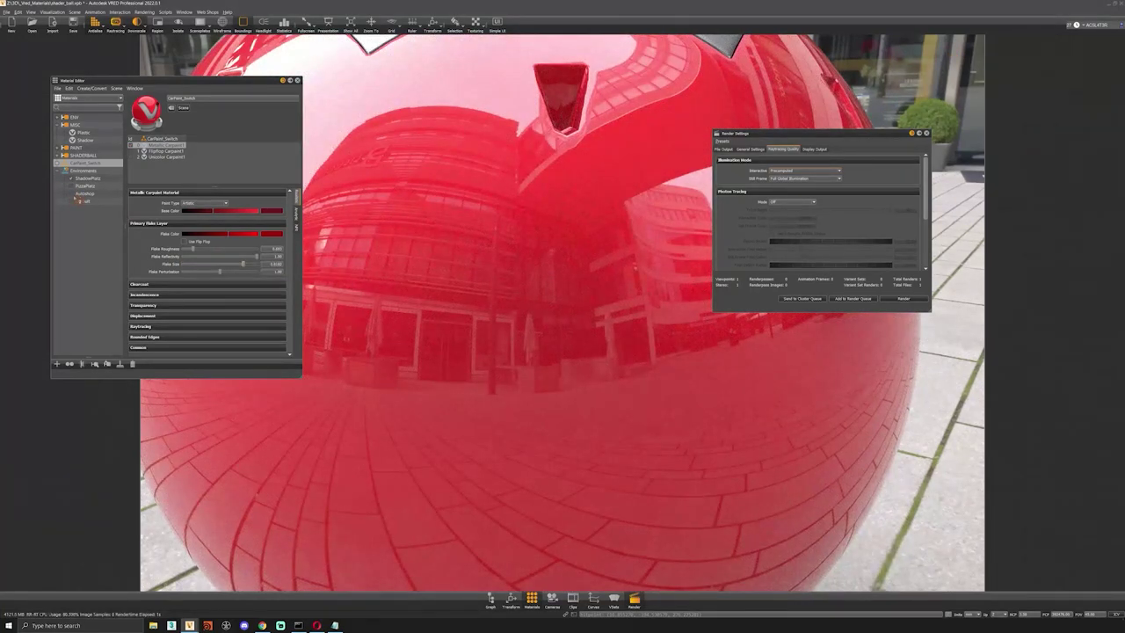
- Activate the PizzaPlatz environment and examine the metallic flakes up close from the ball's front
double_click(73, 186)
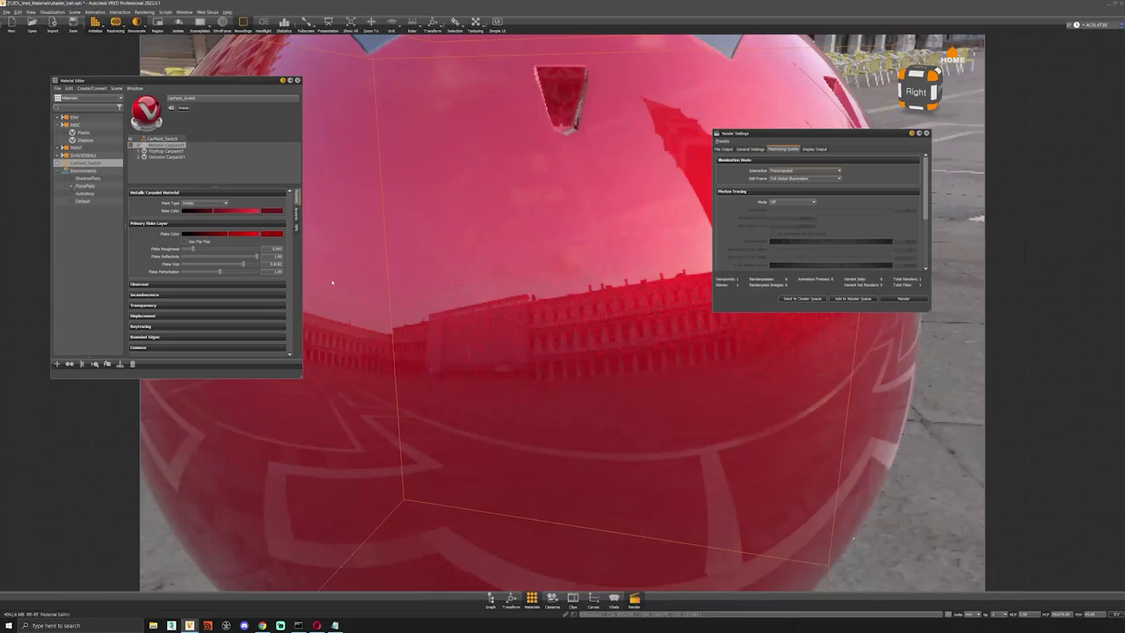
scroll(515, 233, down, 5)
drag(515, 233, 398, 343)
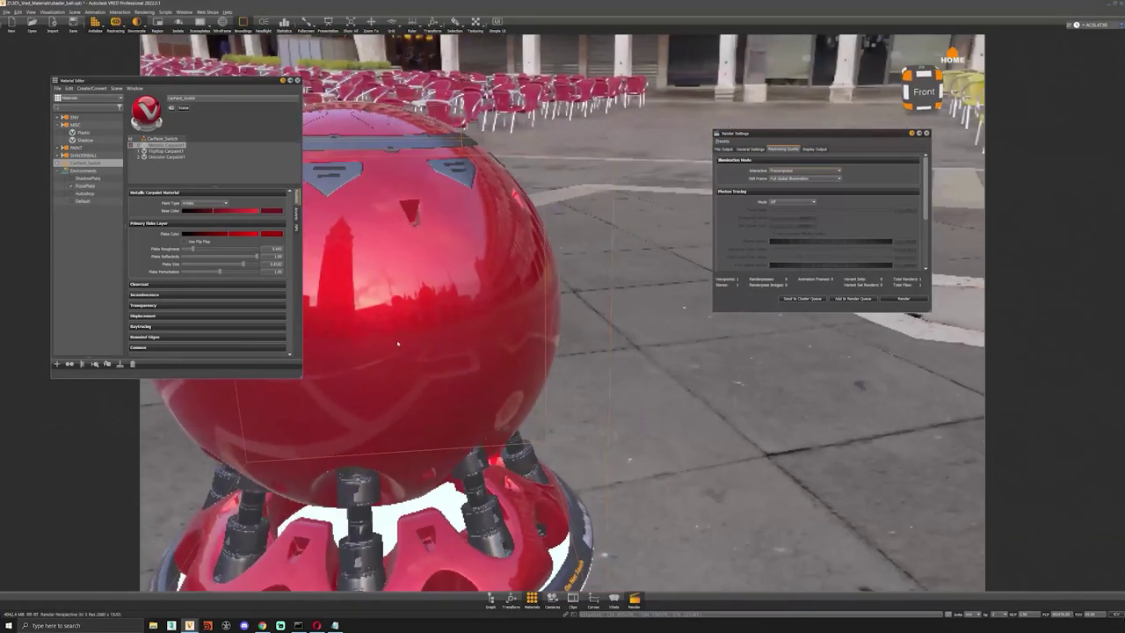
middle_drag(398, 344, 527, 320)
scroll(542, 339, up, 3)
drag(558, 357, 558, 343)
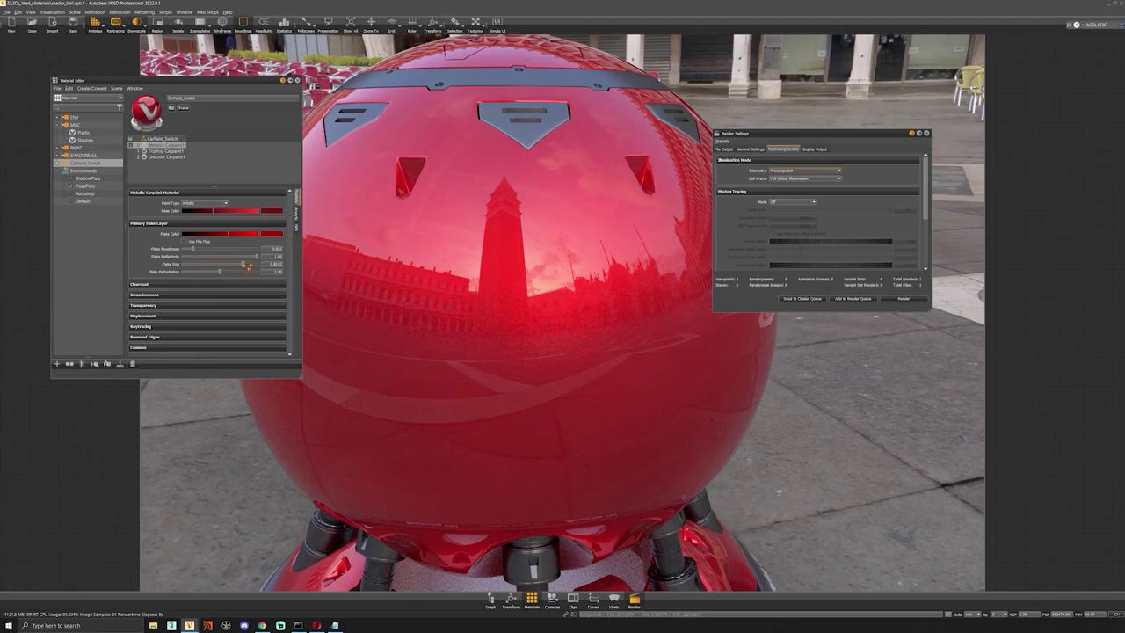
- Adjust the primary flake layer to a flake size of about 0.64, maximum perturbation and a reflectivity of about 0.63
drag(243, 263, 176, 269)
drag(182, 265, 213, 264)
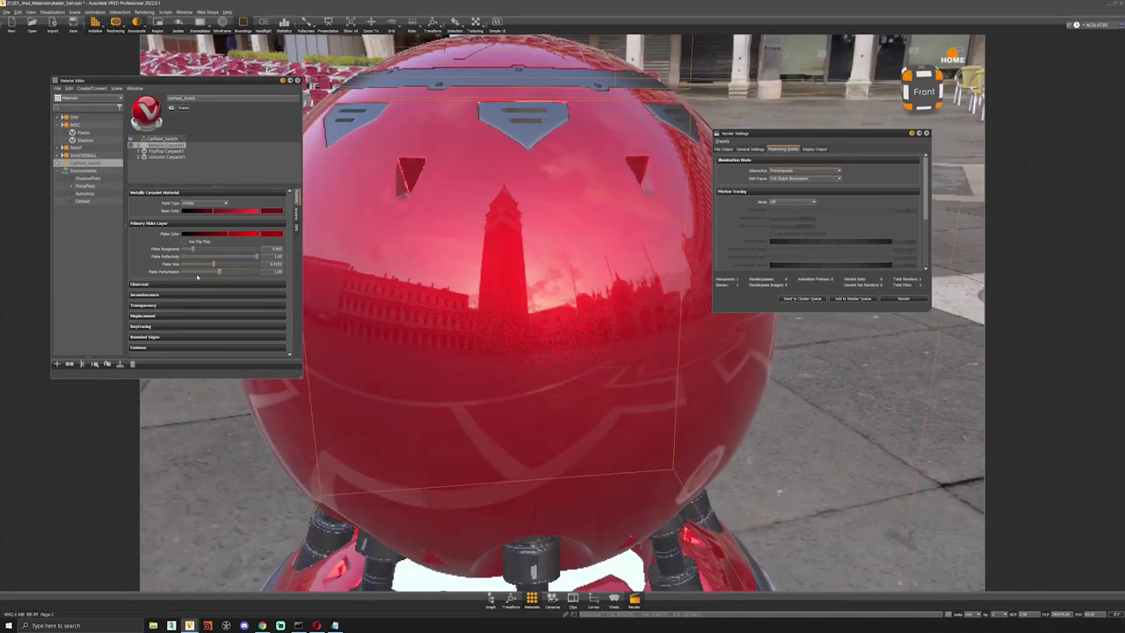
drag(231, 274, 268, 277)
click(289, 249)
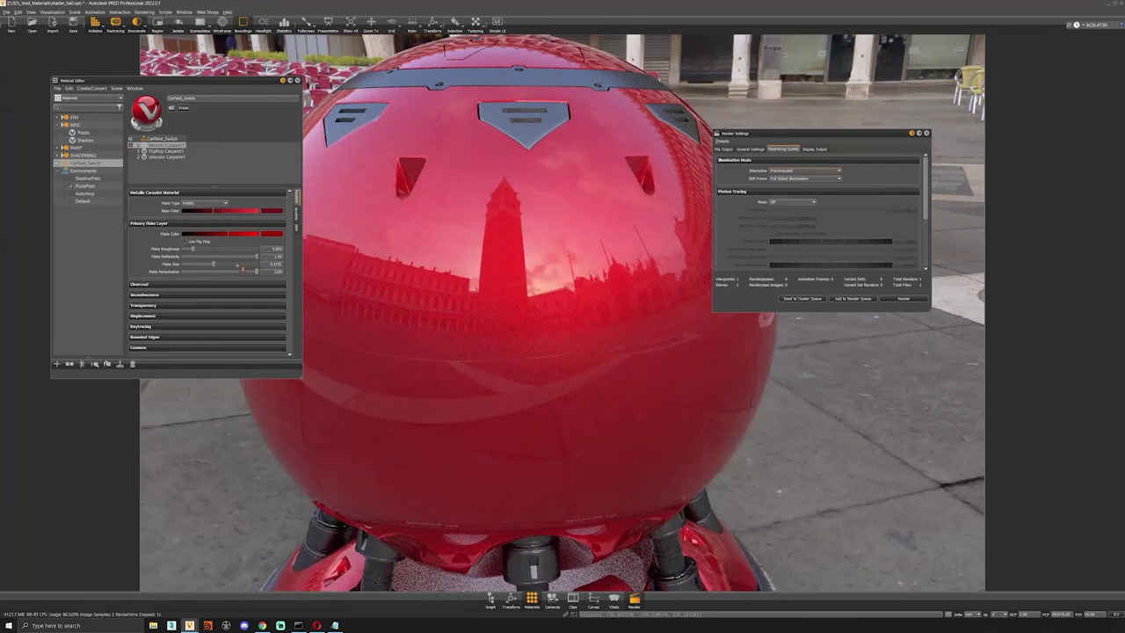
drag(214, 265, 230, 264)
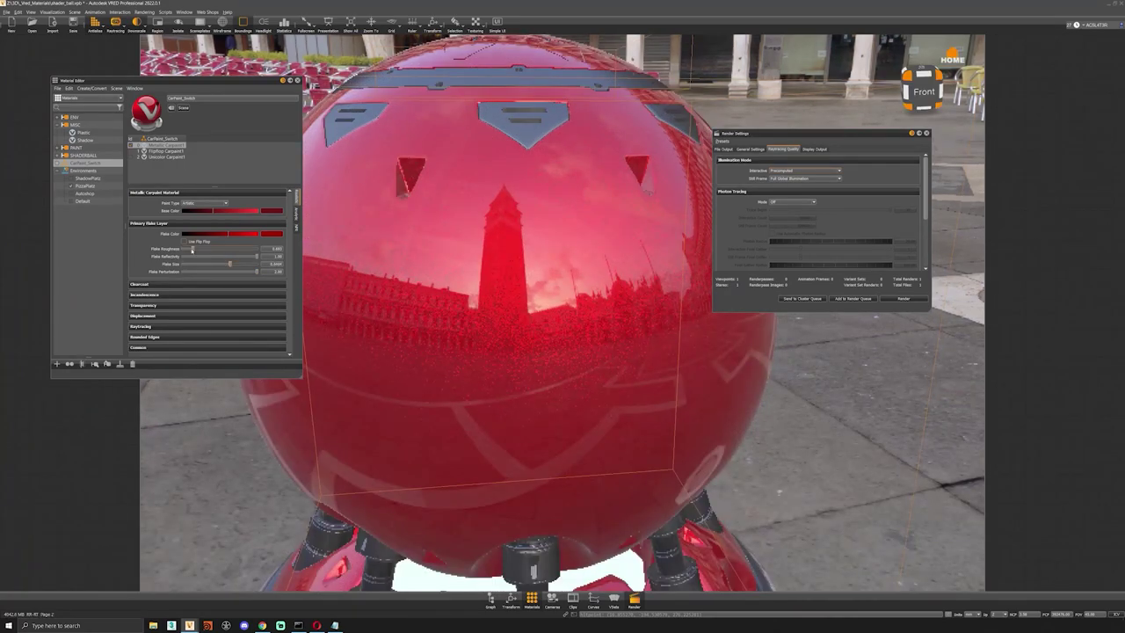
drag(257, 256, 229, 256)
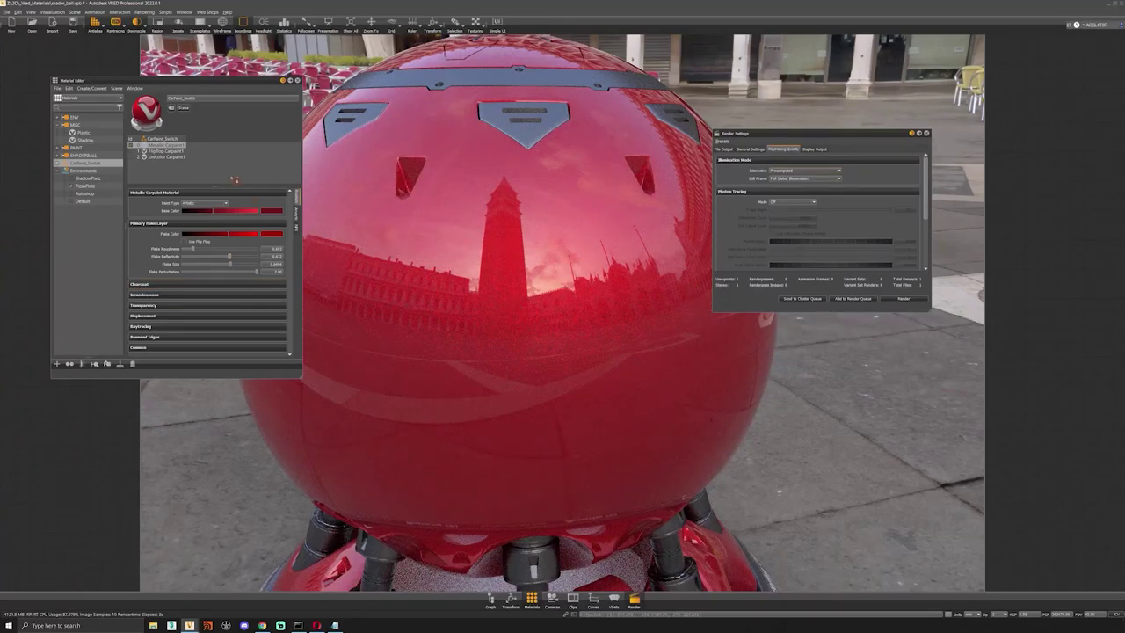
- Activate the Autoshop environment and view the metallic red ball from between its front and right side
click(72, 196)
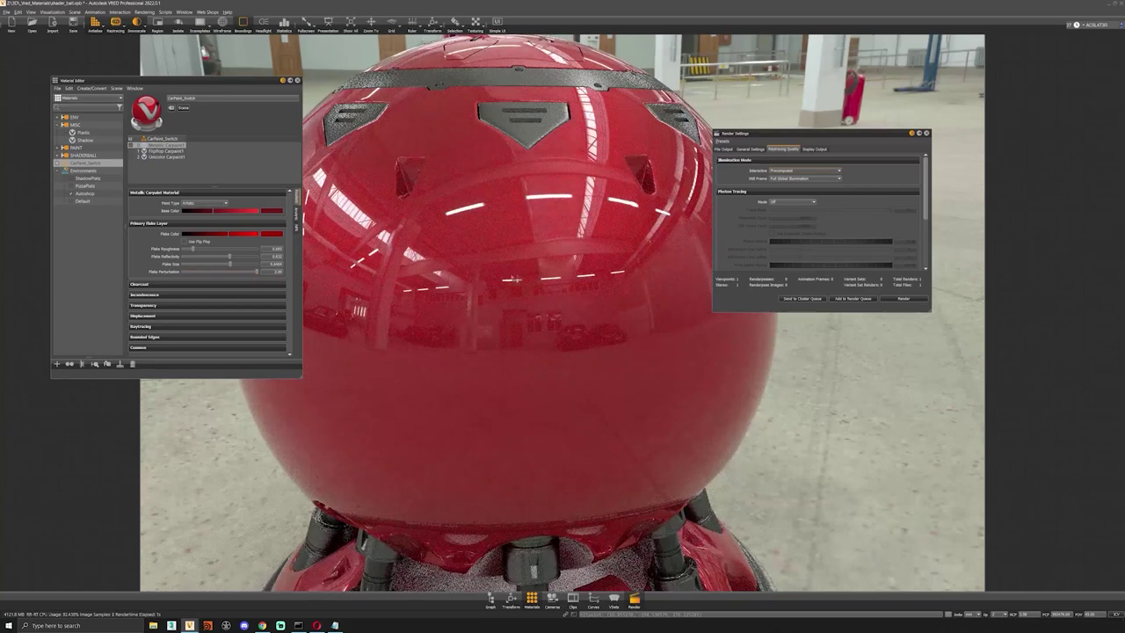
drag(578, 287, 672, 230)
drag(552, 337, 559, 340)
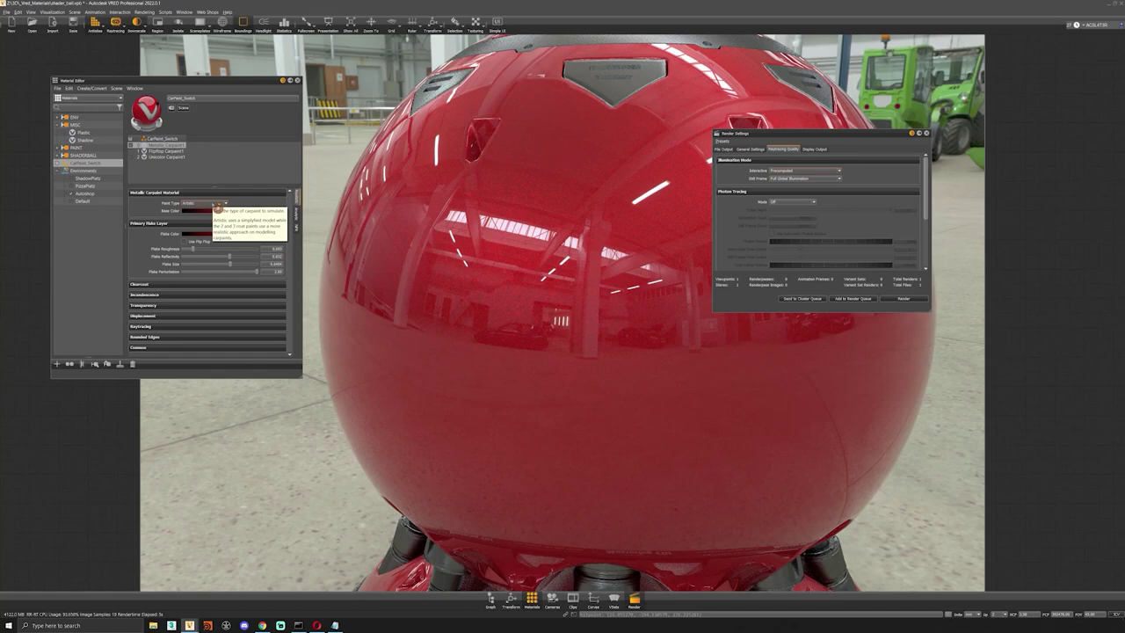
- Change the Metallic Carpaint's paint type to 2-Coat and view more of the ball
click(217, 205)
click(197, 216)
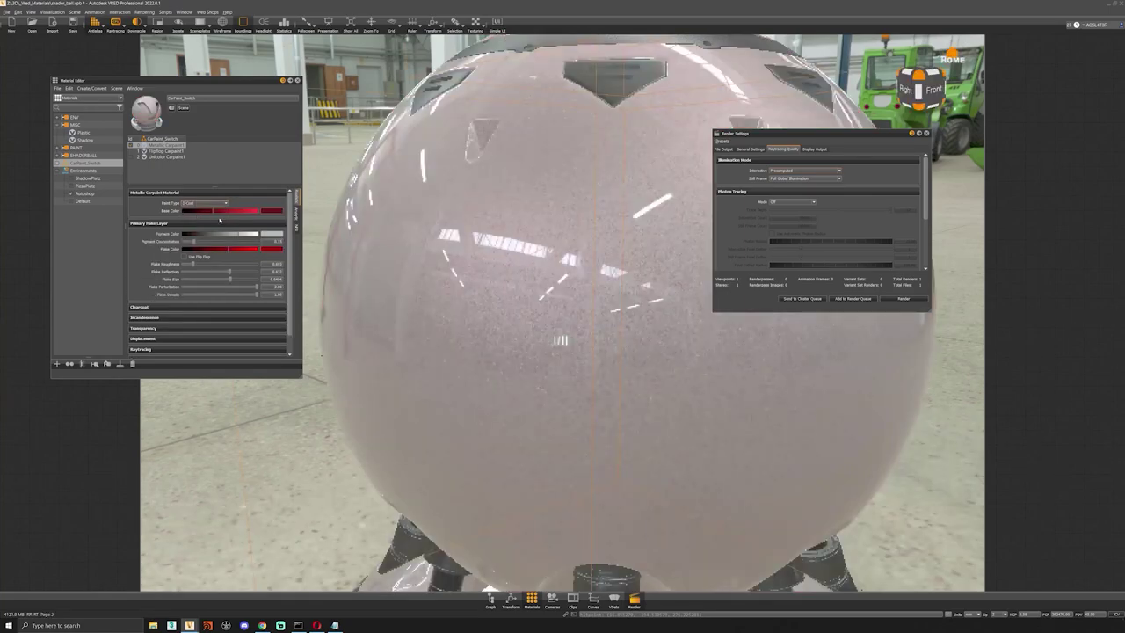
scroll(527, 334, down, 5)
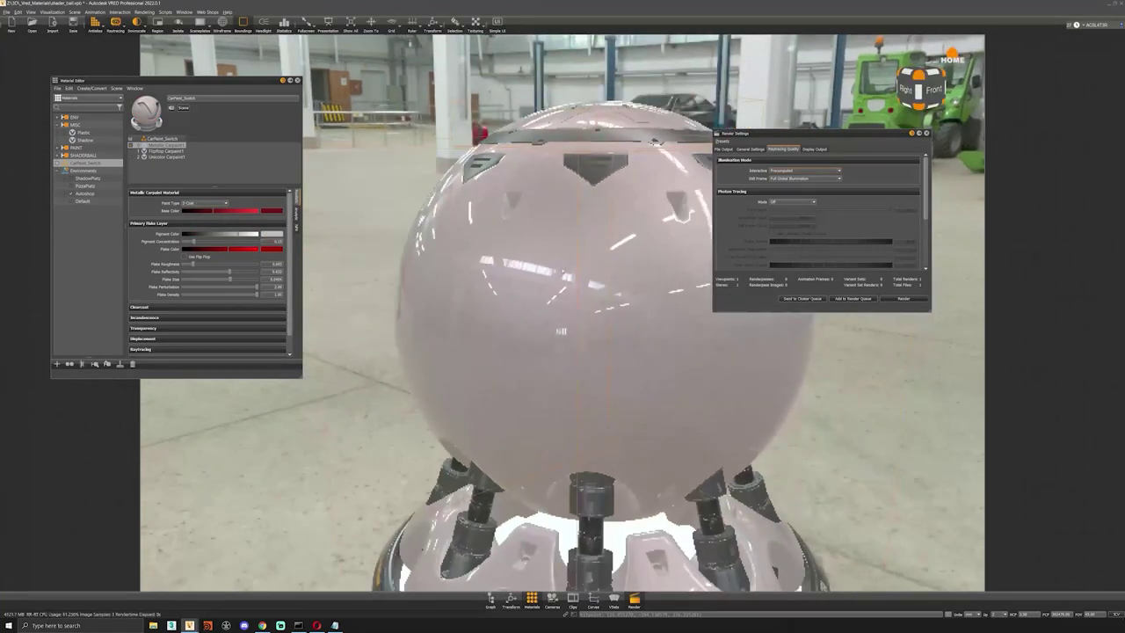
drag(563, 334, 518, 343)
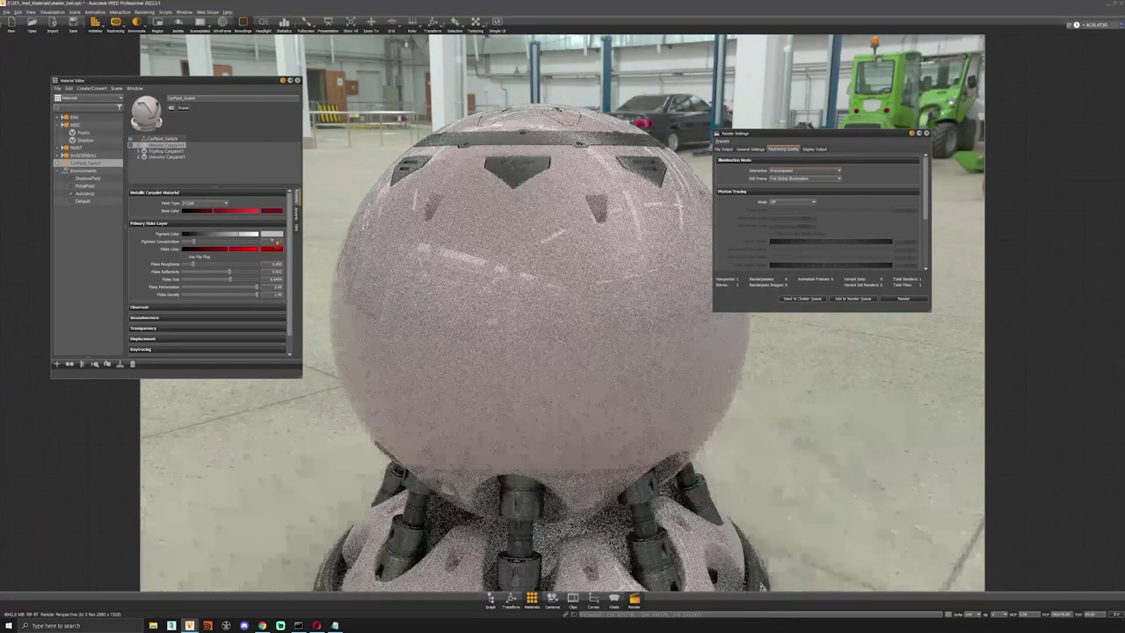
- Set the pigment color of the primary flake layer to a dark red
click(283, 247)
click(162, 237)
mouse_move(162, 237)
mouse_down()
mouse_move(126, 217)
mouse_move(137, 252)
mouse_move(151, 256)
mouse_up()
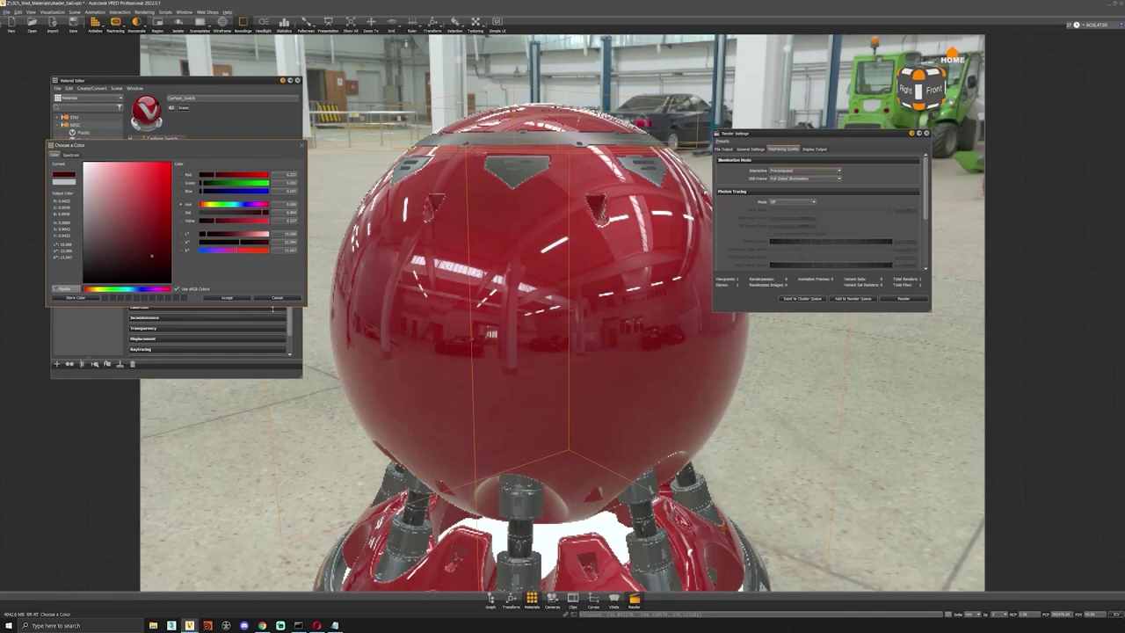
click(227, 298)
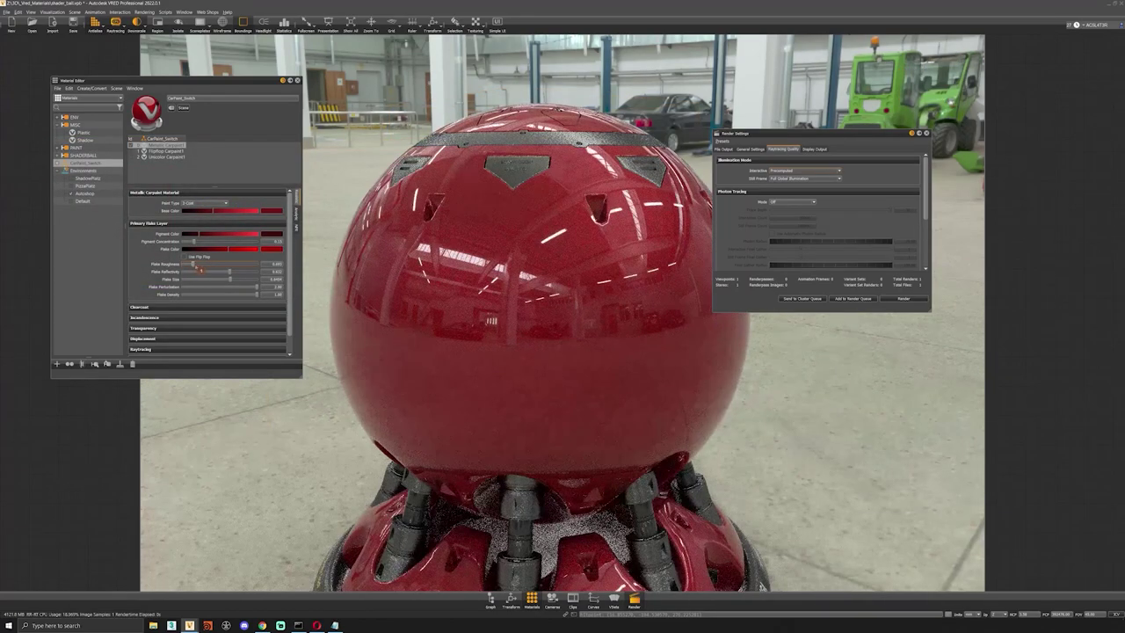
- Set the Metallic Carpaint's base color to a dark gray and change its paint type to 3-Coat
mouse_move(215, 211)
mouse_down()
mouse_move(198, 211)
mouse_move(230, 211)
mouse_move(194, 211)
mouse_move(253, 211)
mouse_move(196, 209)
mouse_up()
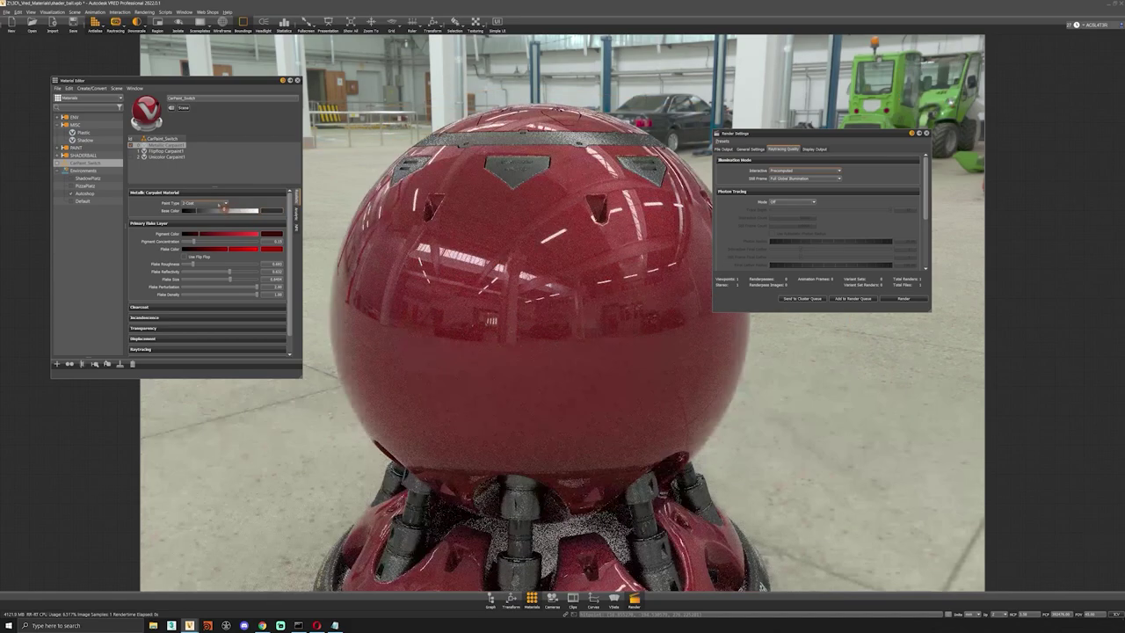
click(206, 204)
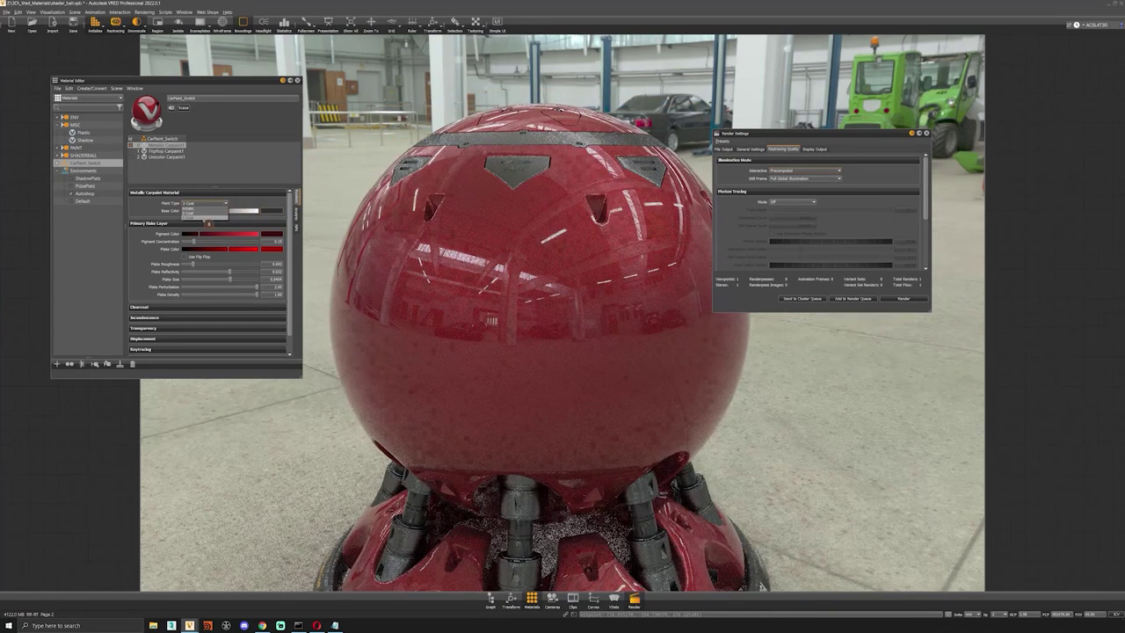
click(204, 219)
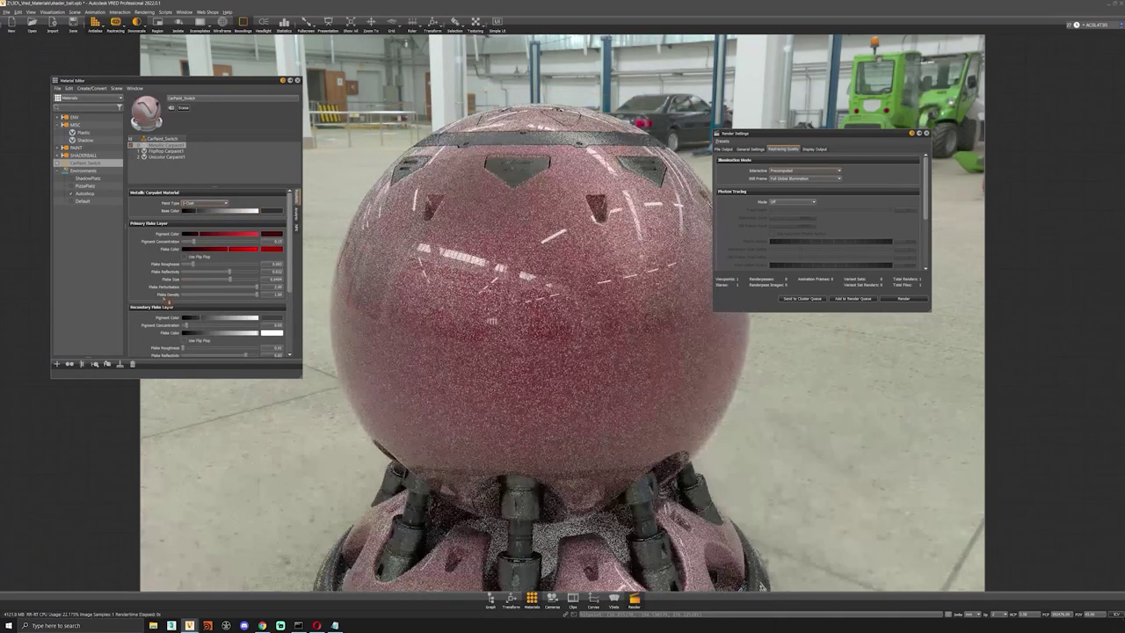
- Set the pigment color of the secondary flake layer to a dark red
scroll(154, 282, down, 1)
click(264, 301)
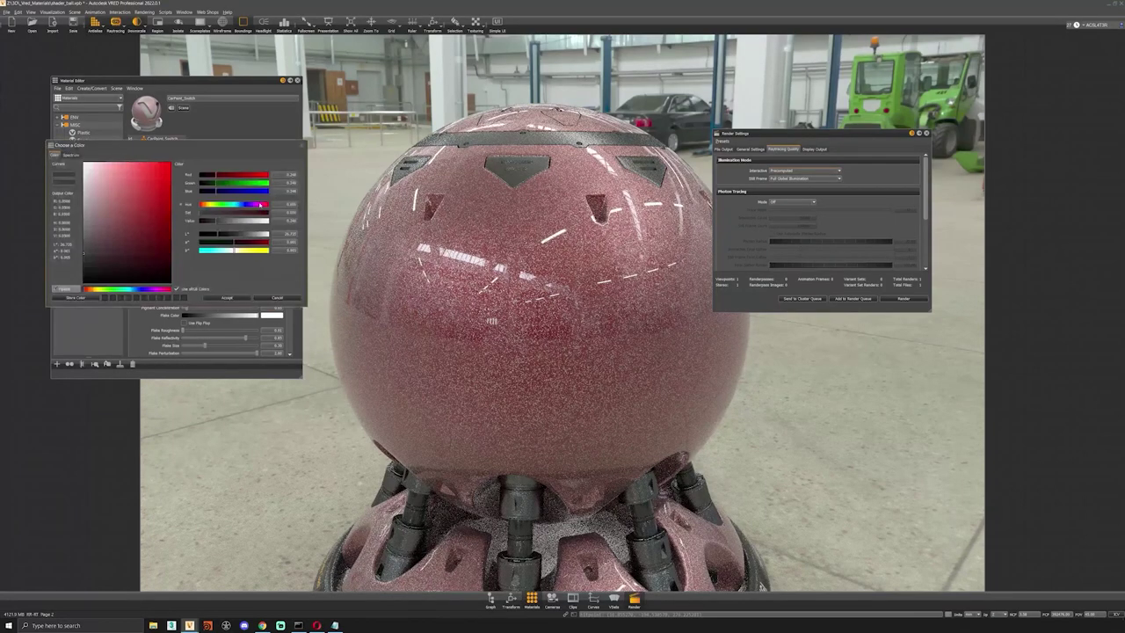
mouse_move(154, 234)
mouse_down()
mouse_move(164, 221)
mouse_move(171, 243)
mouse_move(164, 212)
mouse_move(172, 230)
mouse_up()
click(222, 297)
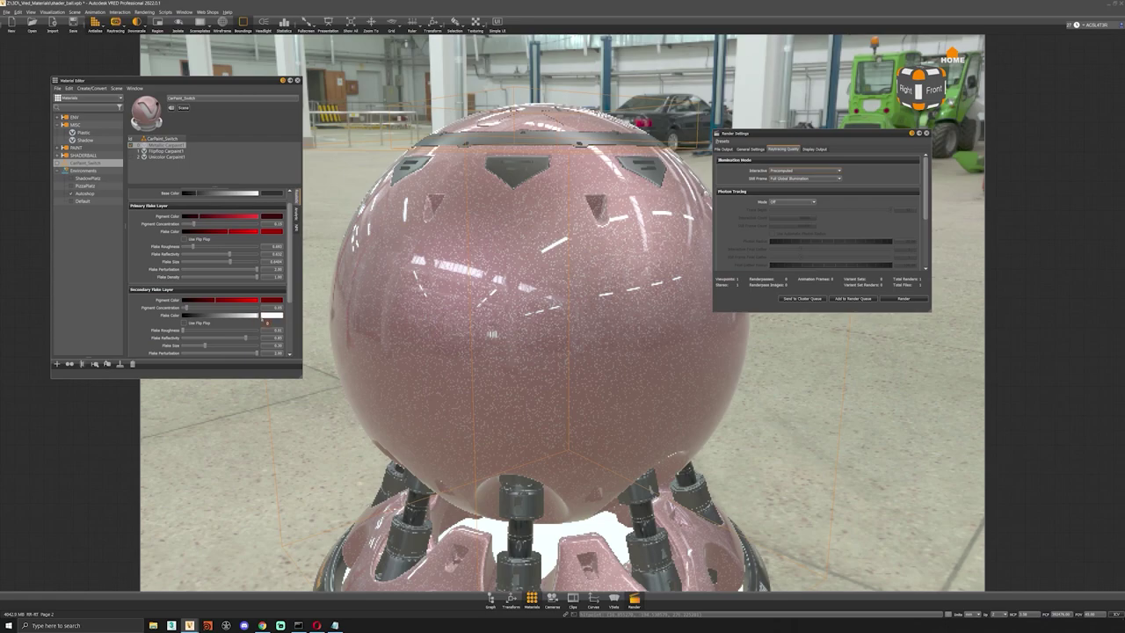
- Set the flake color of the secondary flake layer to a light, slightly desaturated red
click(272, 316)
click(140, 212)
drag(139, 212, 135, 206)
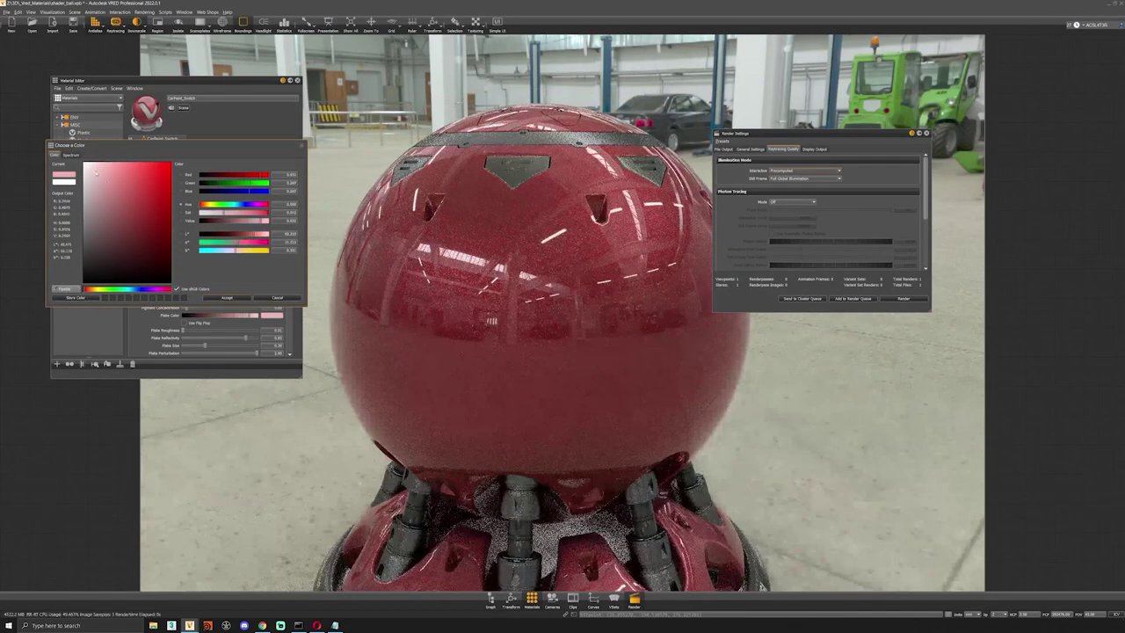
click(114, 202)
drag(114, 202, 144, 170)
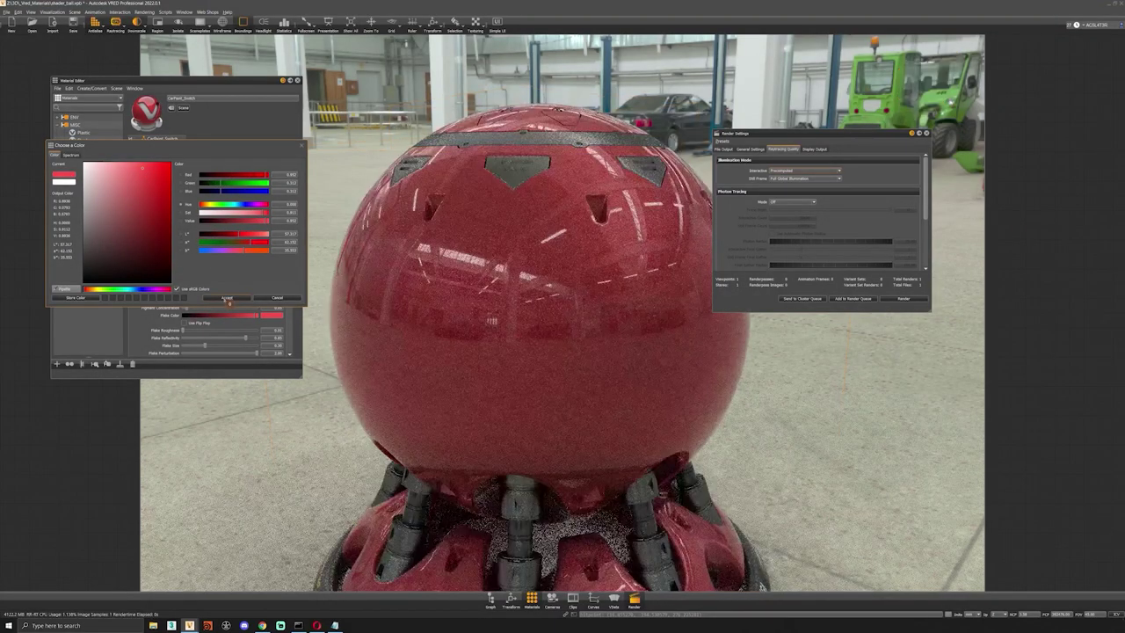
click(226, 298)
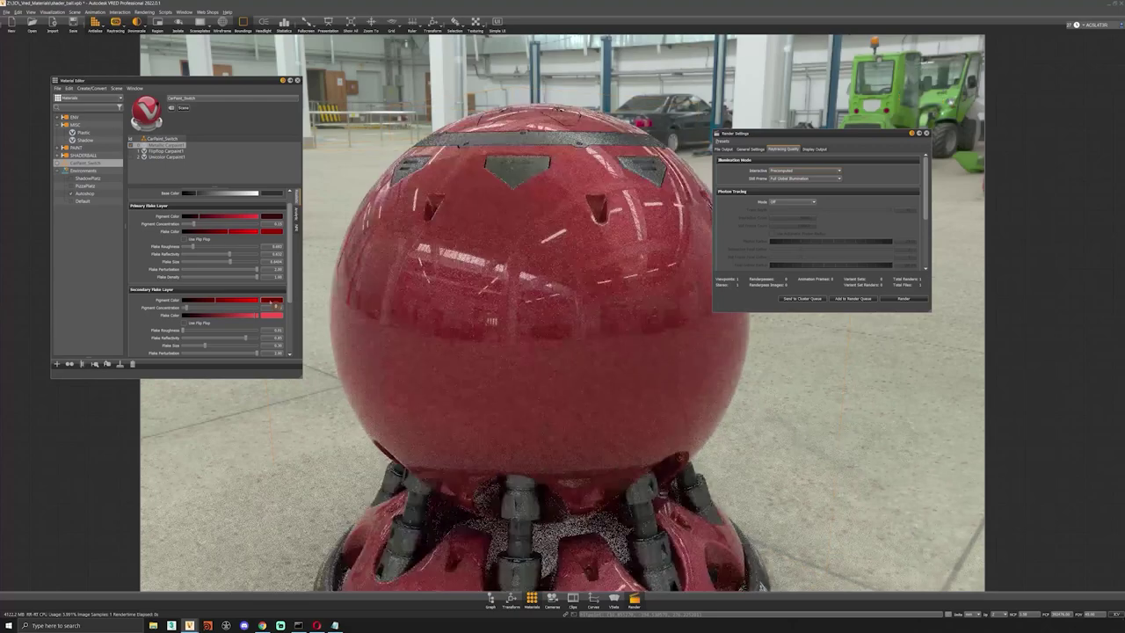
- Inspect the flakes up close and set the primary flake layer's pigment color to a brighter, saturated red
scroll(578, 306, up, 1)
right_drag(578, 306, 573, 381)
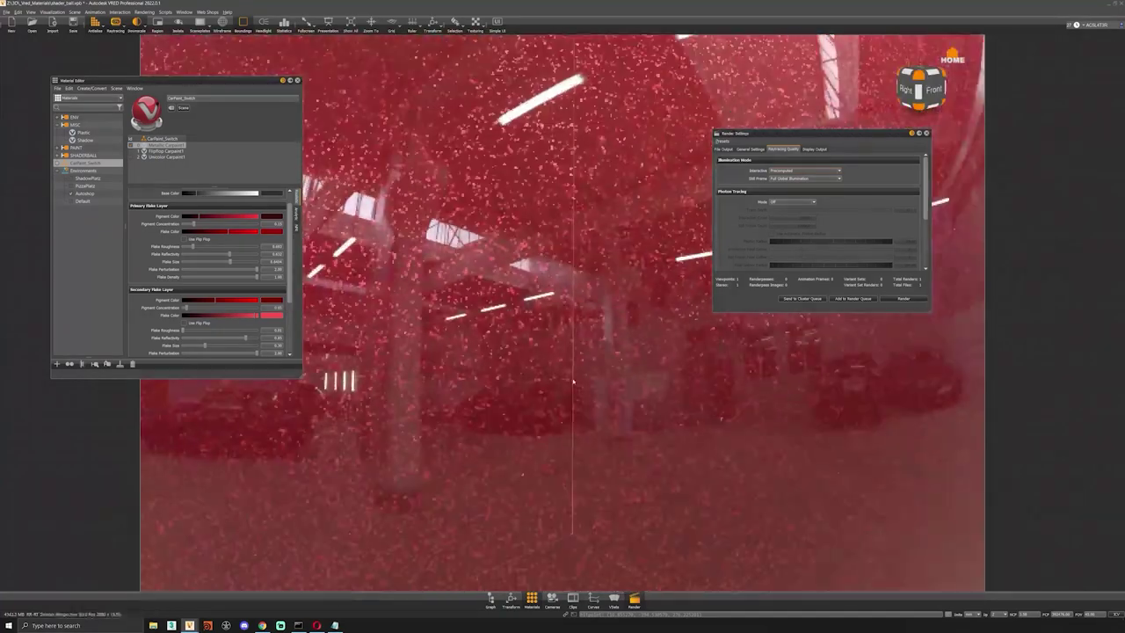
drag(506, 307, 507, 274)
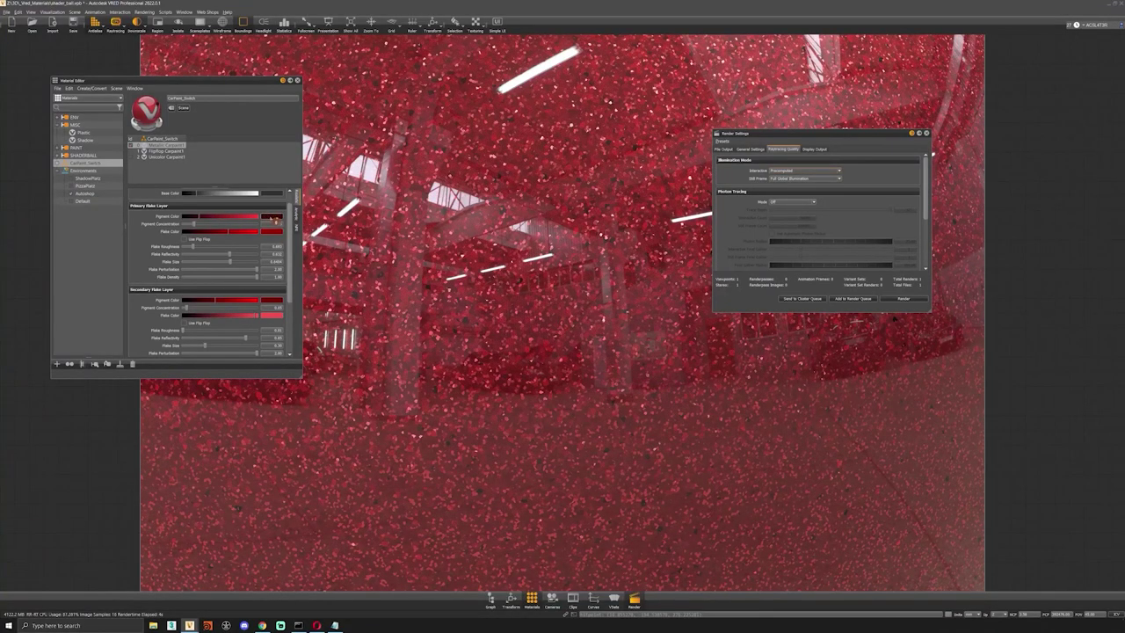
click(274, 219)
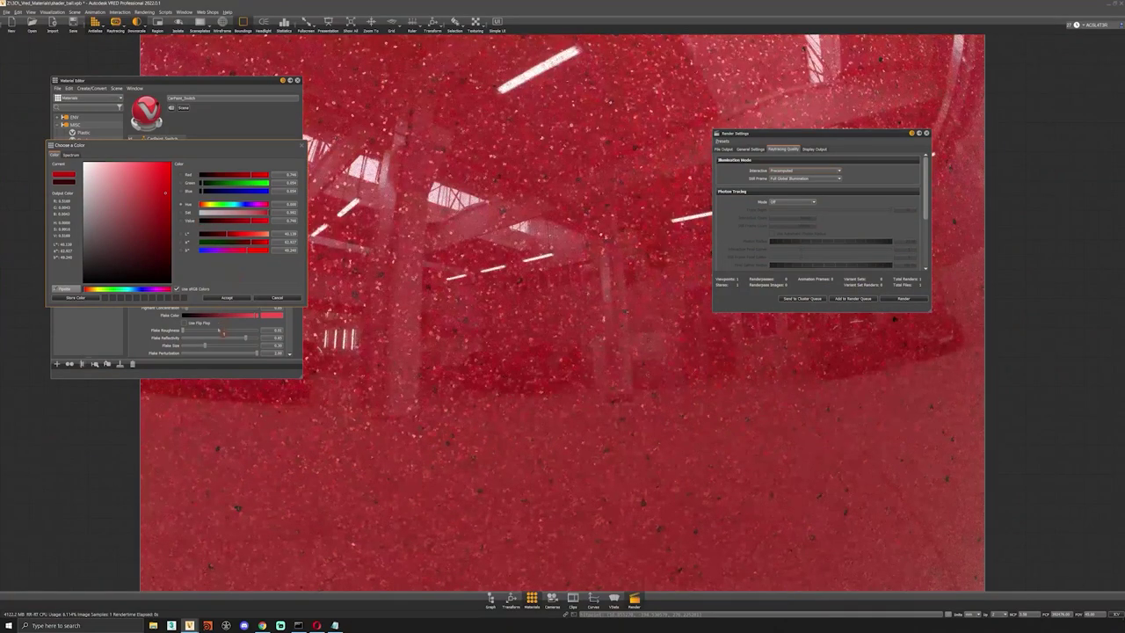
click(228, 297)
- Set the metallic paint's base color to dark red and brighten the secondary flake layer's red pigment color
scroll(275, 205, up, 3)
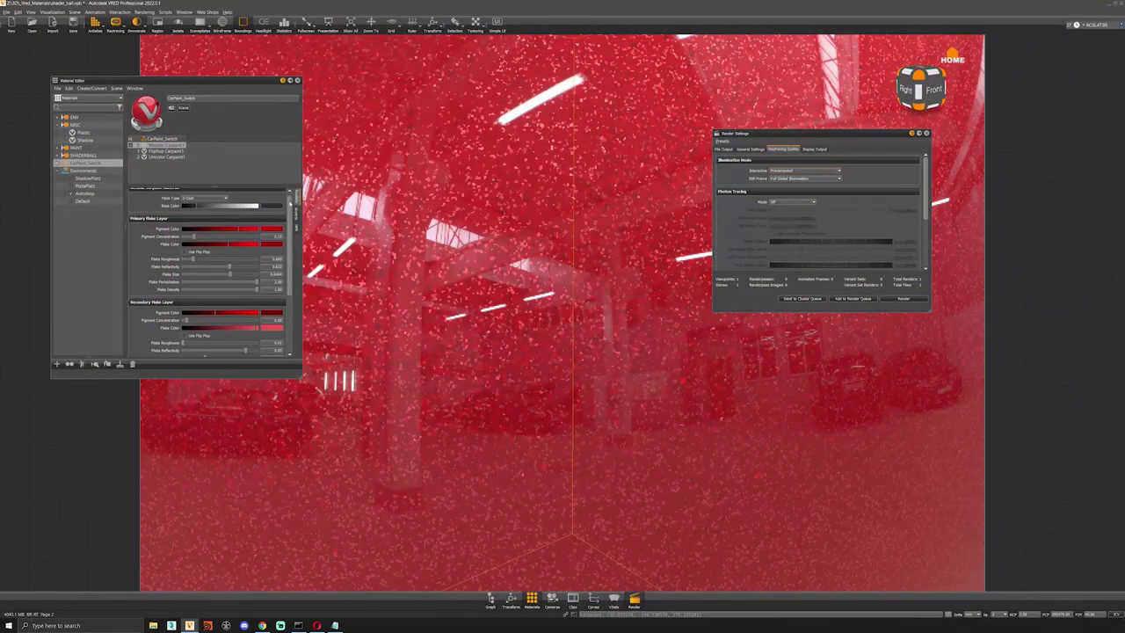
click(272, 211)
drag(147, 216, 165, 225)
click(228, 298)
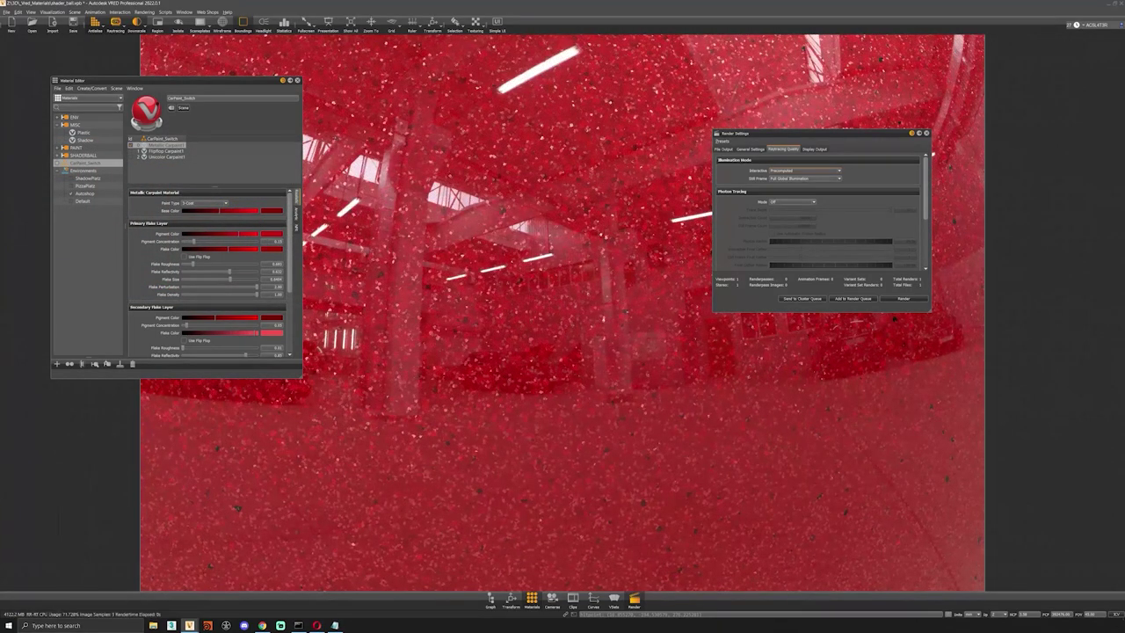
click(244, 319)
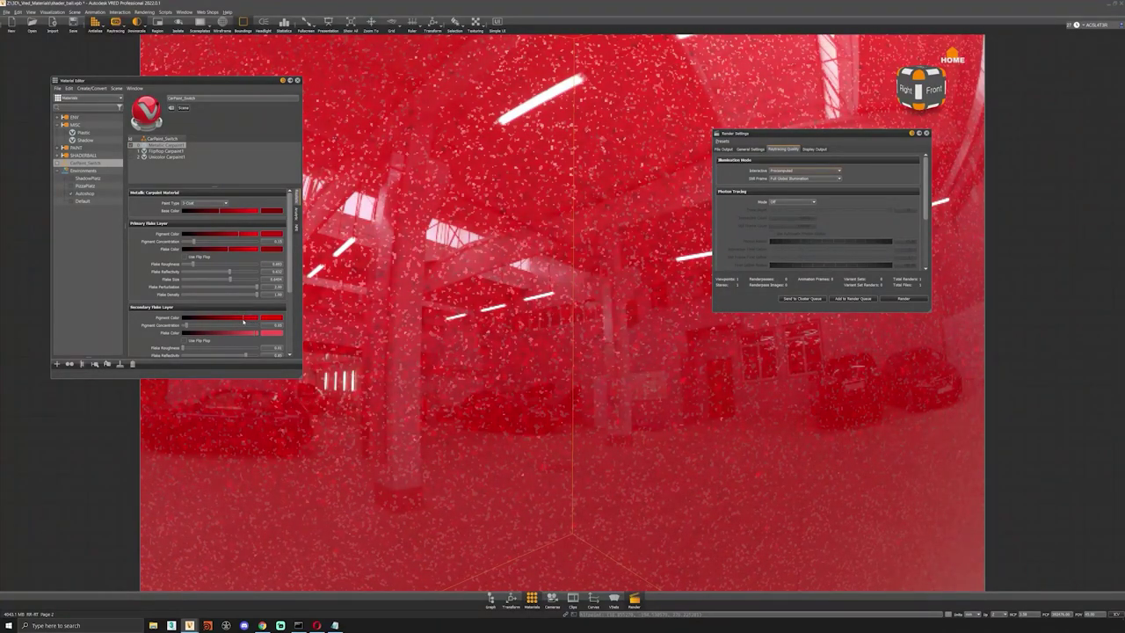
- Bring the whole shader ball into view and activate the Flipflop Carpaint in the switch material
alt+drag(562, 351, 562, 312)
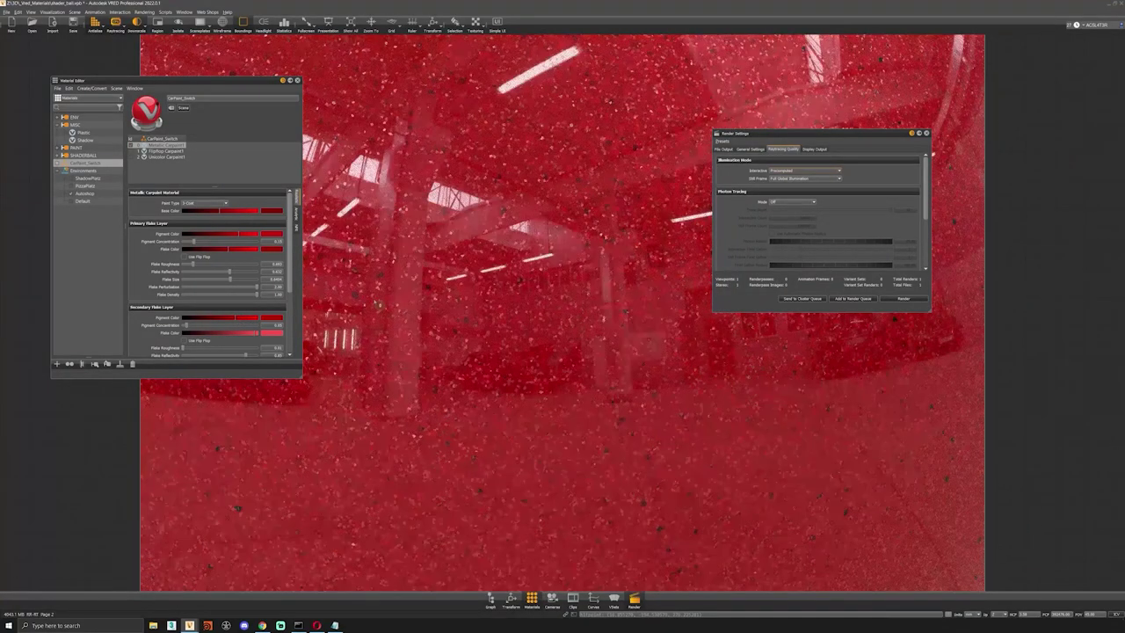
scroll(563, 234, down, 4)
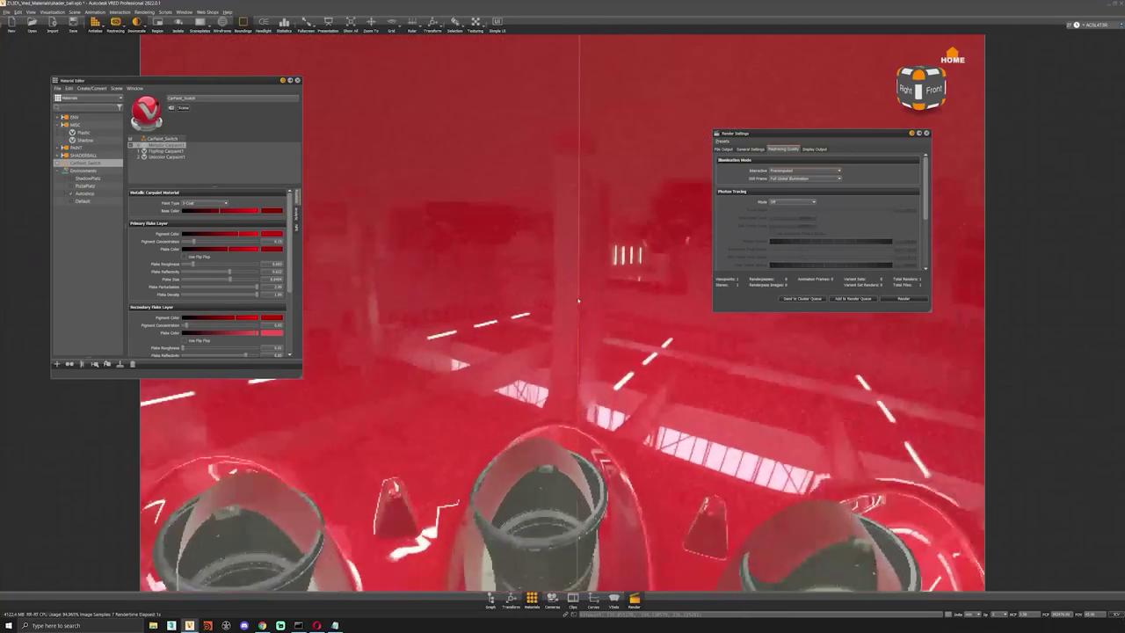
alt+drag(564, 234, 565, 249)
scroll(565, 249, down, 4)
scroll(544, 292, down, 5)
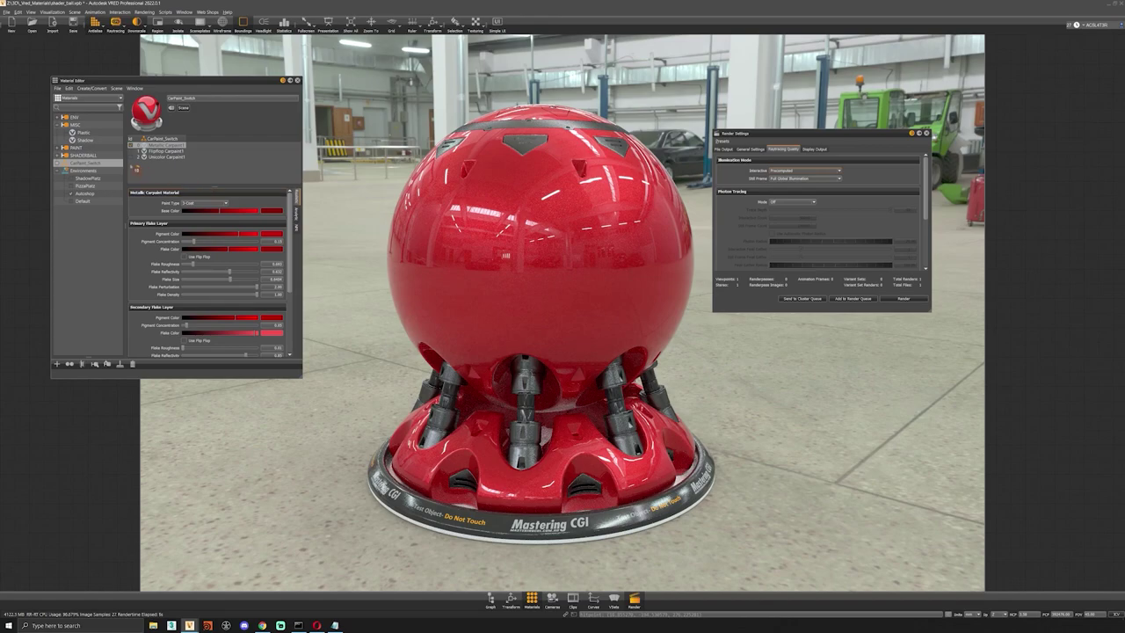
click(133, 152)
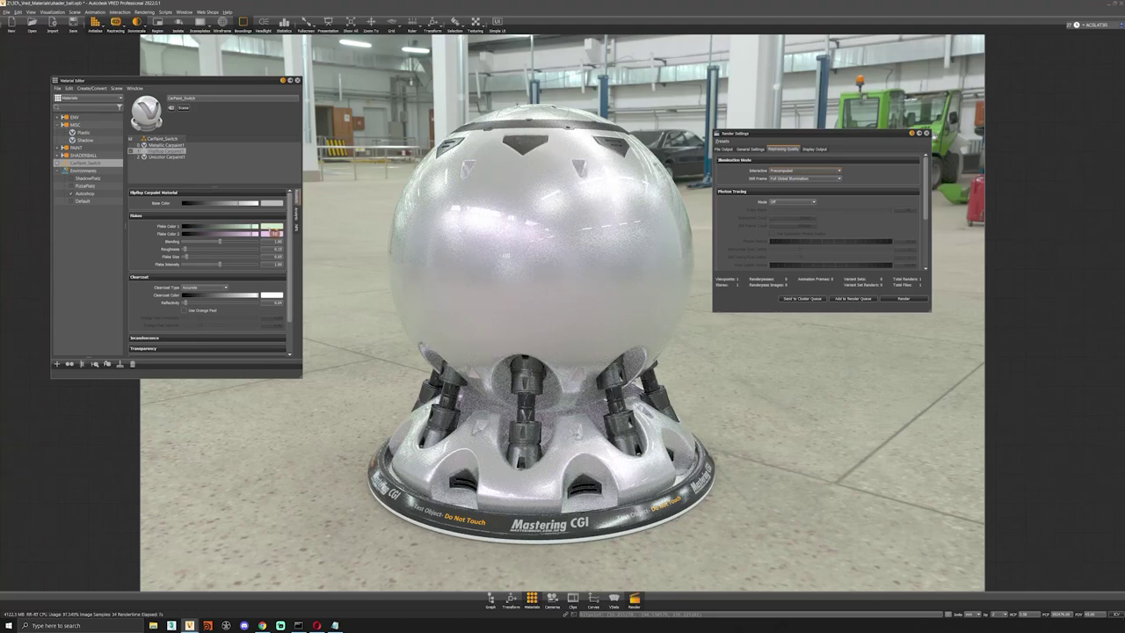
- Set the Flipflop Carpaint's Flake Color 1 to a deep blue and Flake Color 2 to a medium green
click(275, 233)
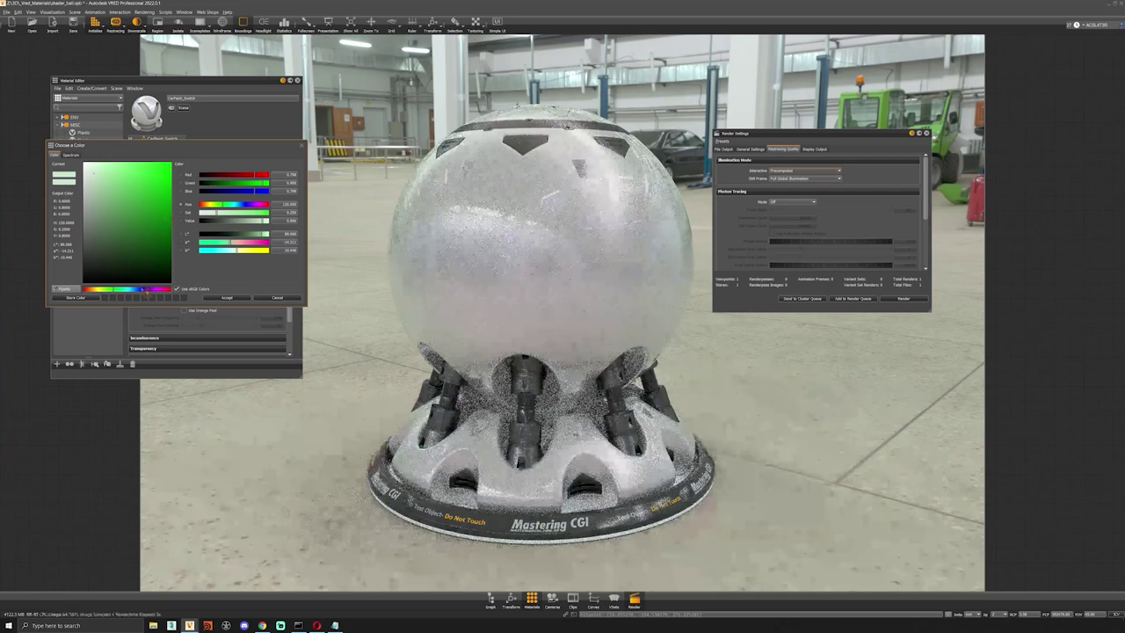
click(143, 290)
drag(153, 215, 164, 219)
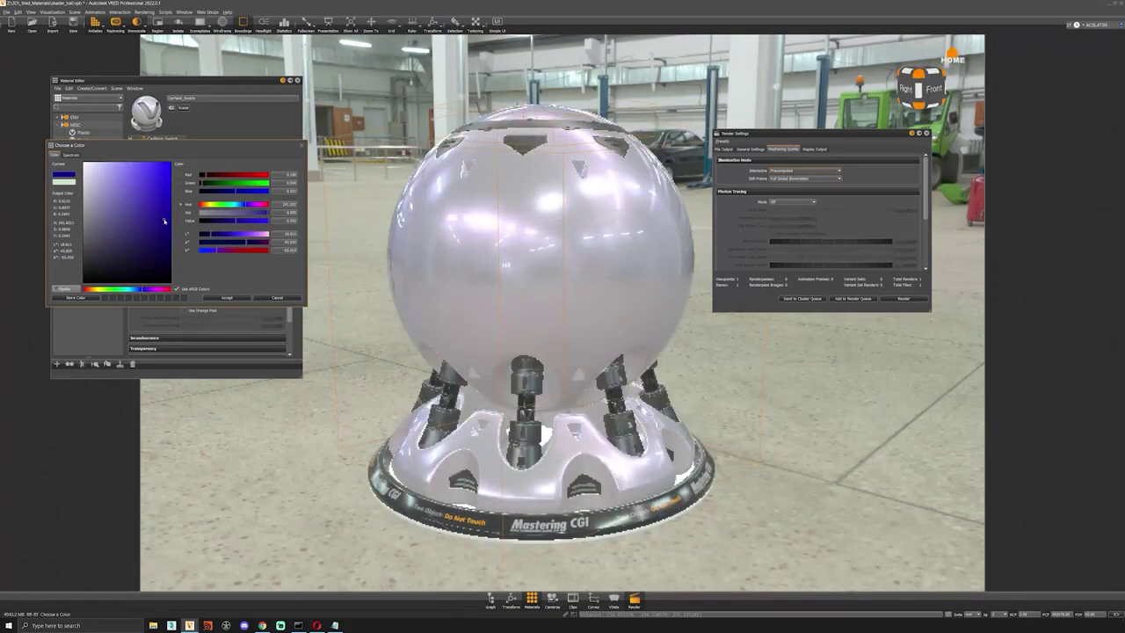
click(227, 298)
click(271, 234)
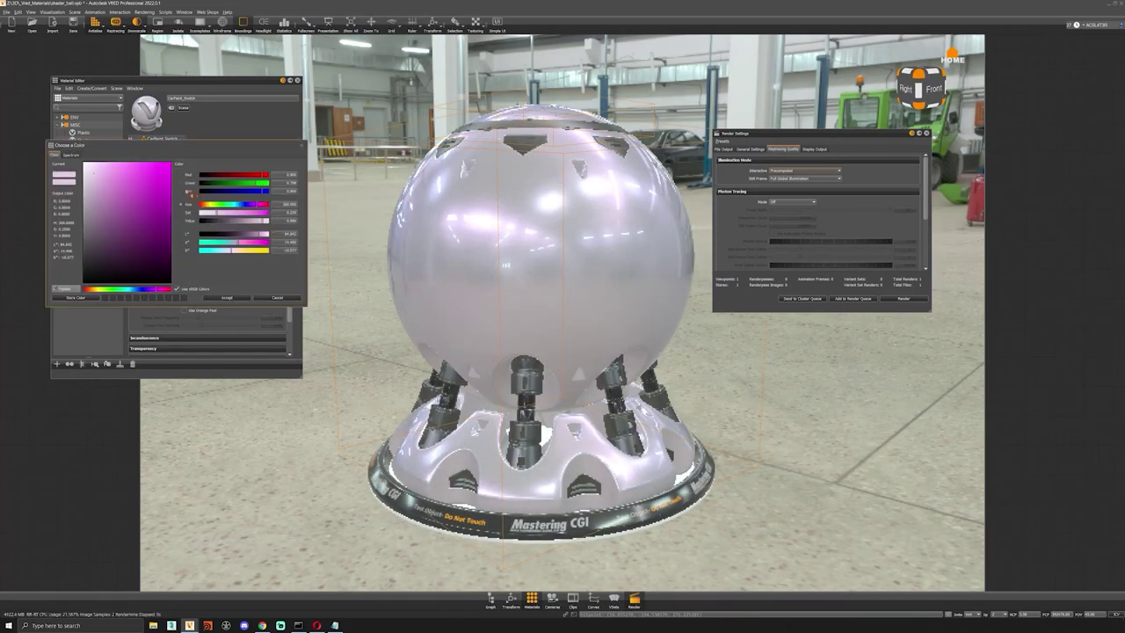
click(109, 289)
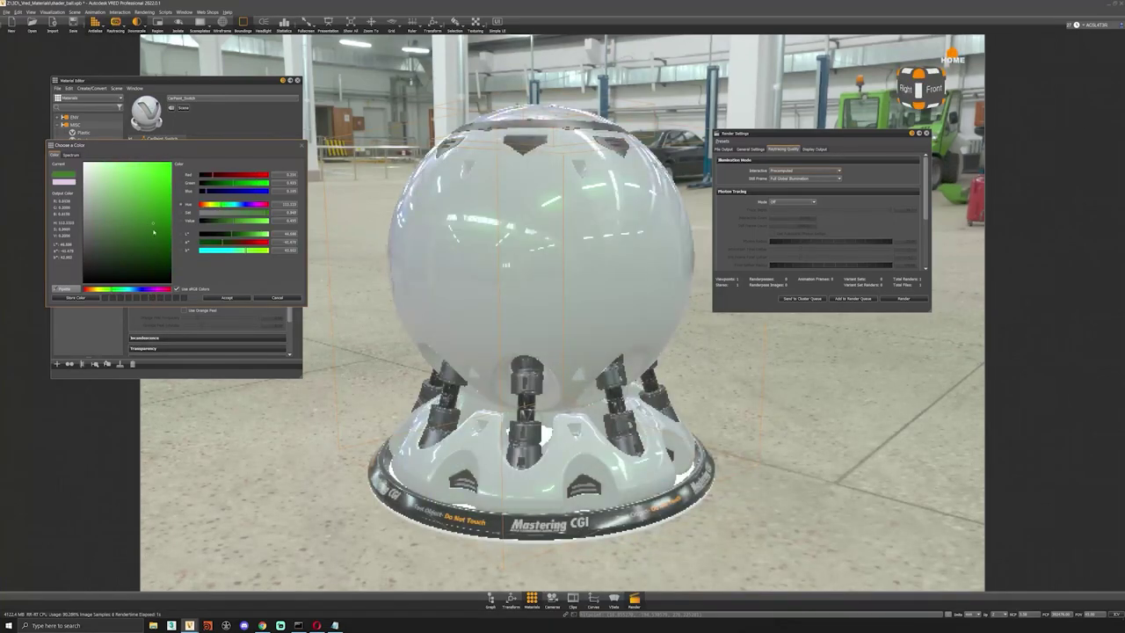
click(226, 297)
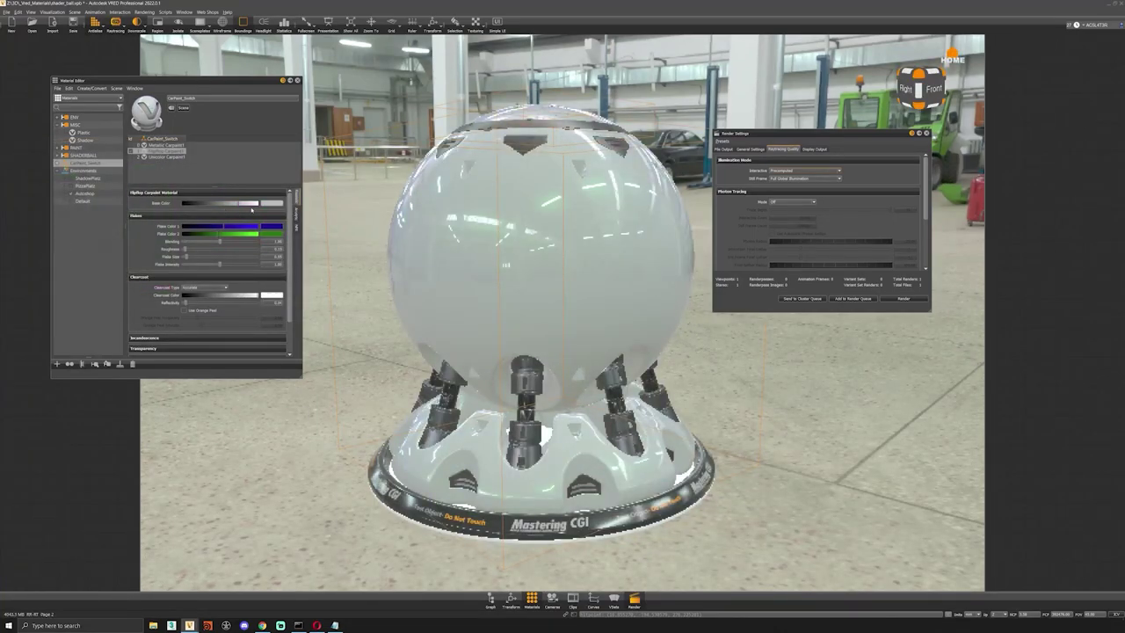
- Try a dark red base color for the flipflop paint and settle on a dark blue
click(270, 203)
click(153, 242)
drag(153, 243, 149, 232)
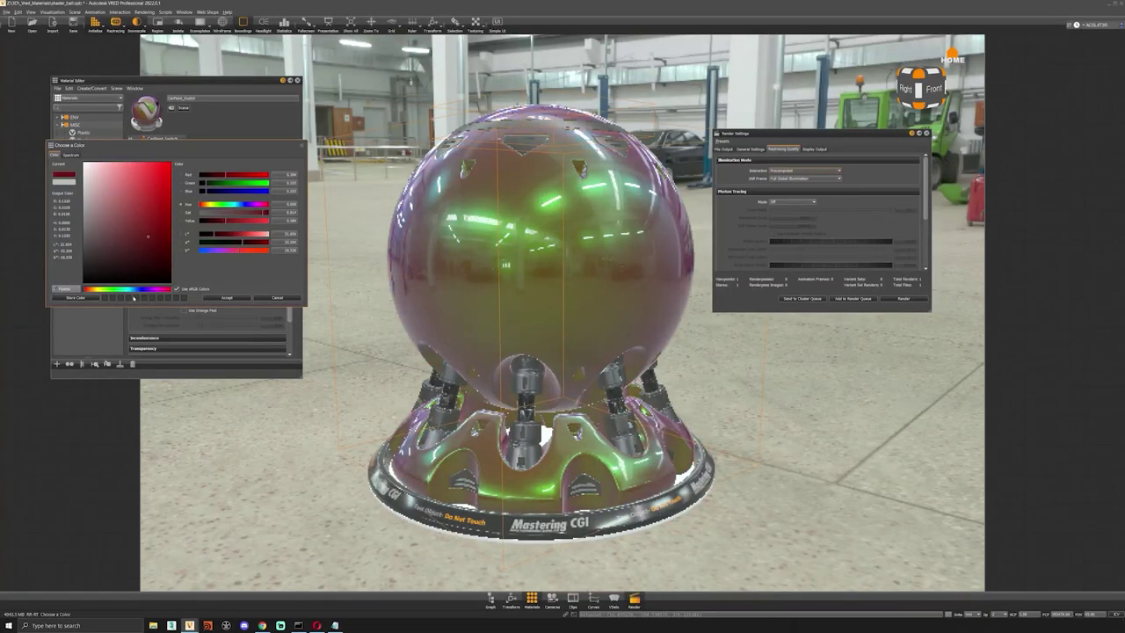
click(143, 290)
click(148, 251)
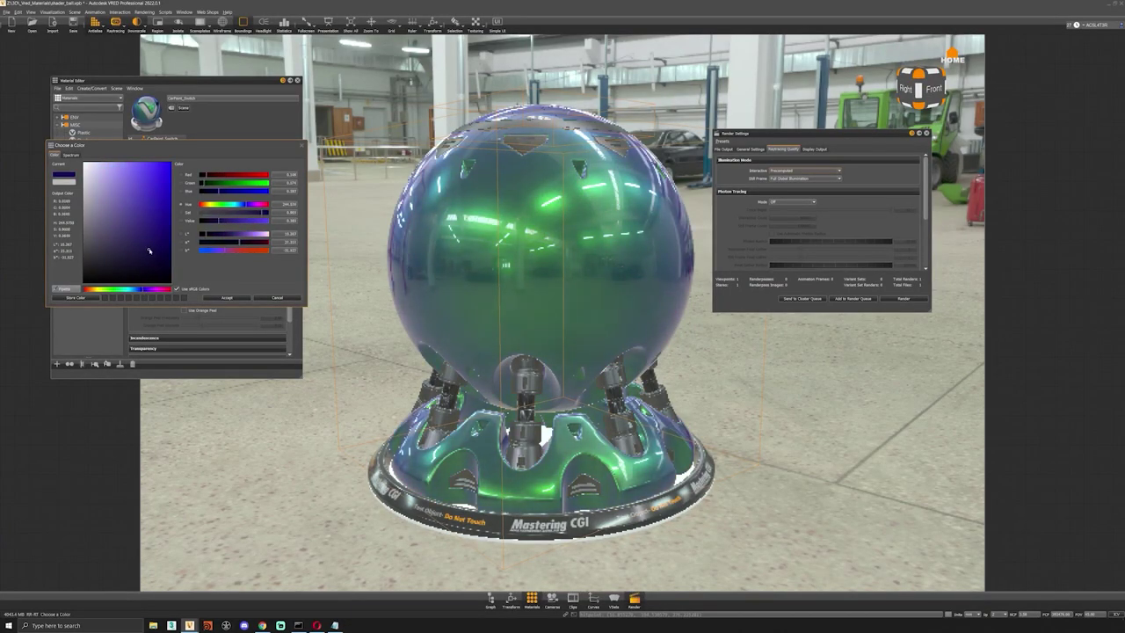
click(220, 299)
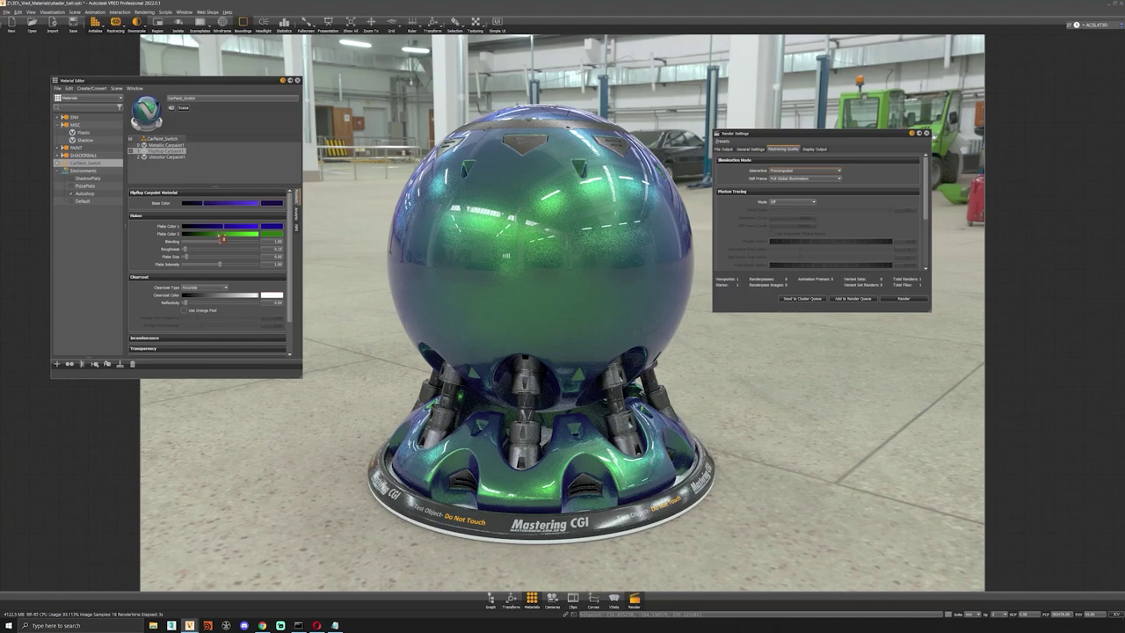
- Set the flipflop paint's Flake Color 2 to a saturated red and reduce its flake intensity to nearly zero
mouse_move(224, 239)
mouse_down()
mouse_move(259, 237)
mouse_move(160, 235)
mouse_move(226, 236)
mouse_up()
click(270, 235)
drag(155, 218, 167, 193)
click(239, 300)
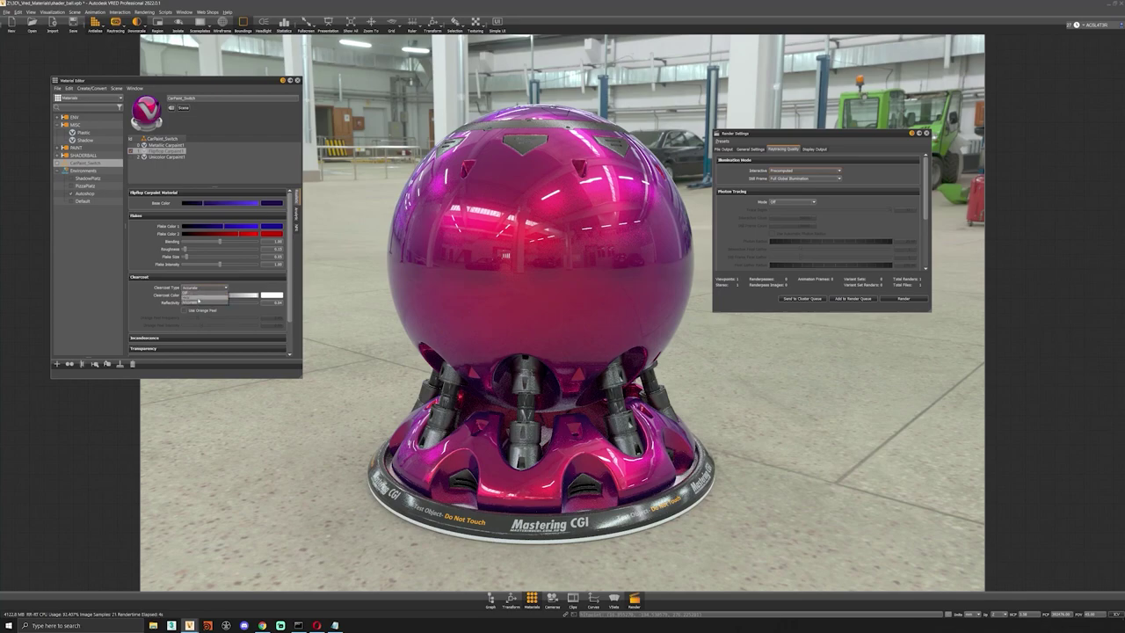
click(219, 266)
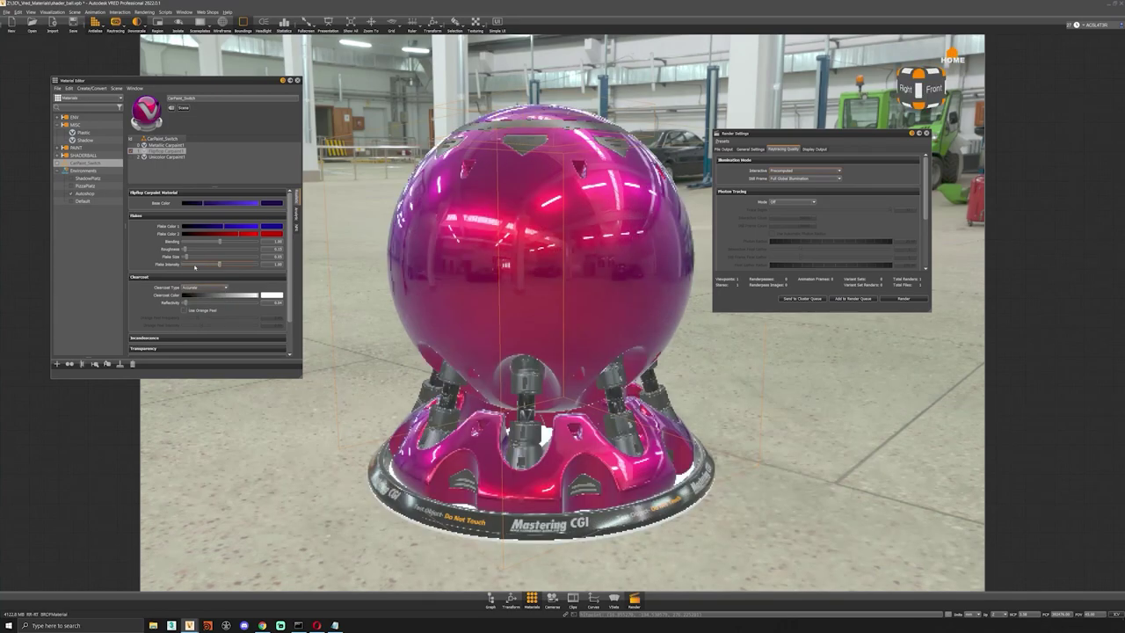
drag(219, 263, 183, 265)
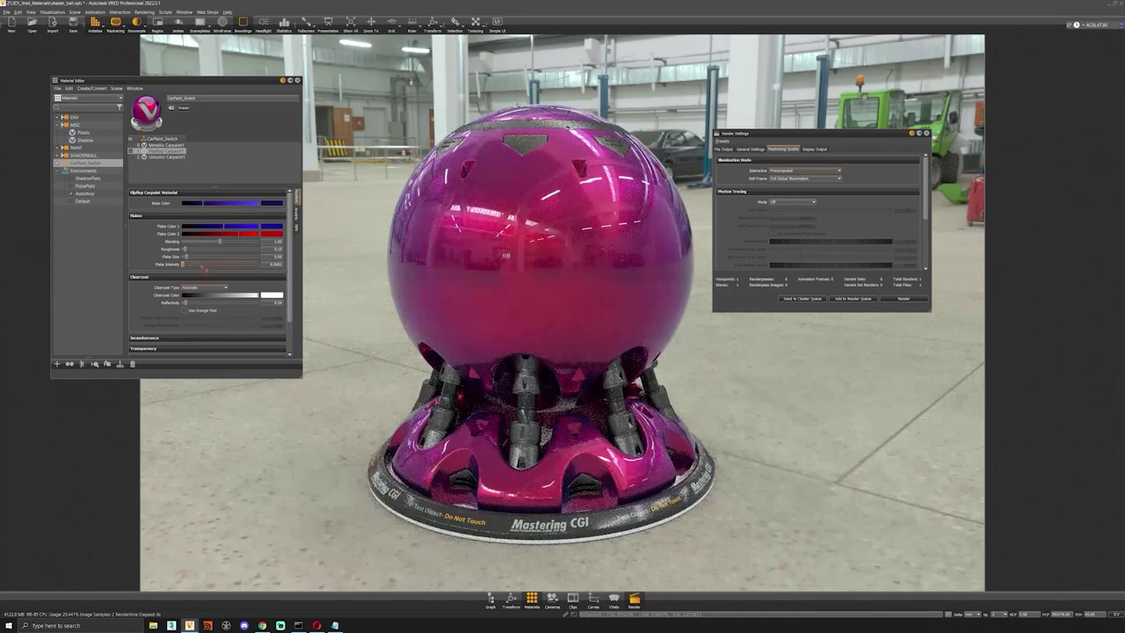
- View the flipflop ball from farther away in the PizzaPlatz environment and activate the ShadowPlatz environment
alt+right_drag(564, 318, 547, 285)
alt+drag(563, 286, 657, 286)
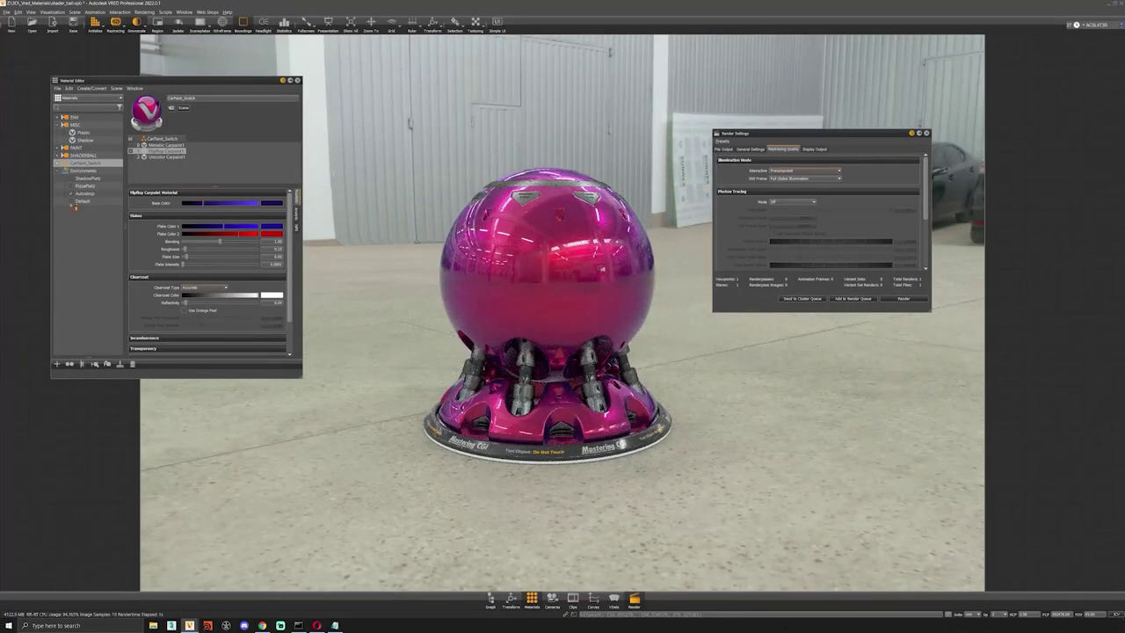
click(71, 187)
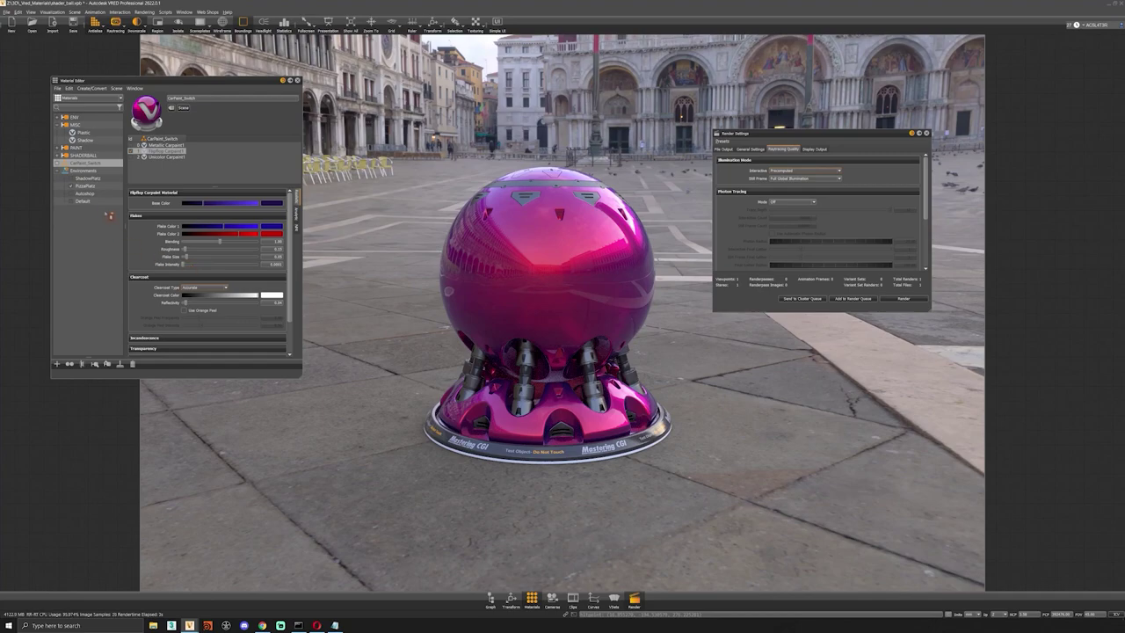
double_click(73, 180)
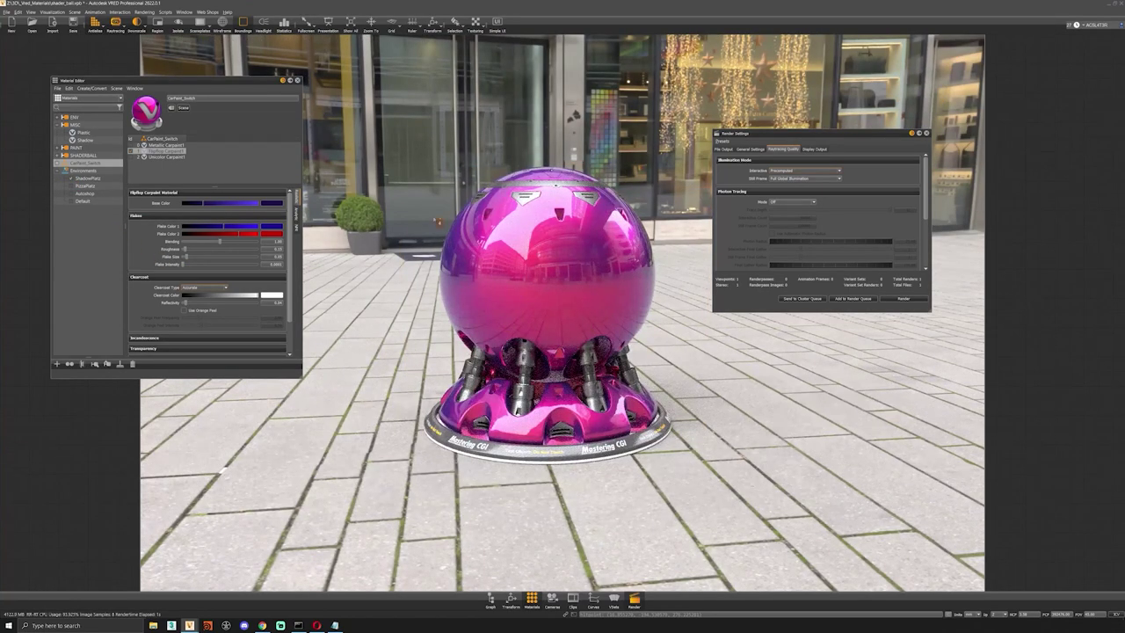
double_click(278, 241)
key(Return)
click(268, 233)
click(119, 198)
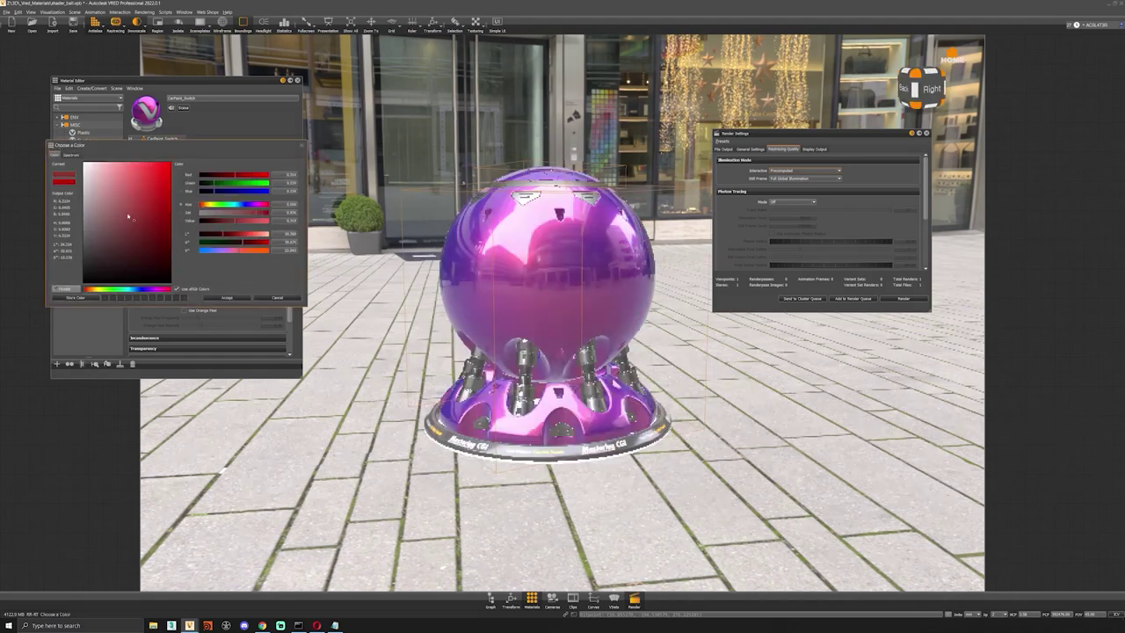
click(281, 298)
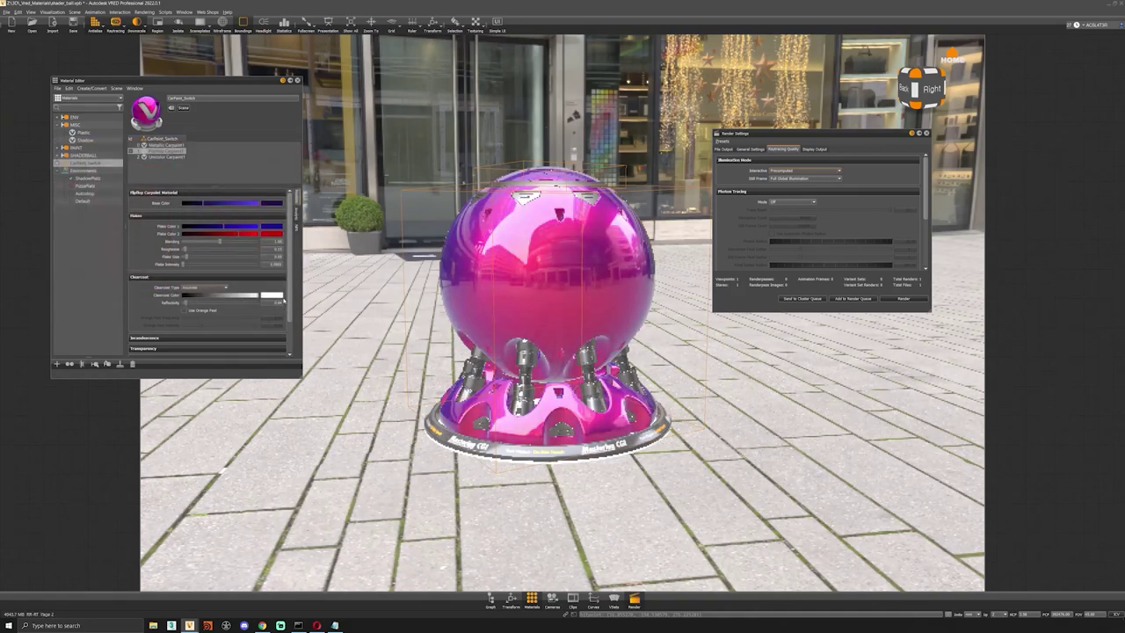
click(288, 303)
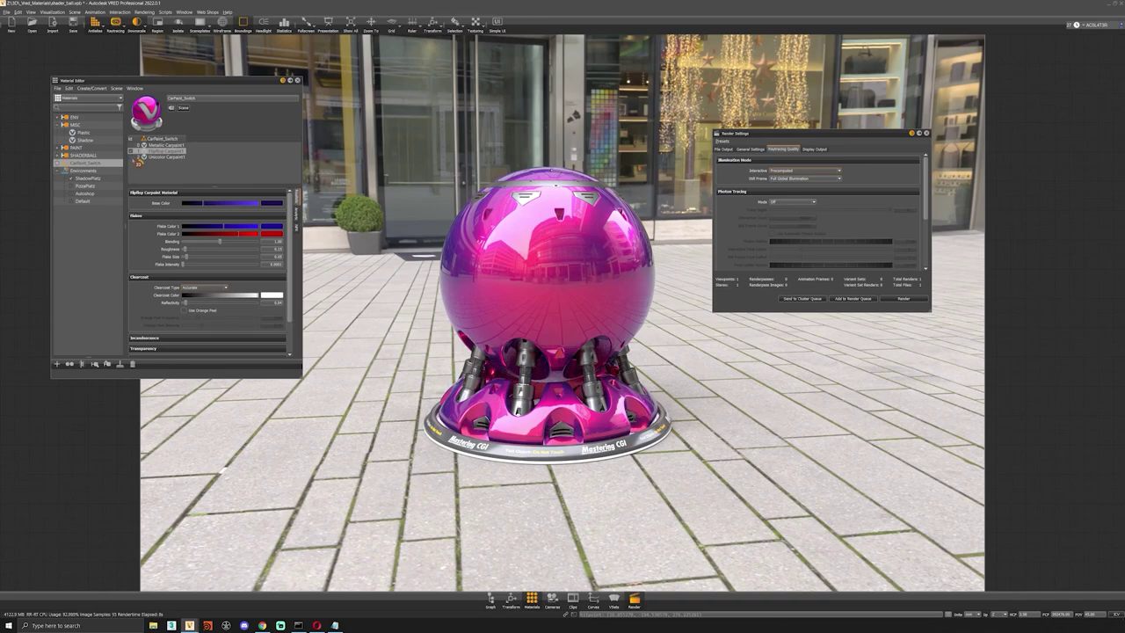
- Try a muted red for the flipflop paint's Flake Color 2 and a darker, less saturated blue for Flake Color 1
click(274, 235)
click(126, 217)
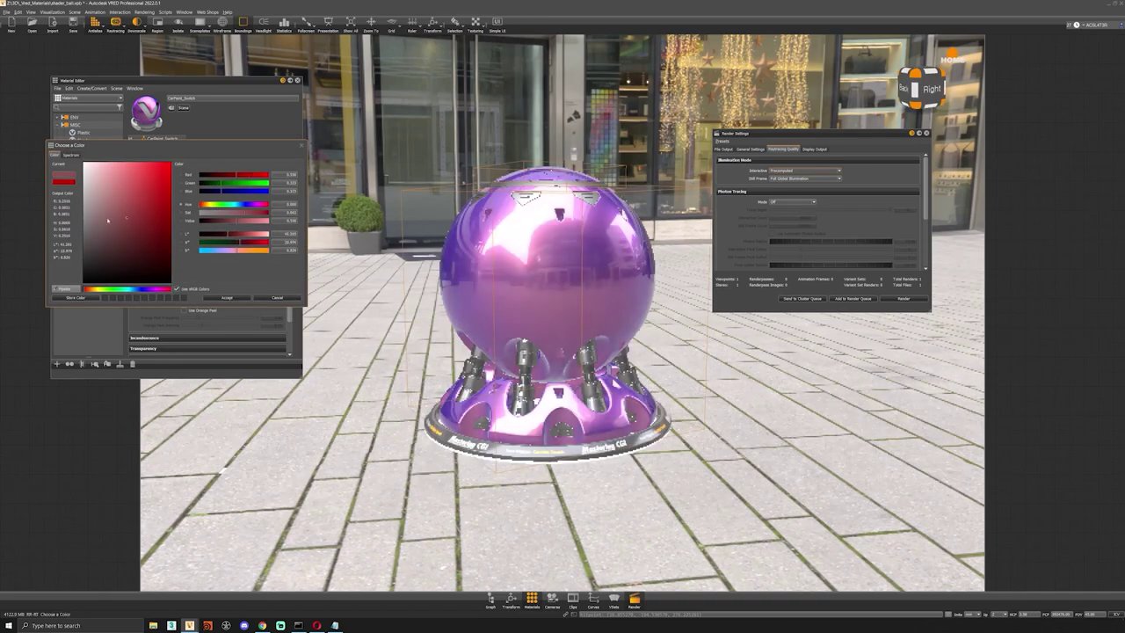
click(227, 298)
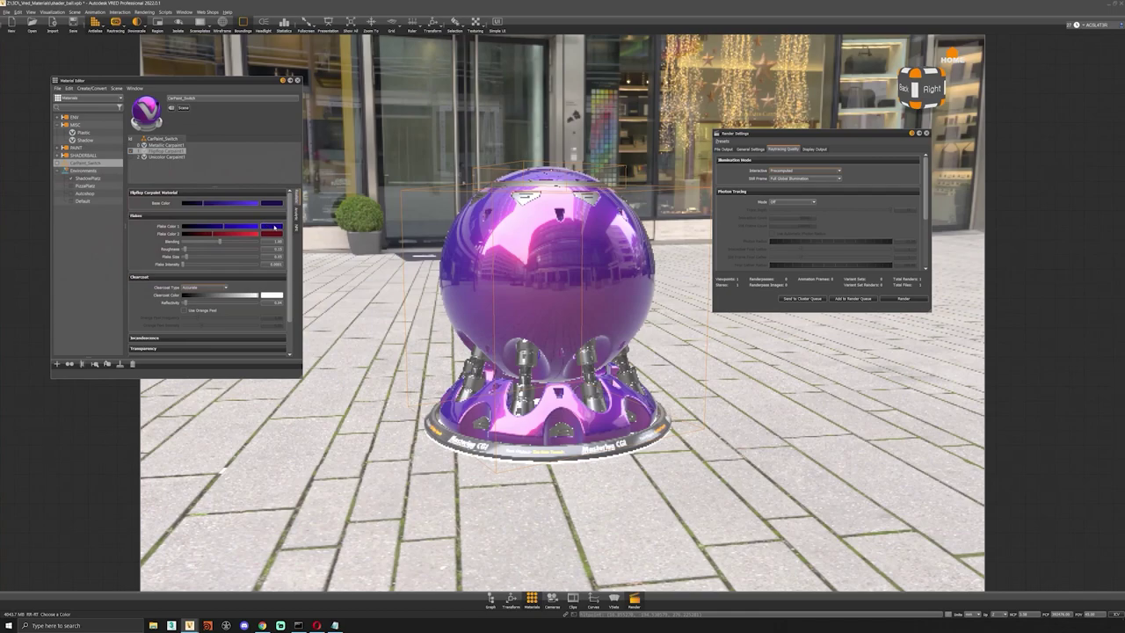
click(274, 227)
drag(161, 215, 121, 259)
click(248, 296)
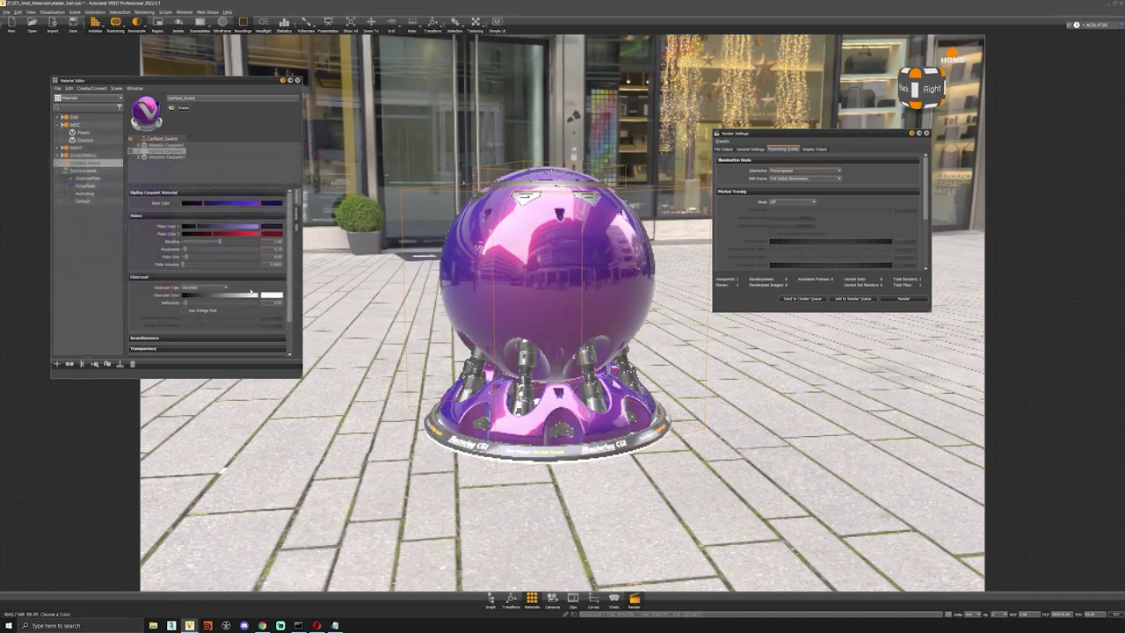
- Set the flipflop paint's Flake Color 2 to a strongly saturated, brighter red
click(273, 234)
click(164, 188)
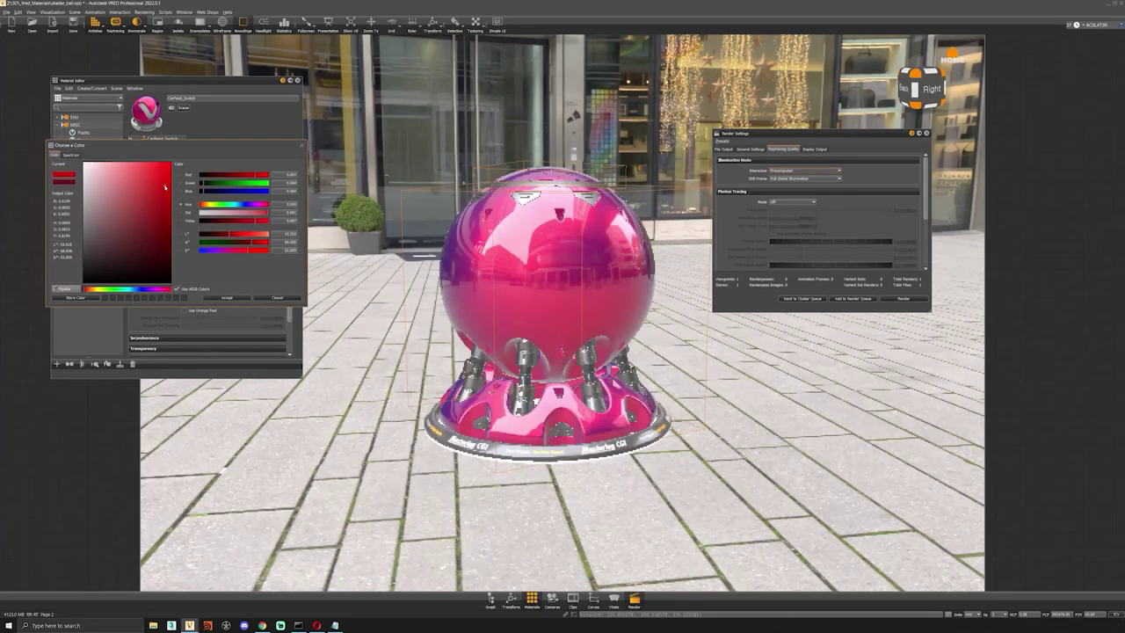
click(227, 298)
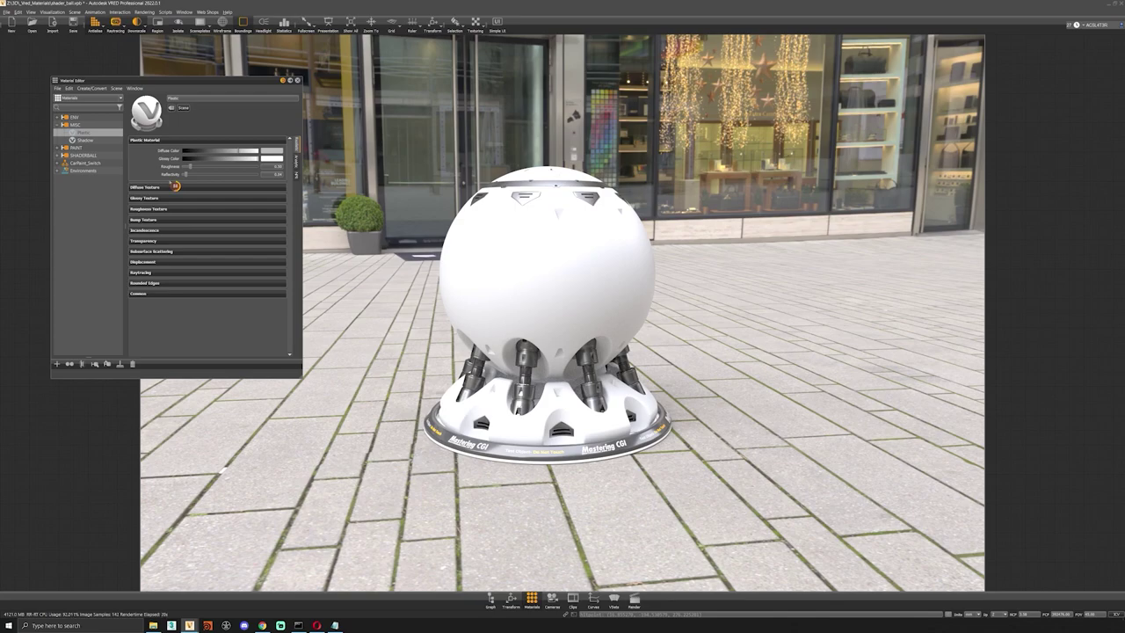
- Change the Plastic material's diffuse color to nearly black and examine it close up on the ball's upper part
right_drag(578, 236, 571, 290)
drag(575, 264, 547, 296)
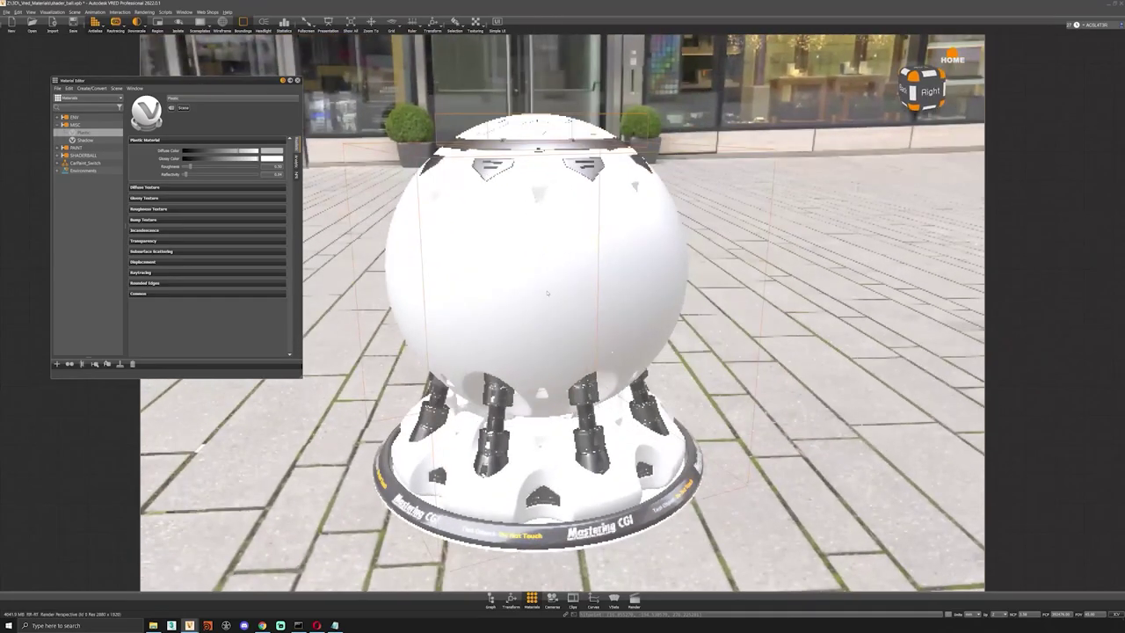
middle_drag(547, 295, 619, 325)
right_drag(620, 323, 619, 387)
middle_drag(558, 300, 598, 319)
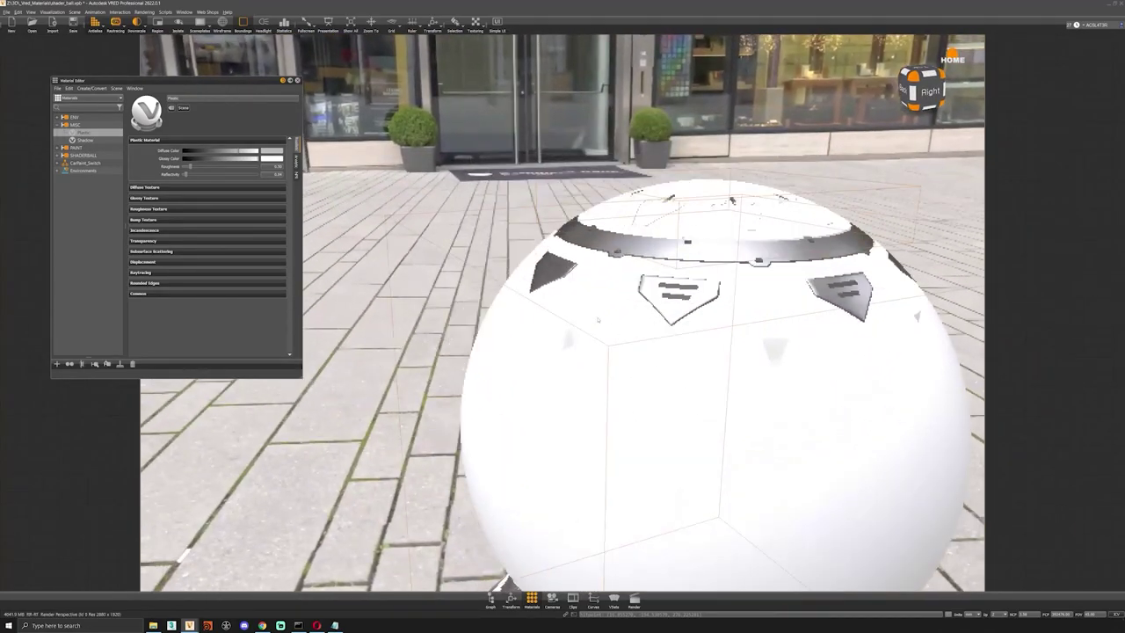
drag(597, 319, 587, 350)
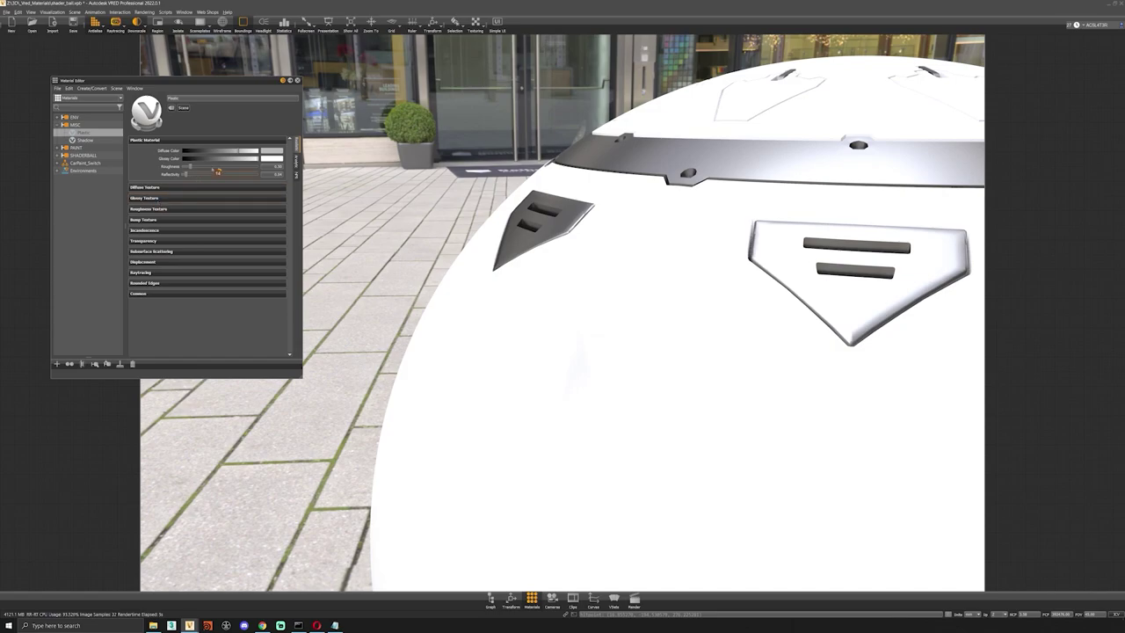
drag(648, 326, 576, 360)
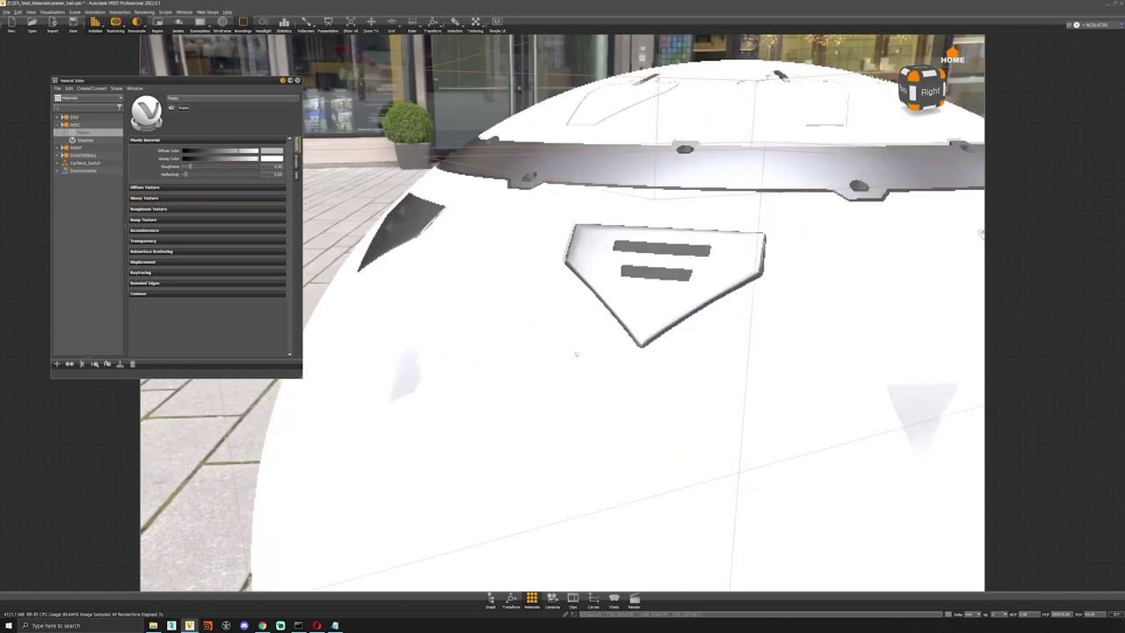
scroll(580, 369, up, 1)
click(184, 151)
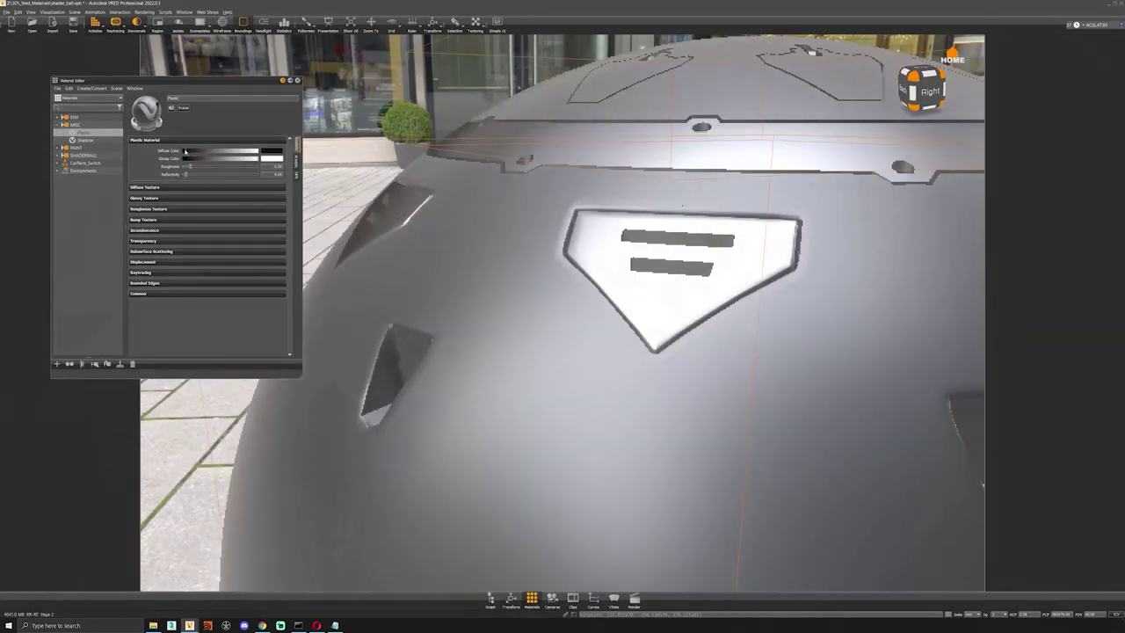
drag(186, 151, 189, 152)
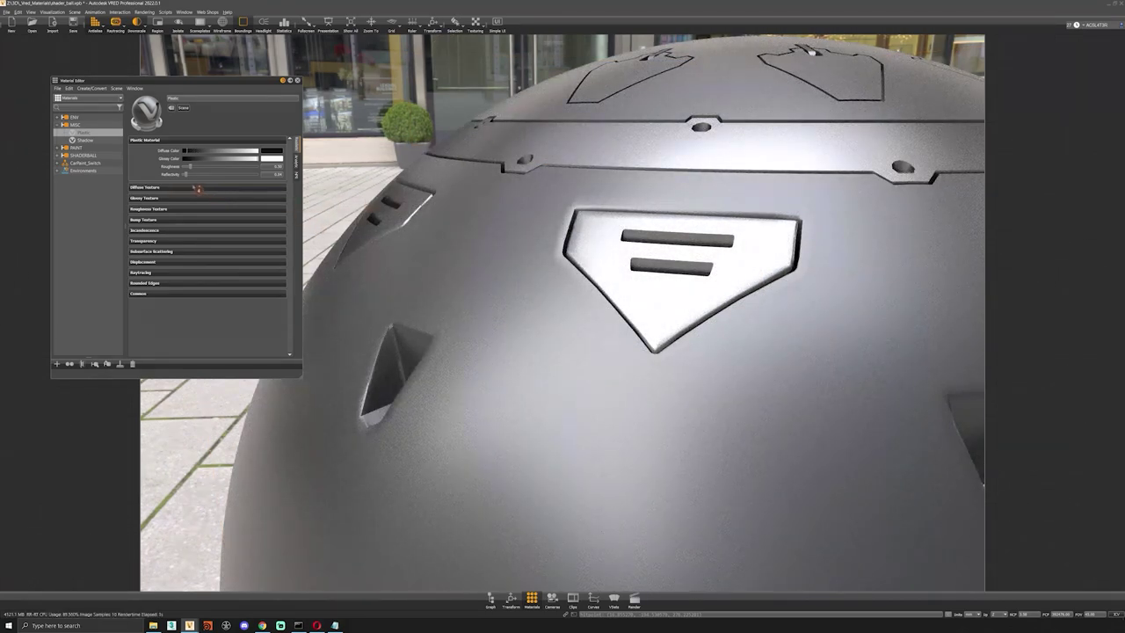
- Enable the built-in structure in the Plastic material's bump texture and set its bump intensity to 10
click(163, 188)
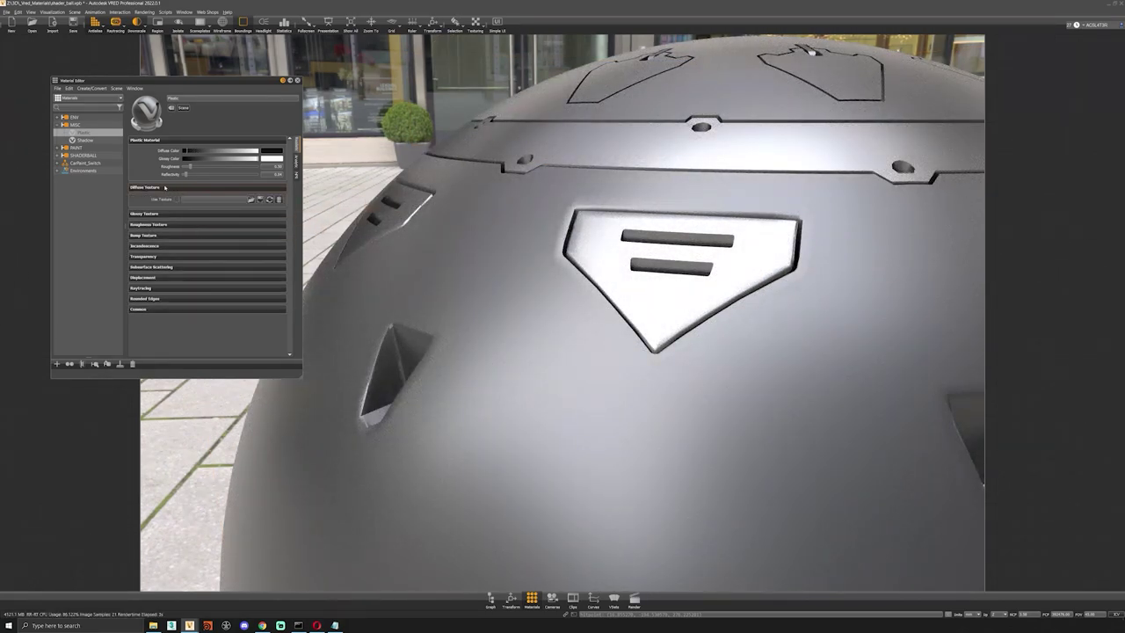
click(164, 213)
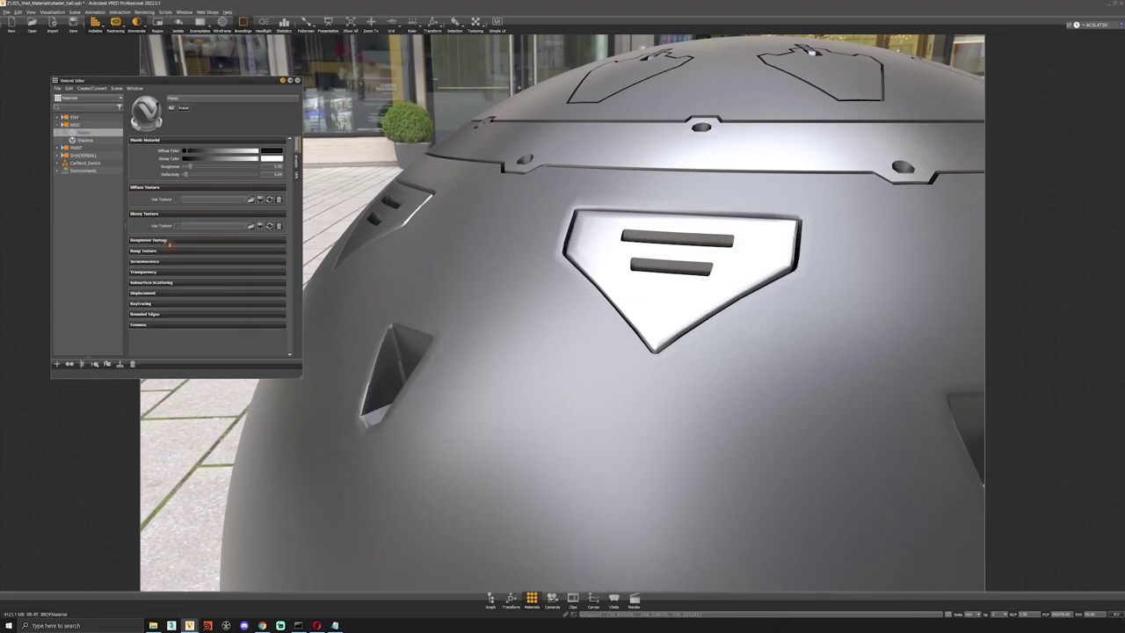
click(163, 250)
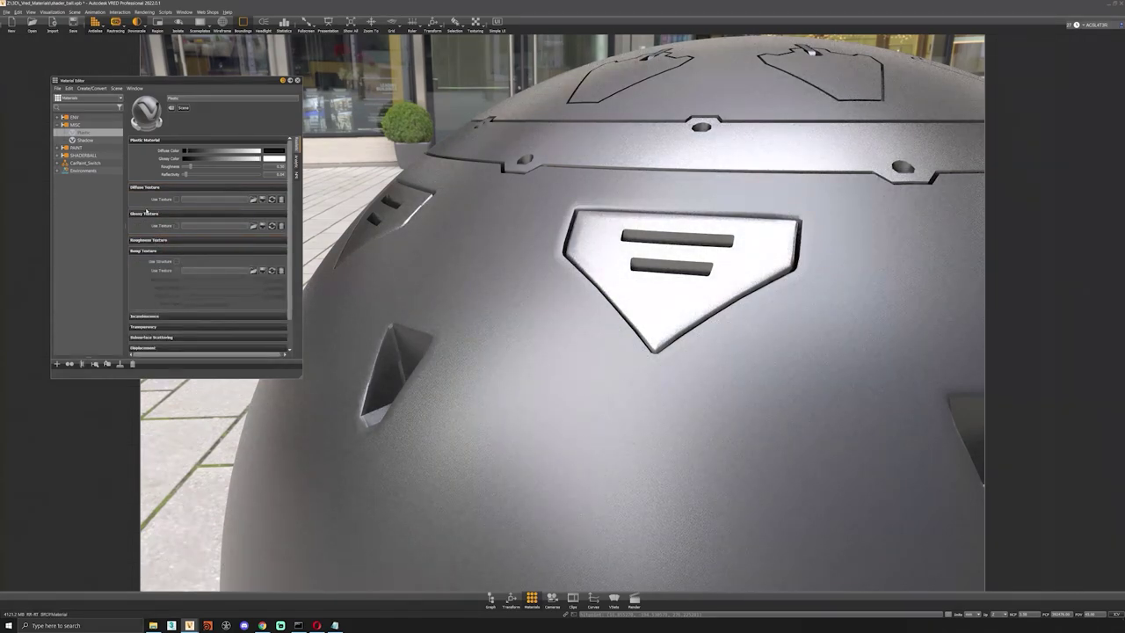
click(175, 262)
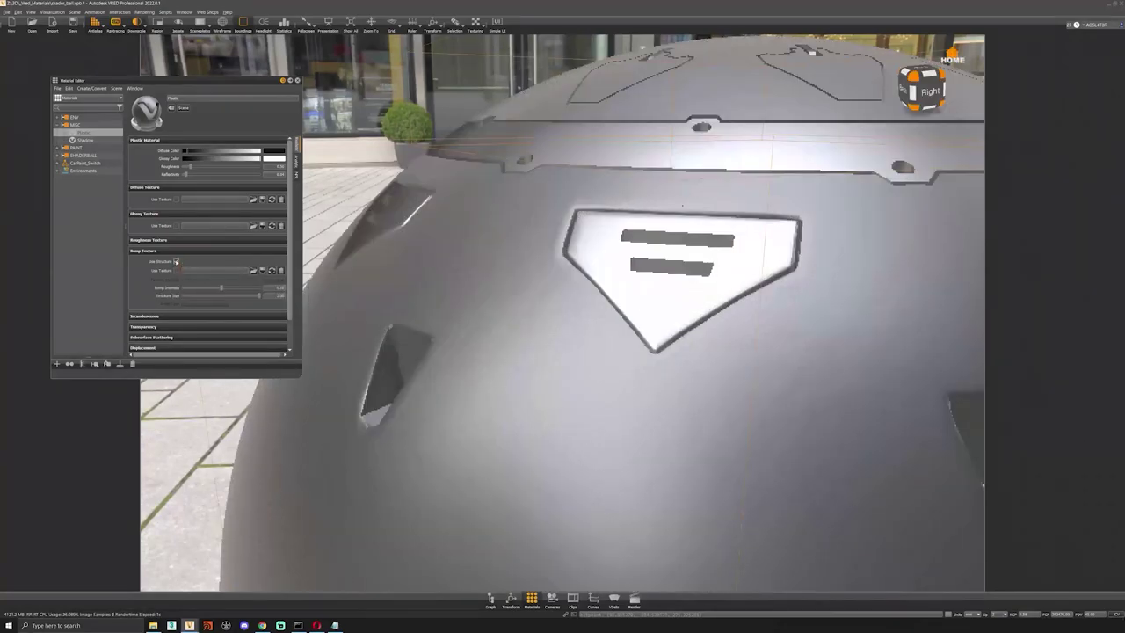
click(486, 306)
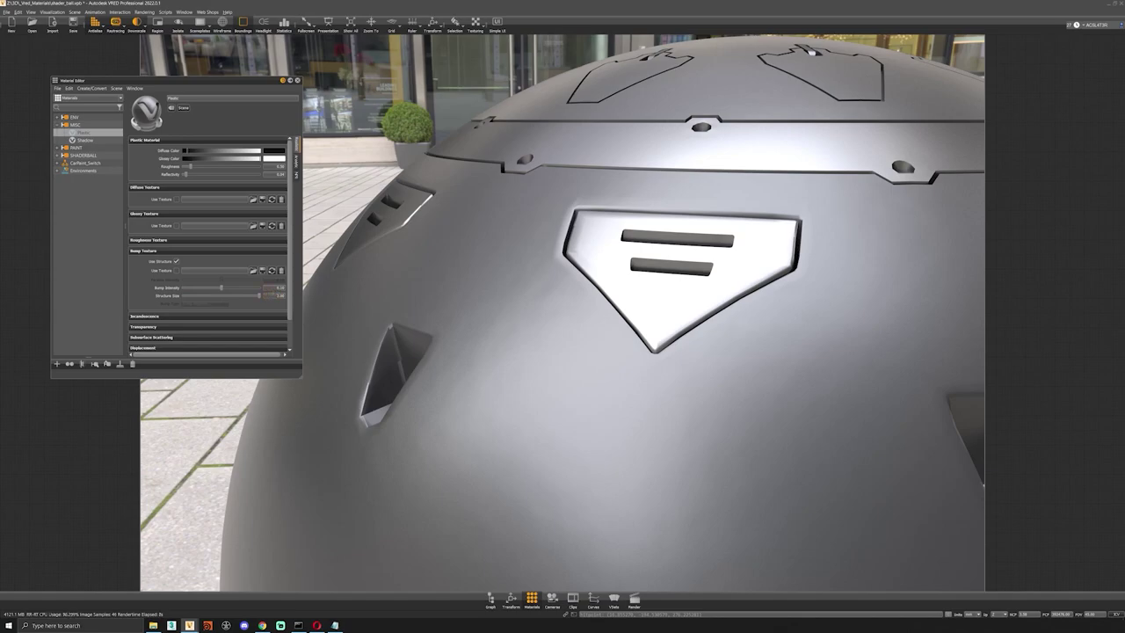
text(10)
key(Return)
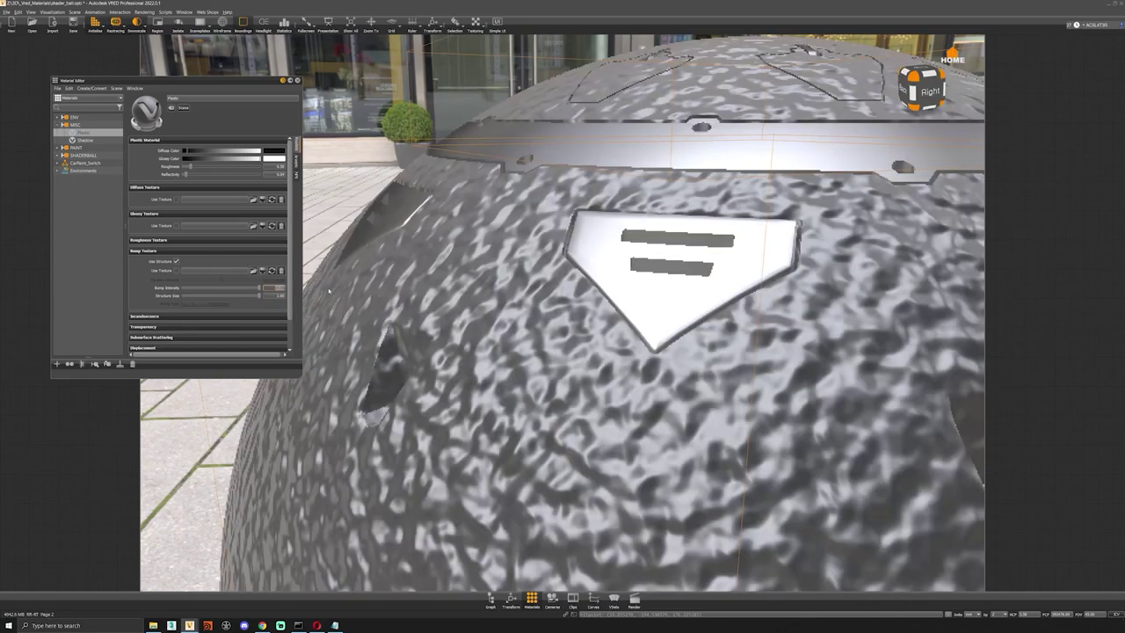
- Reduce the plastic's bump structure size until the surface has a fine grain
scroll(412, 340, down, 5)
middle_drag(545, 341, 487, 285)
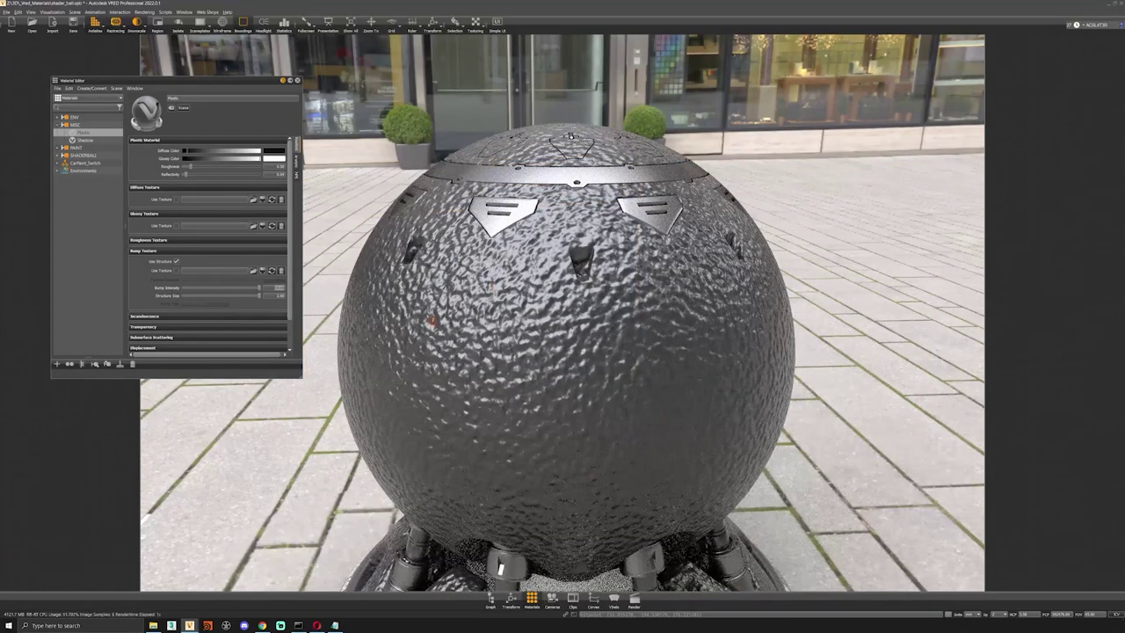
drag(444, 325, 563, 365)
scroll(562, 365, up, 6)
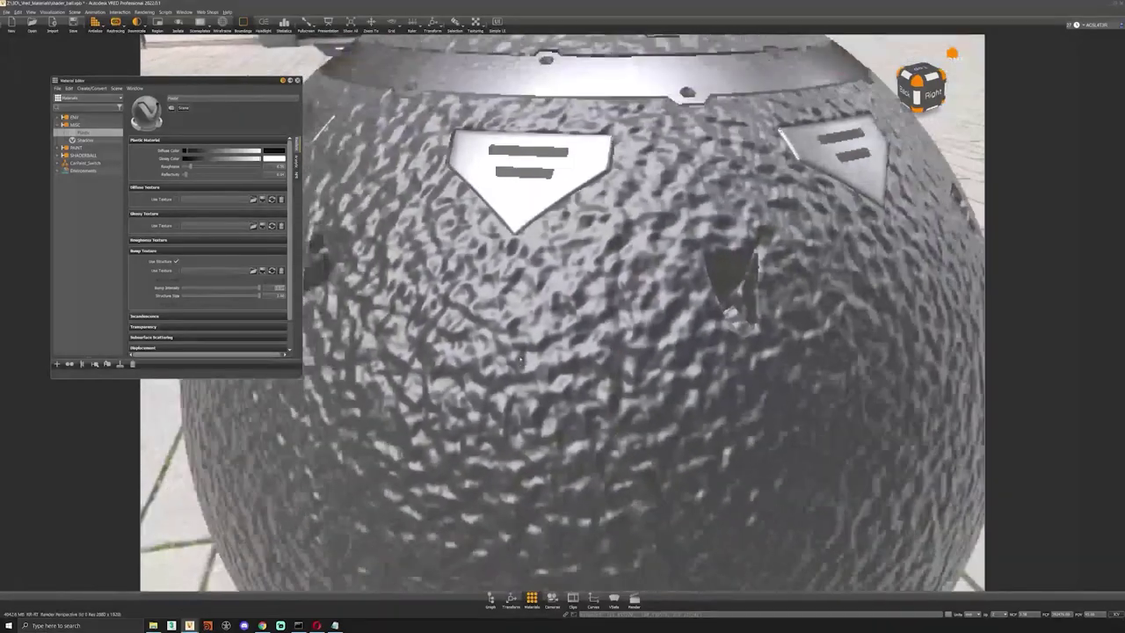
scroll(562, 365, down, 5)
key(Tab)
text(1)
key(Return)
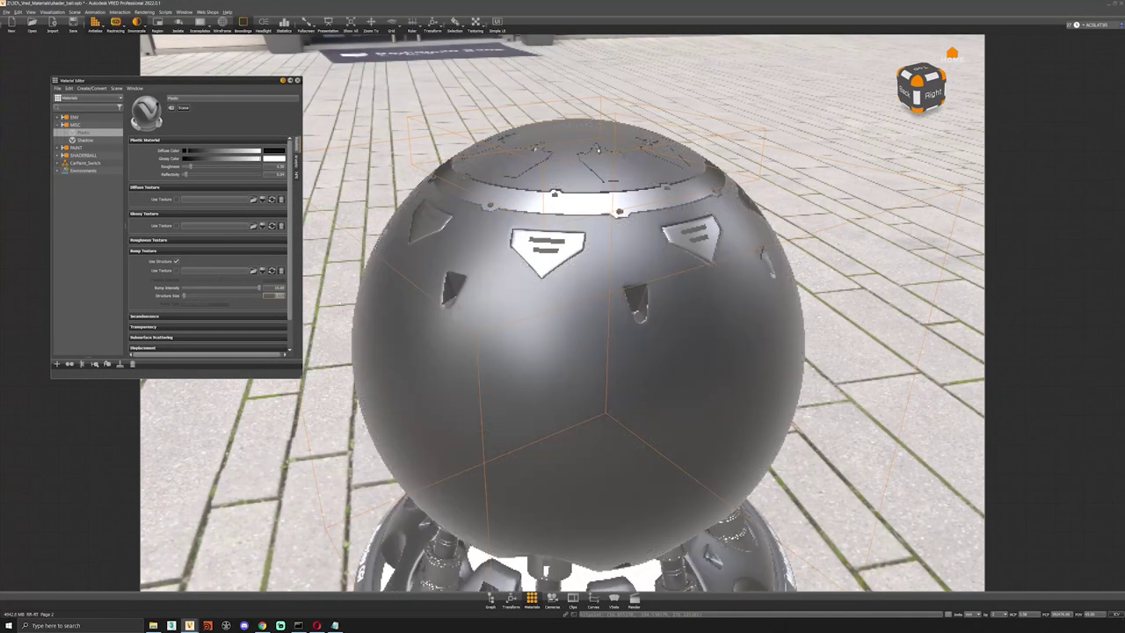
text(15)
key(Return)
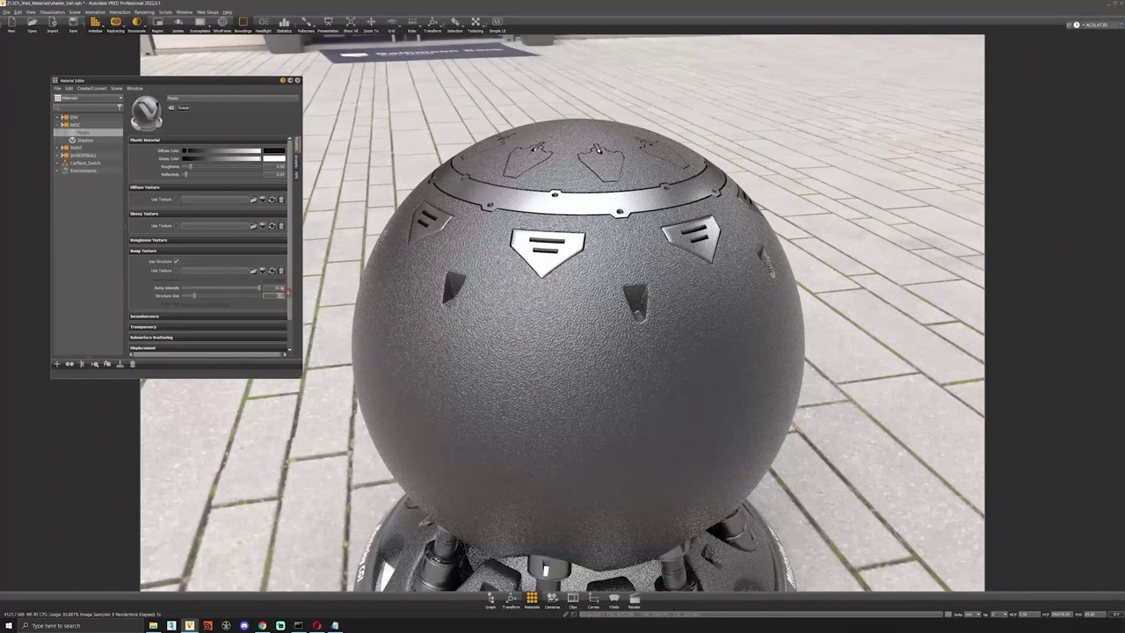
- Try a bump intensity of 1 for the plastic and settle on 2
drag(271, 288, 329, 300)
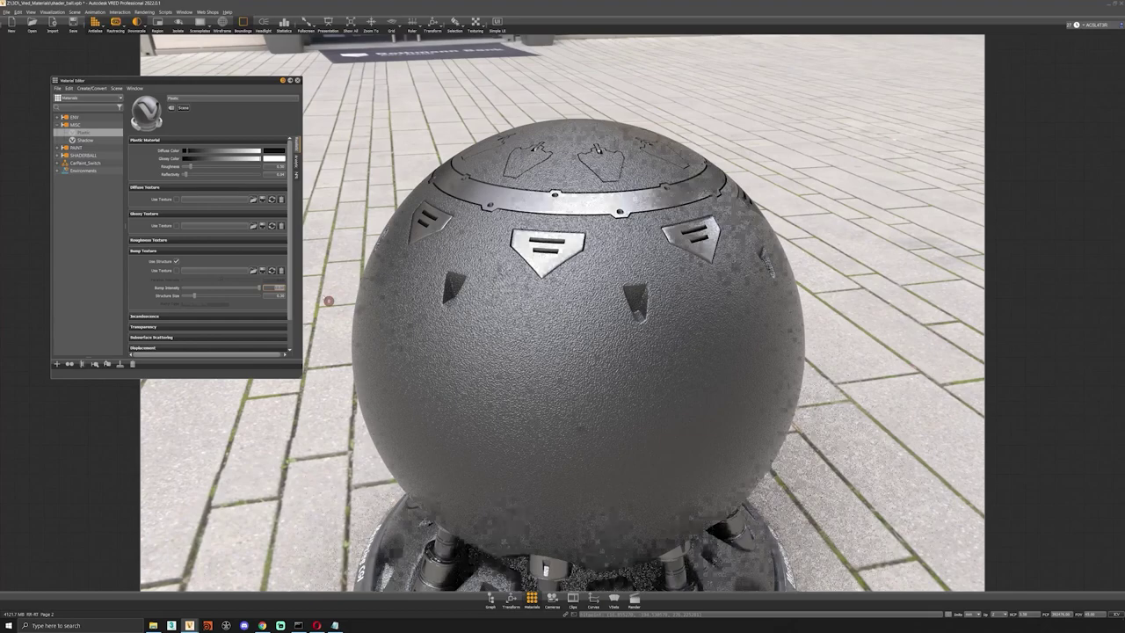
text(1)
key(Return)
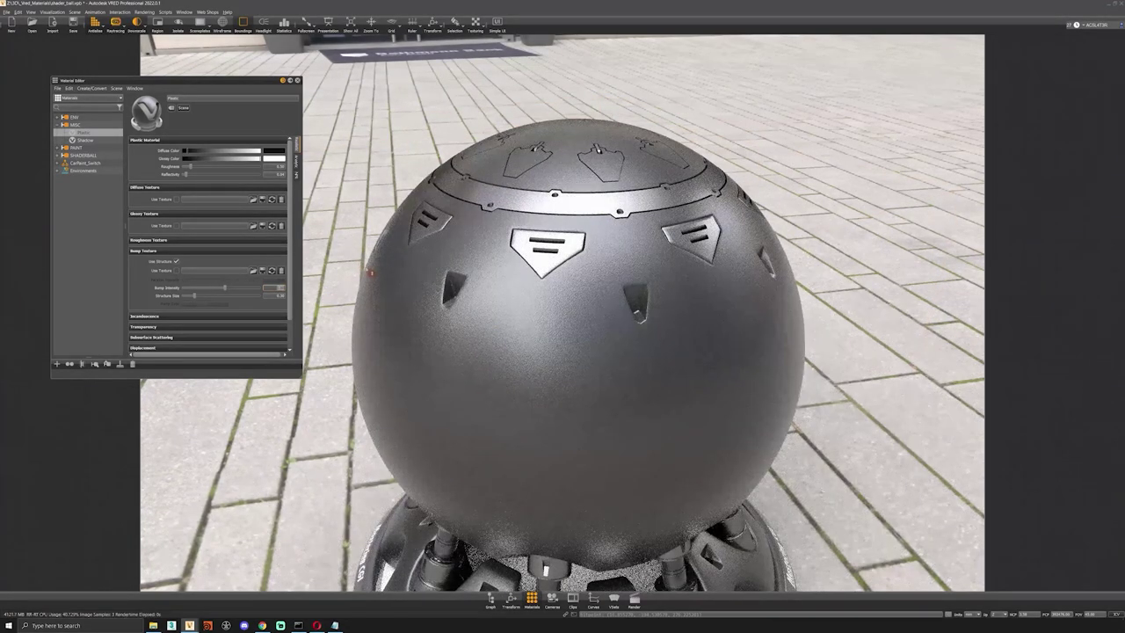
right_drag(640, 320, 483, 342)
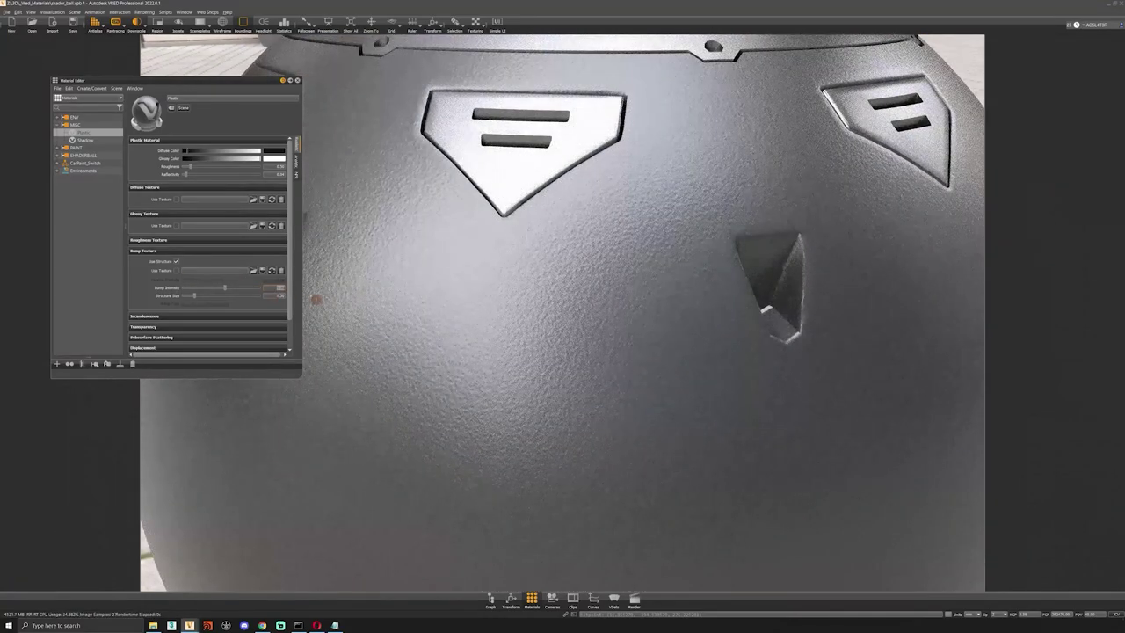
text(2)
key(Return)
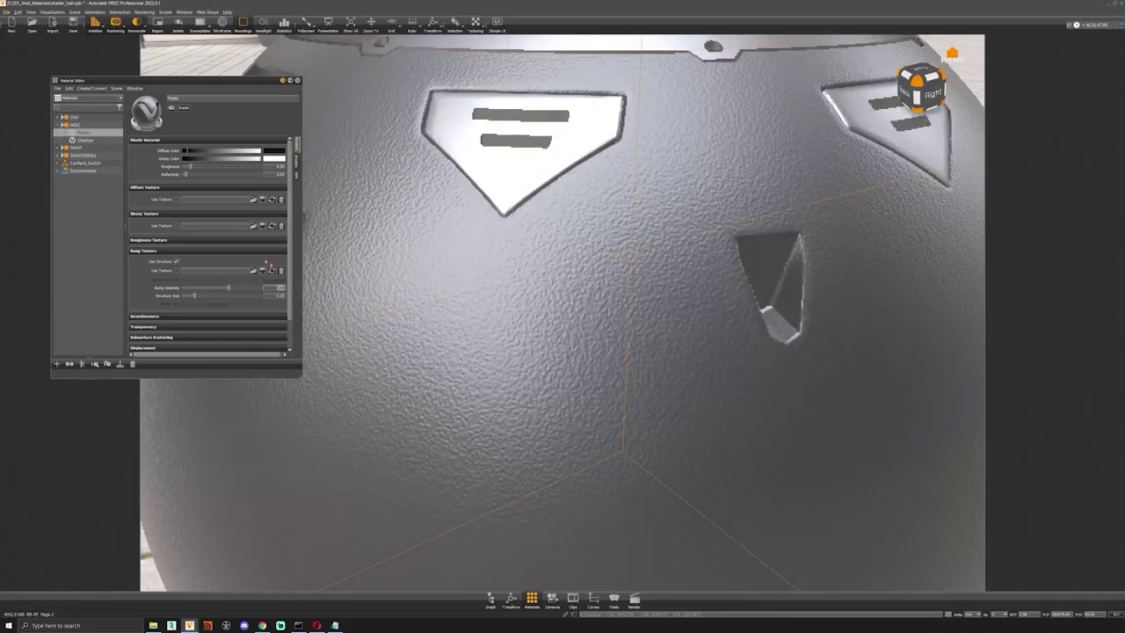
- Darken the plastic's glossy color and lower its roughness to nearly zero
drag(259, 159, 183, 172)
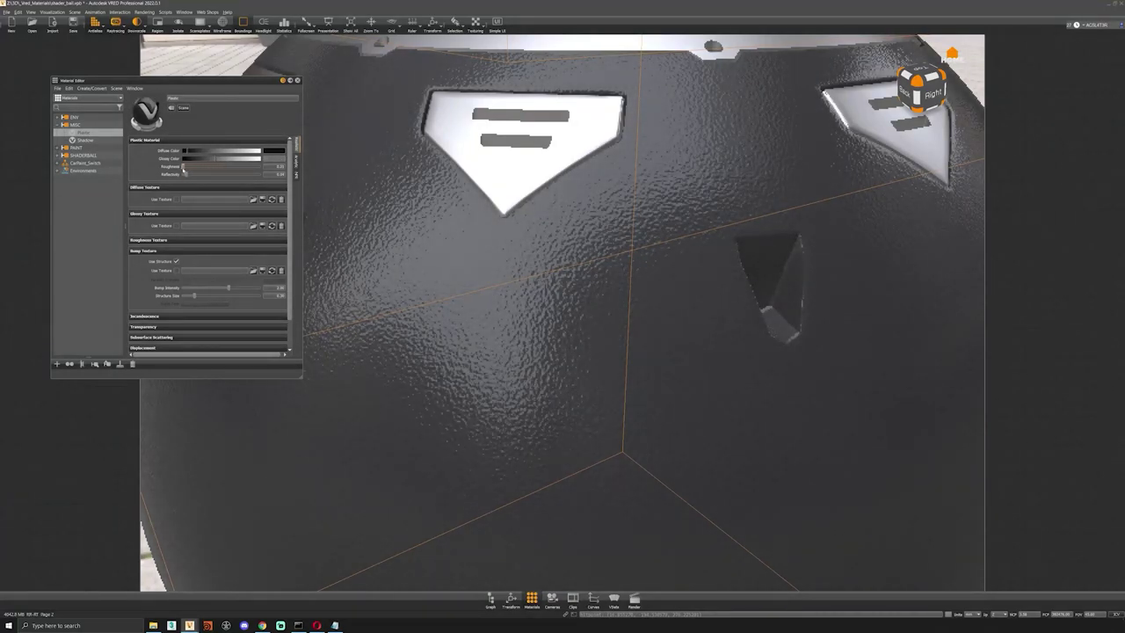
right_drag(537, 317, 518, 296)
drag(517, 296, 472, 291)
drag(185, 164, 183, 166)
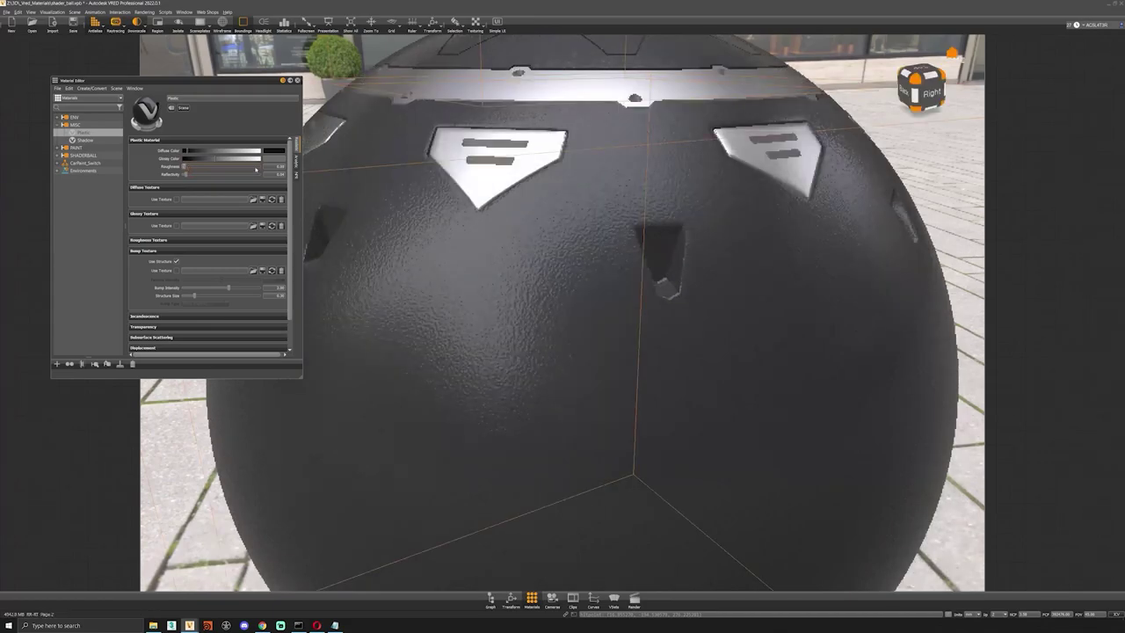
- Try roughness values of 2 and 0.5 on the plastic, settle on a lower one and view the whole ball
drag(333, 182, 352, 193)
text(2)
key(Return)
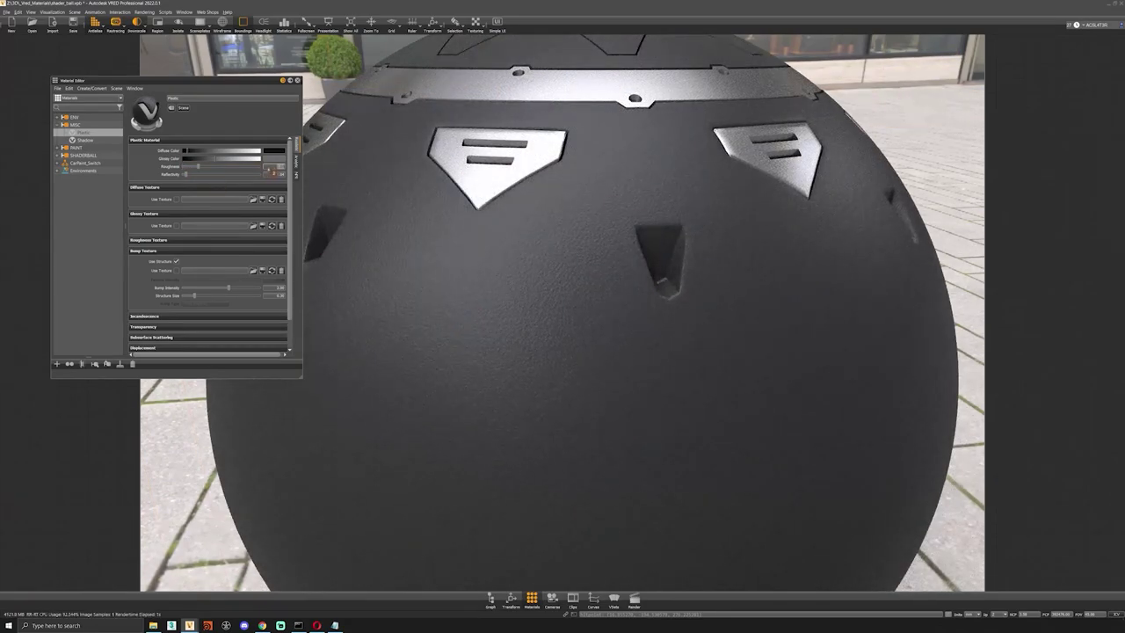
text(0.5)
key(Return)
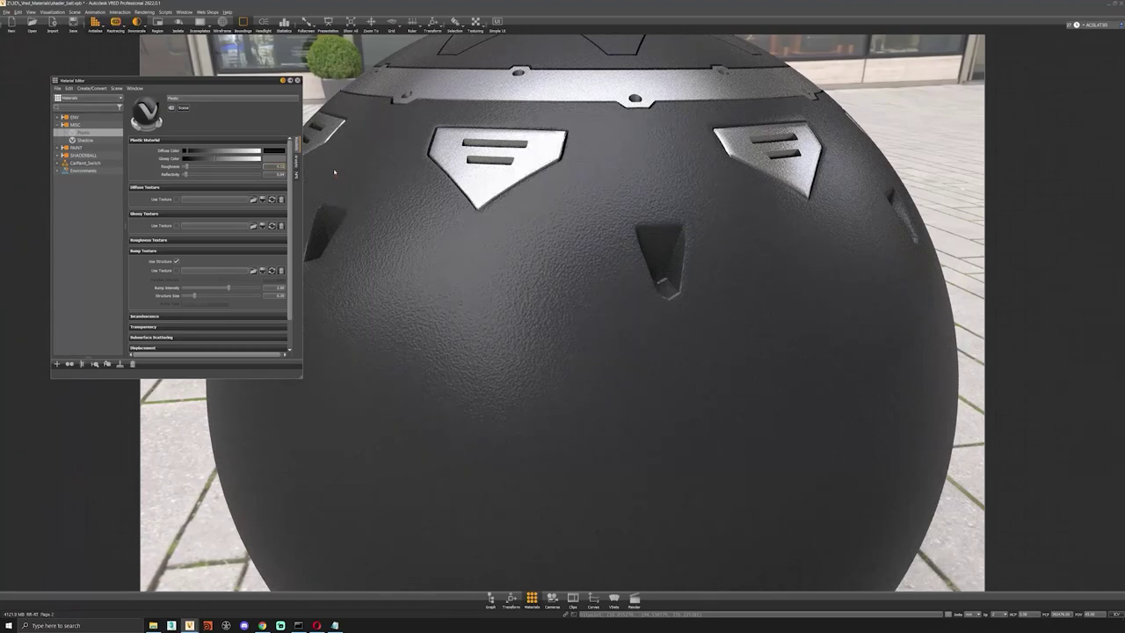
key(Return)
alt+right_drag(504, 318, 520, 374)
alt+drag(519, 375, 500, 296)
alt+right_drag(500, 296, 490, 301)
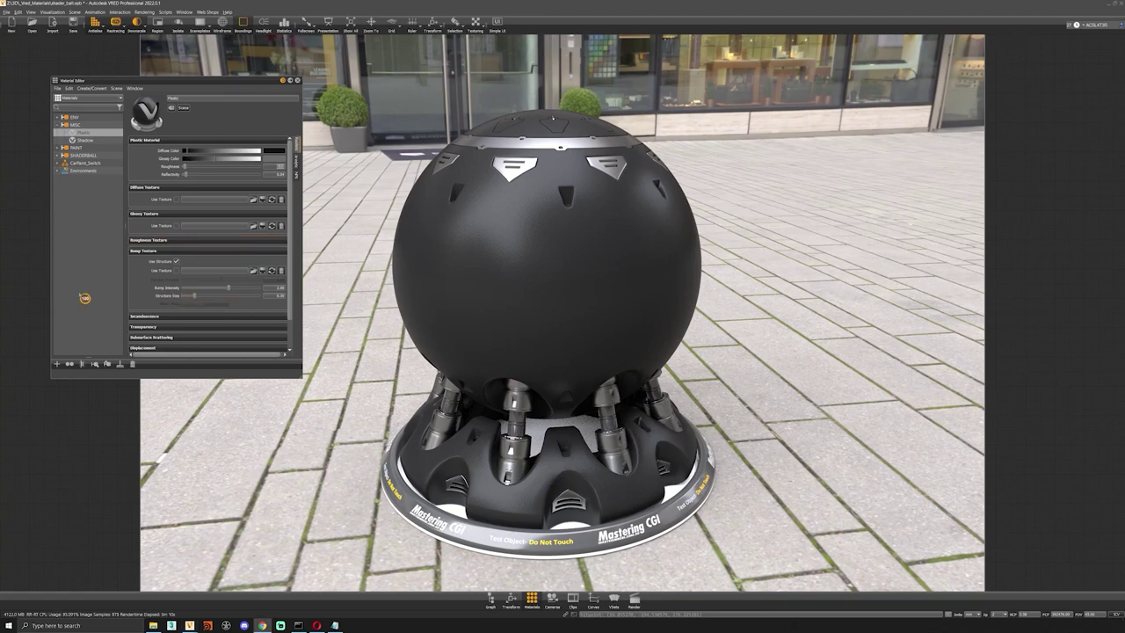
- Create a Carbon material and apply it to the shader ball in place of the plastic
click(58, 364)
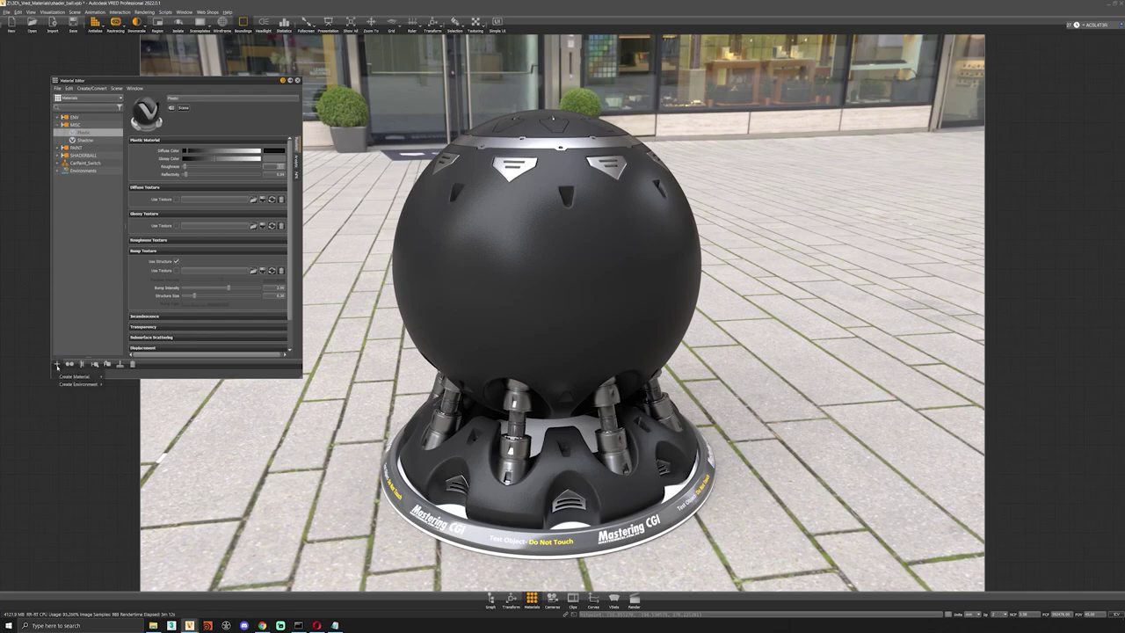
mouse_move(63, 376)
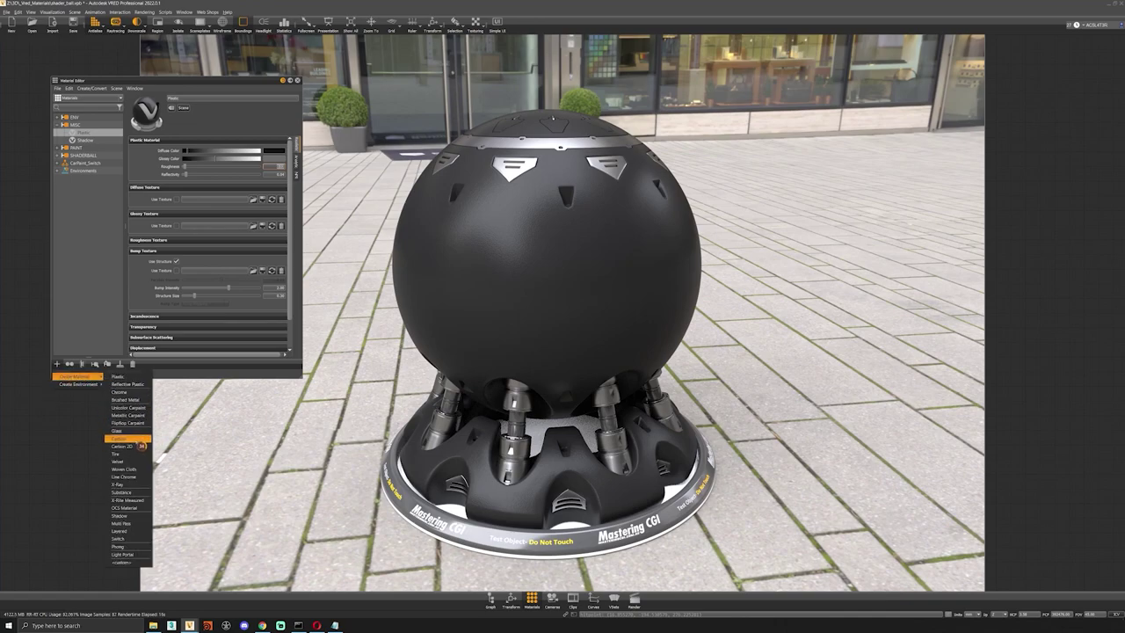
click(139, 439)
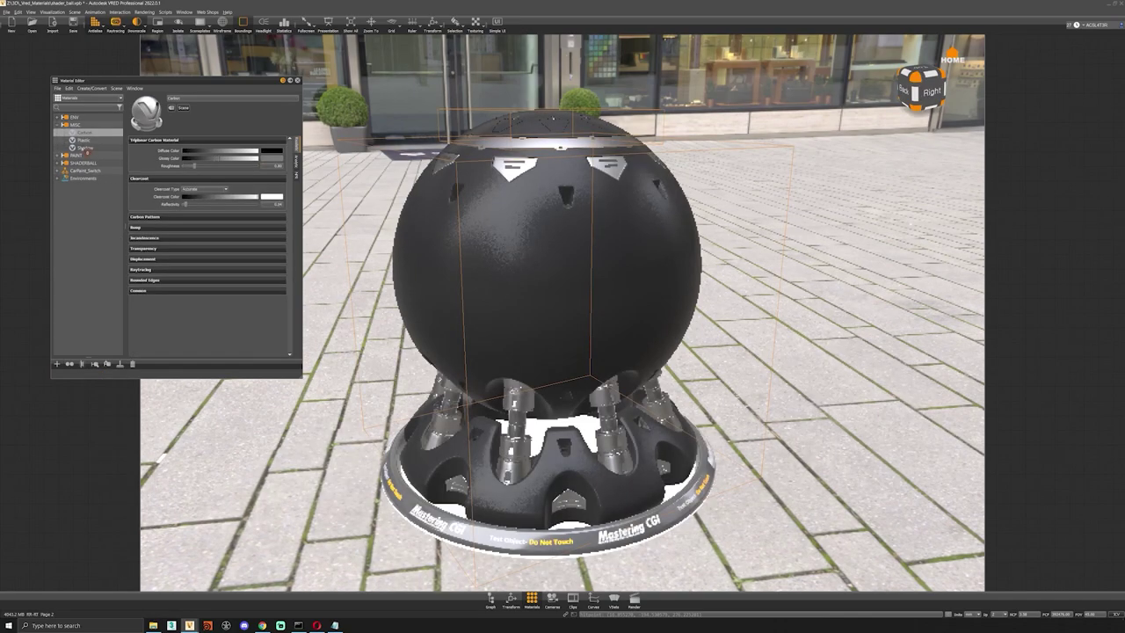
click(86, 140)
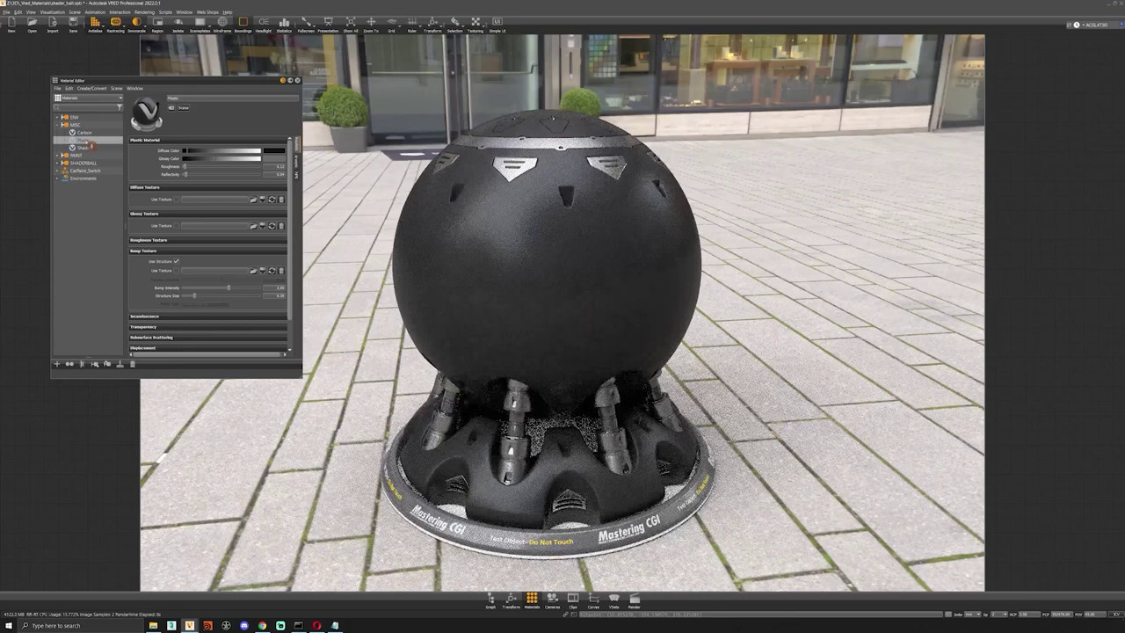
click(88, 133)
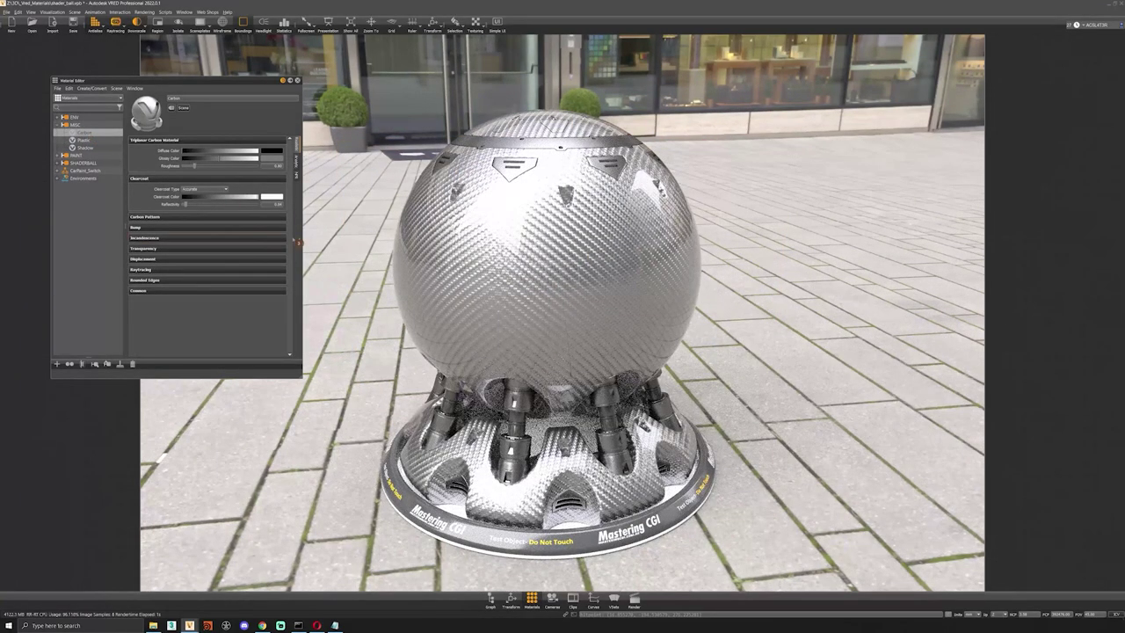
- Darken the Carbon material's glossy color to nearly black
mouse_move(570, 270)
mouse_down()
mouse_move(463, 300)
mouse_move(536, 274)
mouse_move(571, 279)
mouse_up()
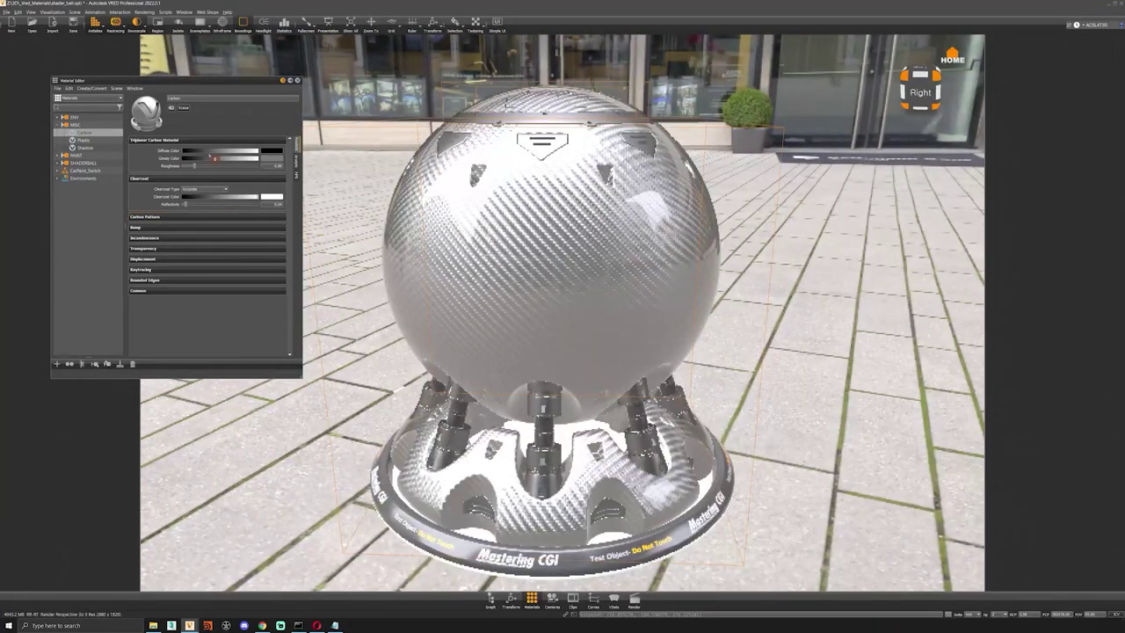
drag(212, 158, 190, 158)
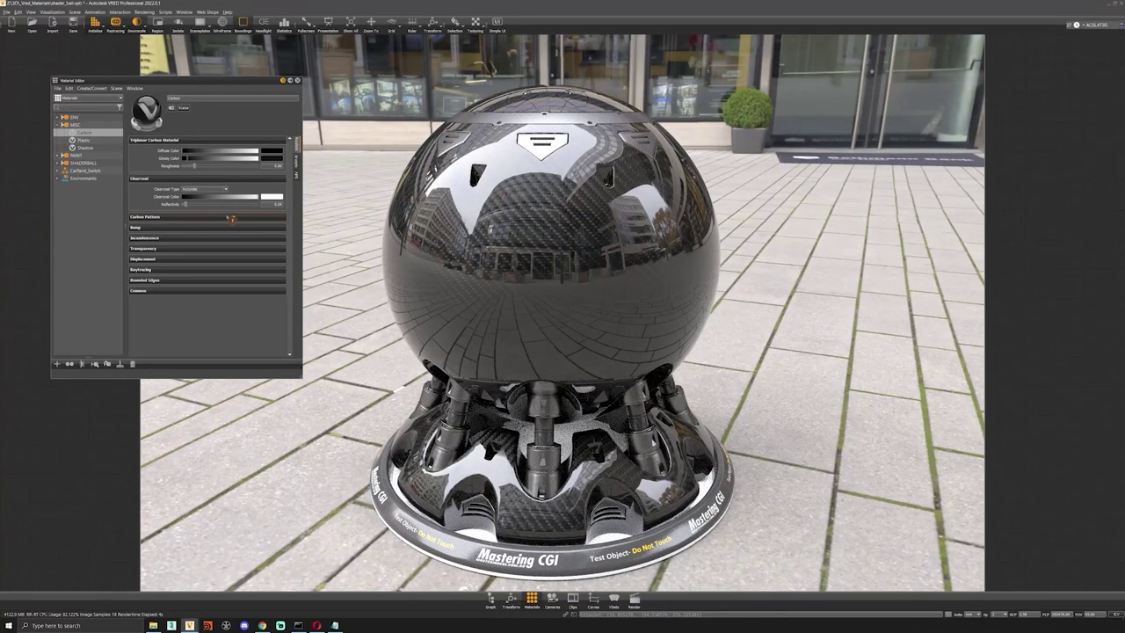
- Try several carbon pattern types and inspect each weave up close on the shader ball
click(181, 217)
click(207, 227)
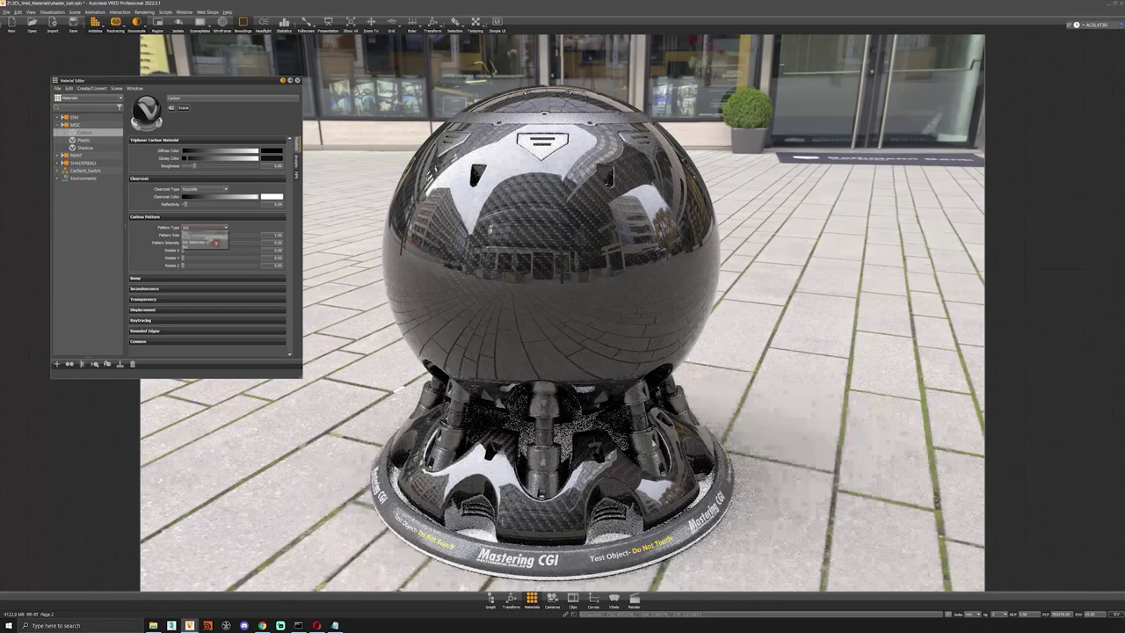
click(210, 235)
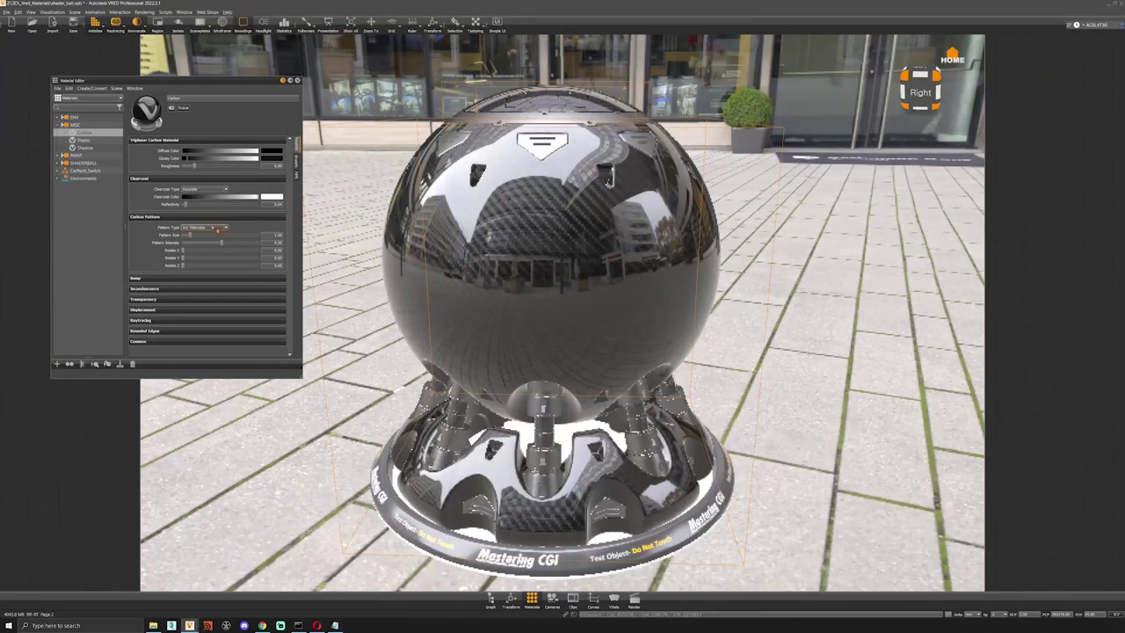
click(215, 227)
click(207, 240)
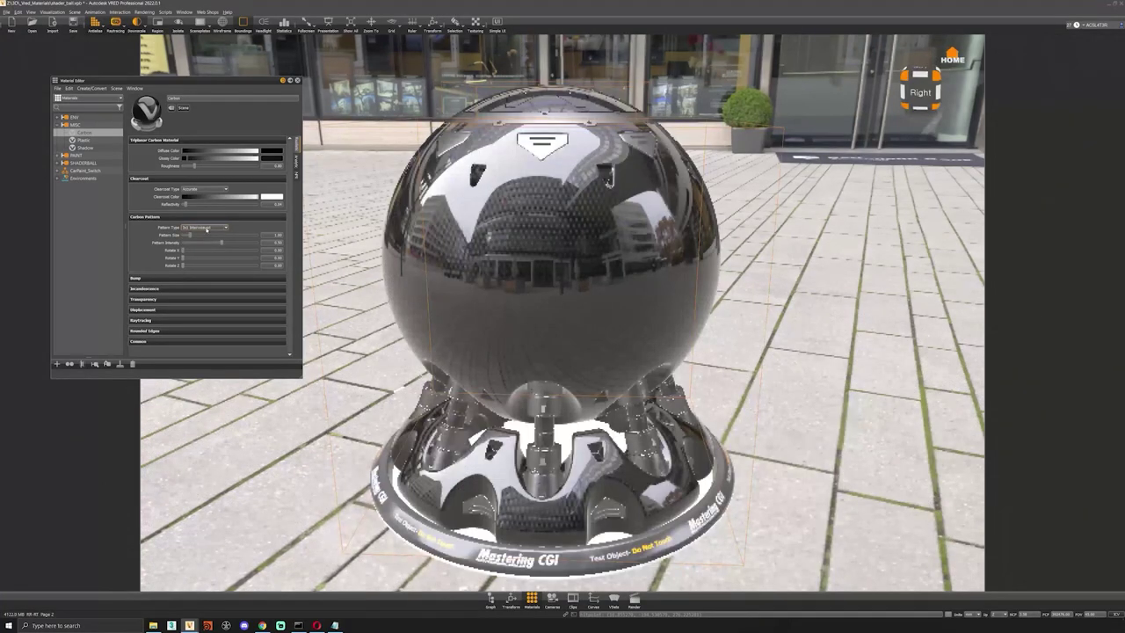
scroll(550, 281, up, 5)
alt+middle_drag(550, 282, 588, 377)
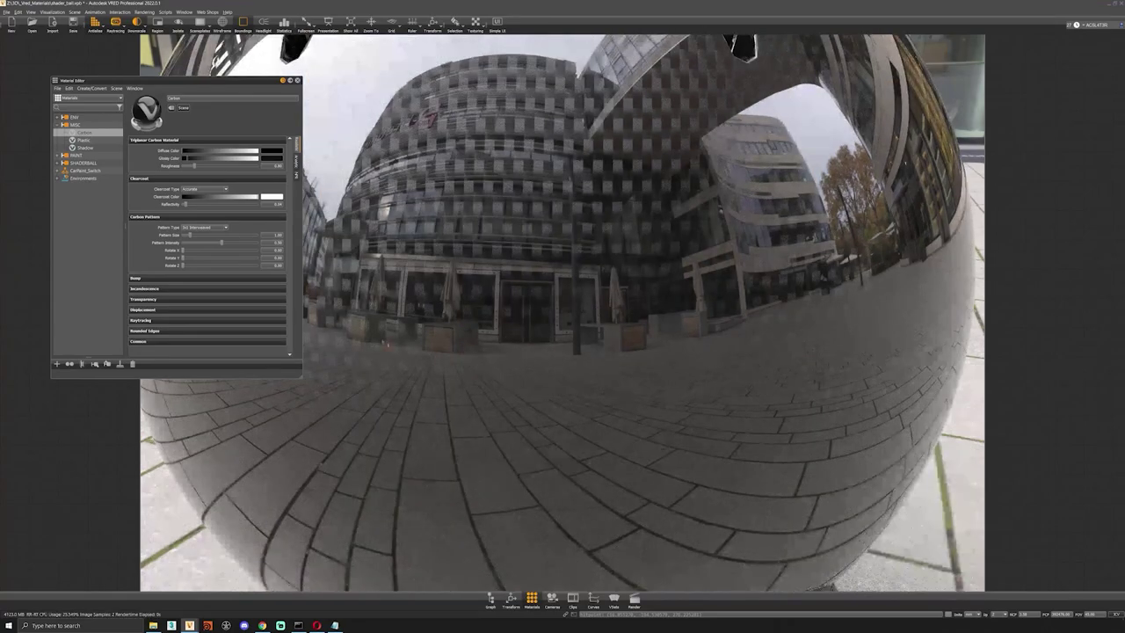
click(216, 229)
click(202, 246)
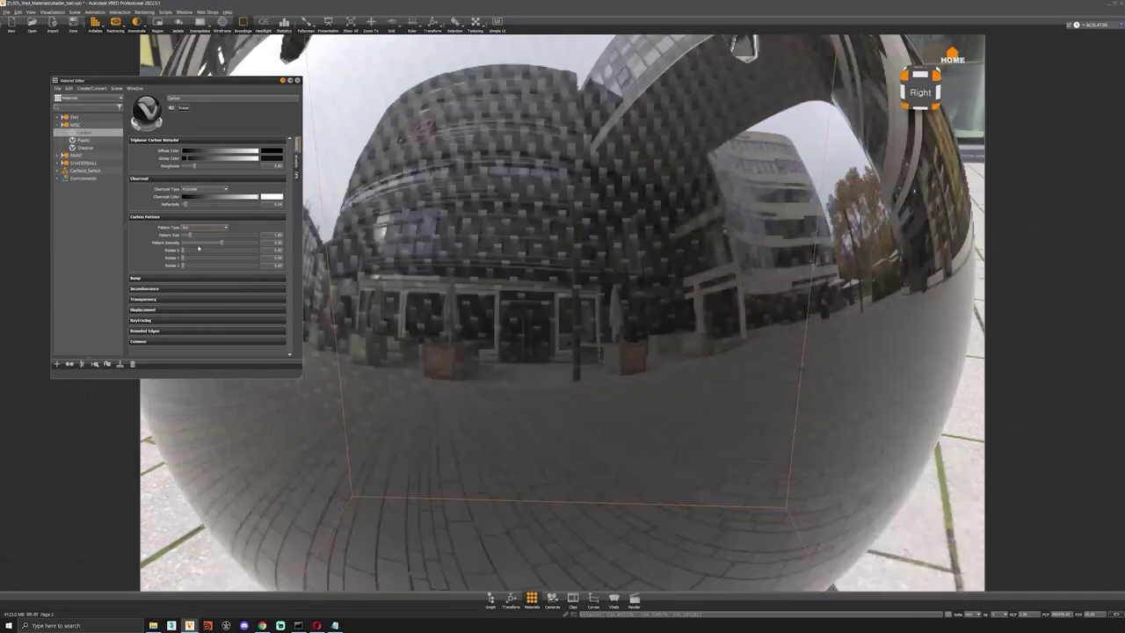
- Bring the whole shader ball into view and raise the carbon's pattern intensity to its maximum
right_drag(522, 345, 633, 305)
mouse_move(633, 306)
mouse_down()
mouse_move(577, 234)
mouse_move(637, 298)
mouse_up()
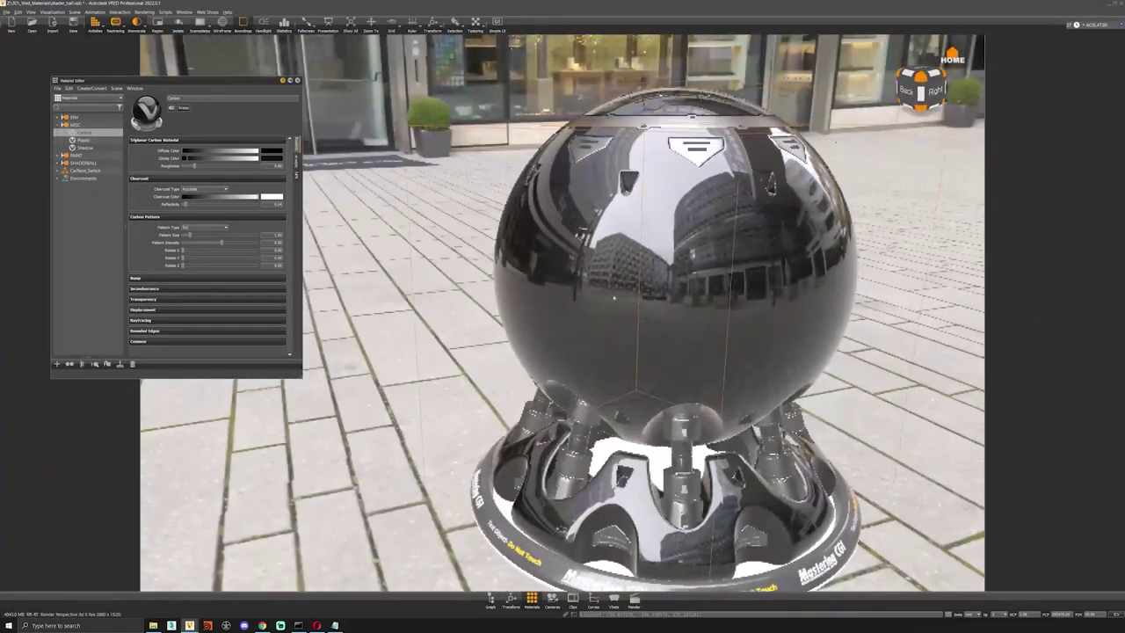
middle_drag(646, 320, 515, 271)
drag(222, 244, 256, 244)
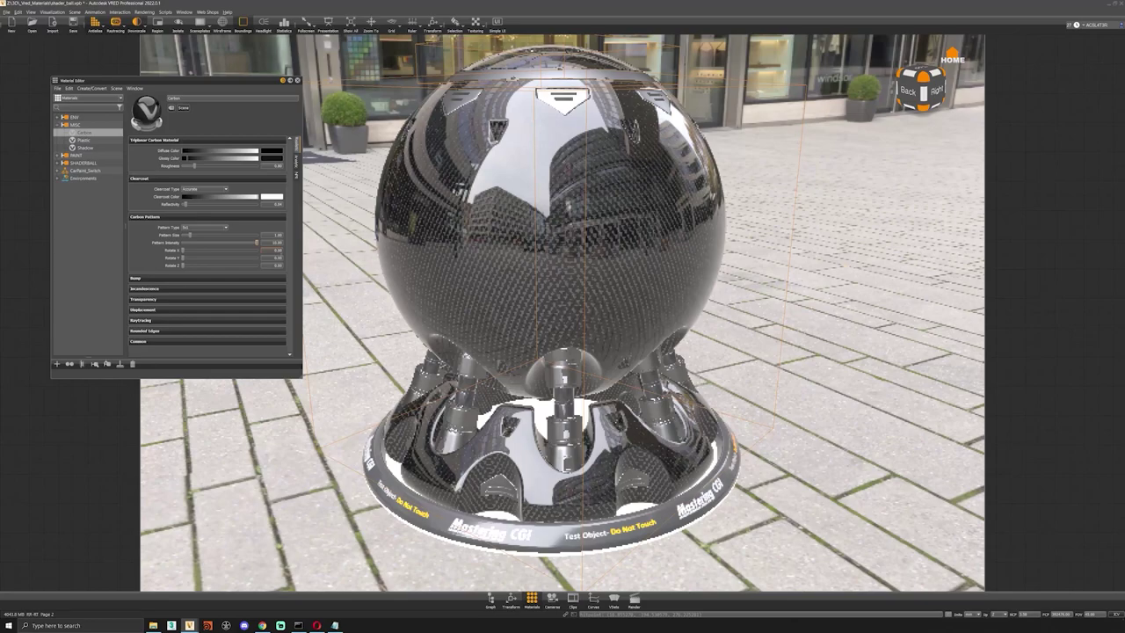
mouse_move(183, 249)
mouse_down()
mouse_move(218, 250)
mouse_move(169, 261)
mouse_up()
- Try the bump structure on the Carbon material
click(173, 279)
click(177, 288)
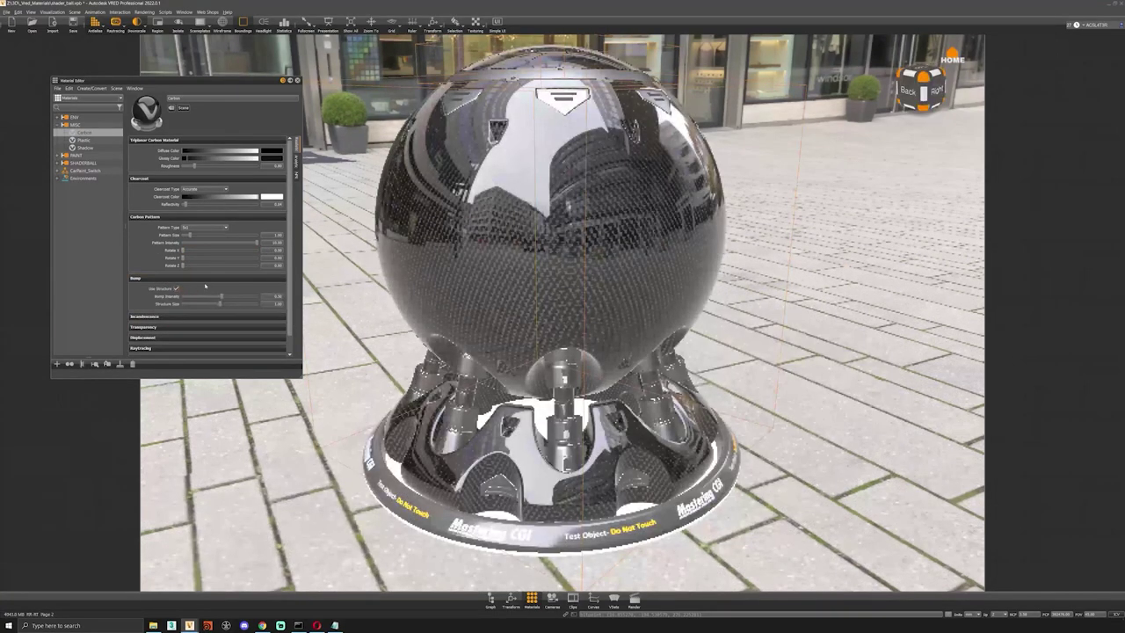
mouse_move(221, 297)
mouse_down()
mouse_move(248, 298)
mouse_move(205, 303)
mouse_move(217, 304)
mouse_up()
click(177, 289)
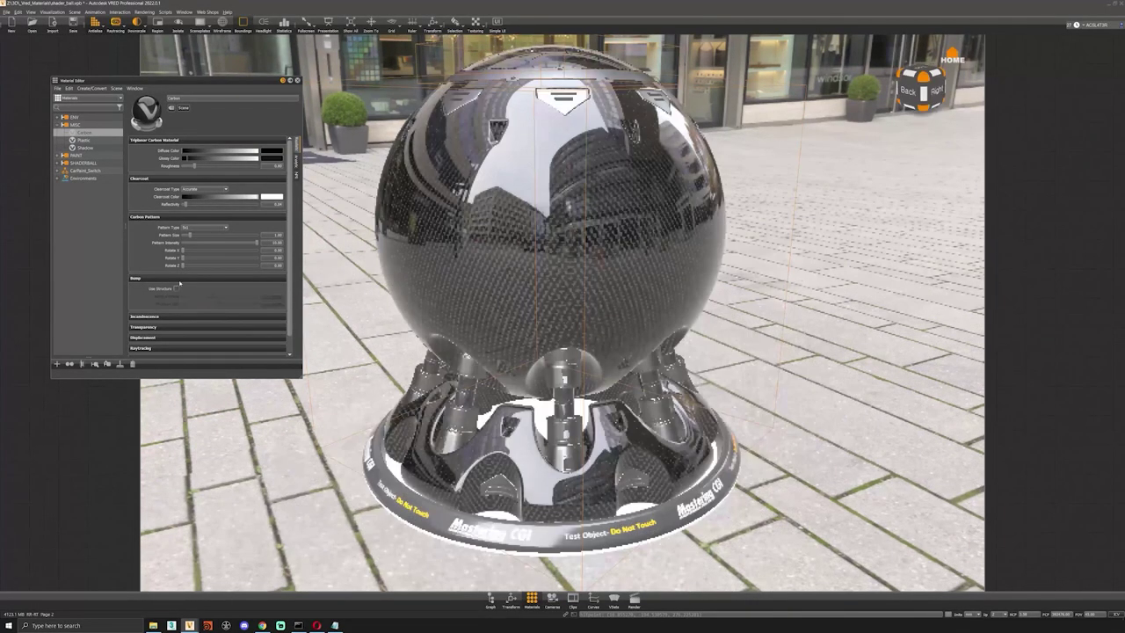
- Switch the carbon to the diagonal weave pattern and raise its roughness to about 2.2
click(204, 227)
click(204, 240)
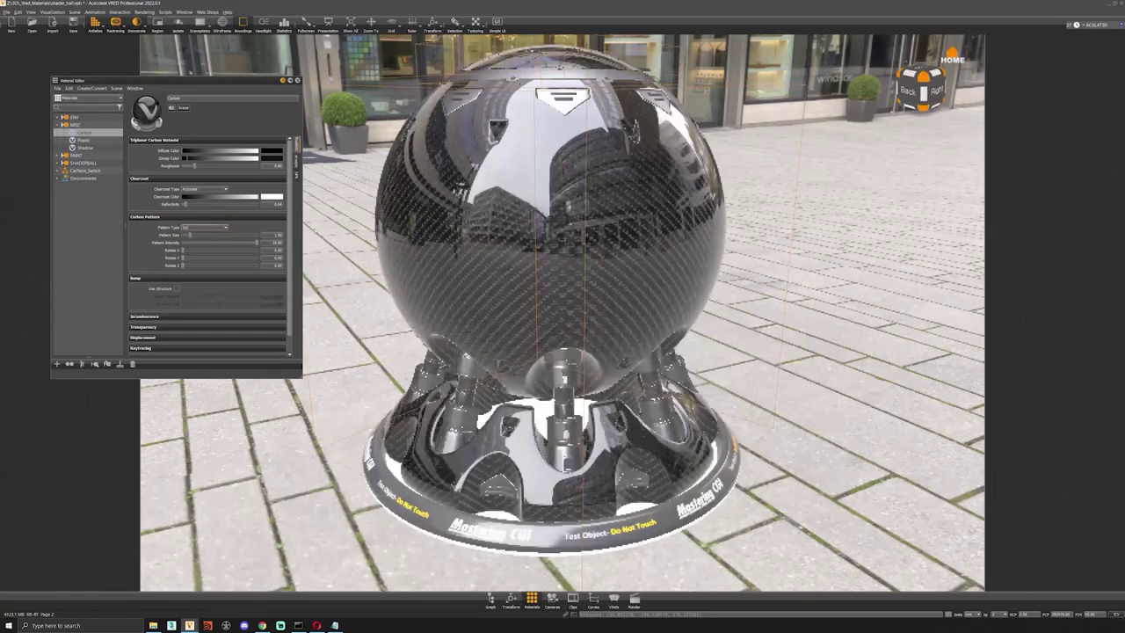
drag(437, 245, 515, 247)
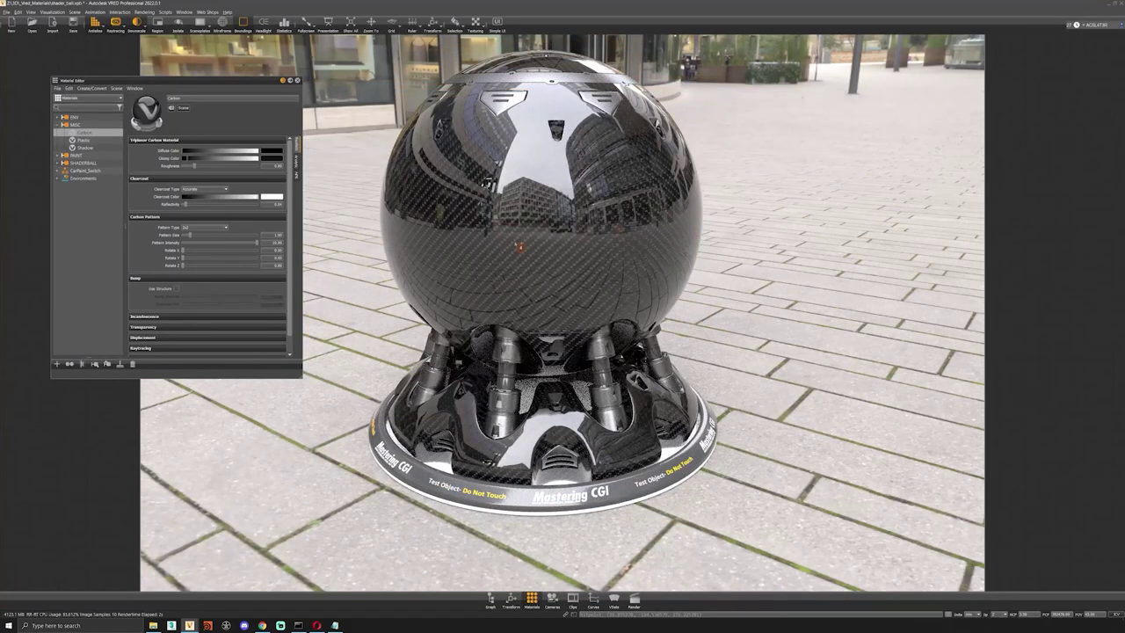
mouse_move(195, 166)
mouse_down()
mouse_move(220, 174)
mouse_move(165, 174)
mouse_move(209, 168)
mouse_up()
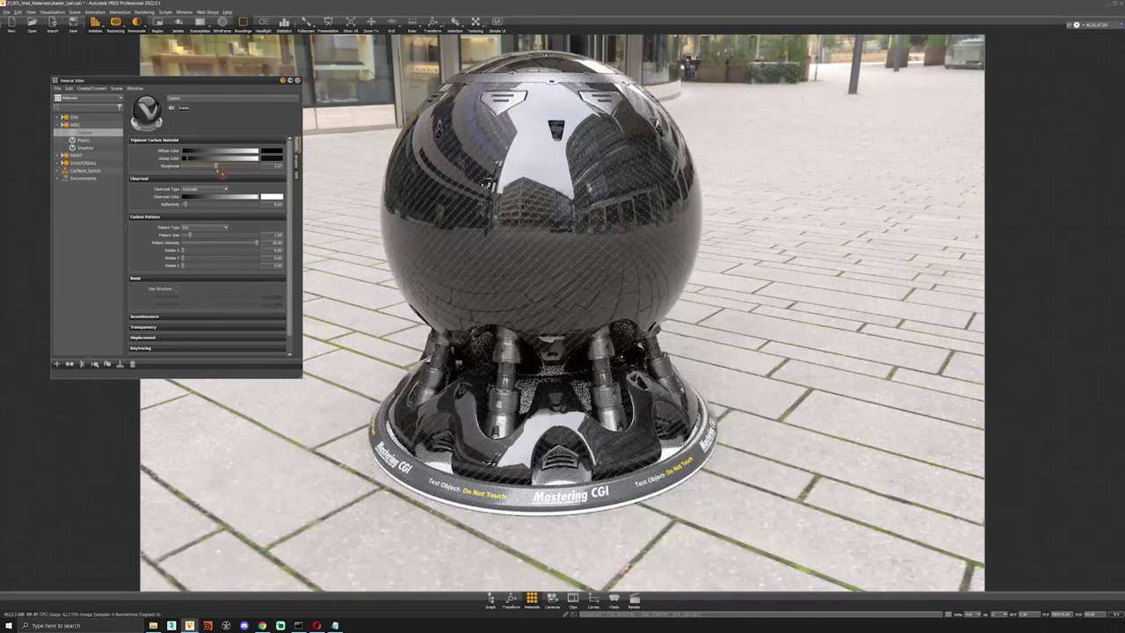
drag(207, 165, 180, 159)
- Try a red glossy color on the carbon and darken it to a deep maroon
click(275, 159)
drag(169, 216, 175, 227)
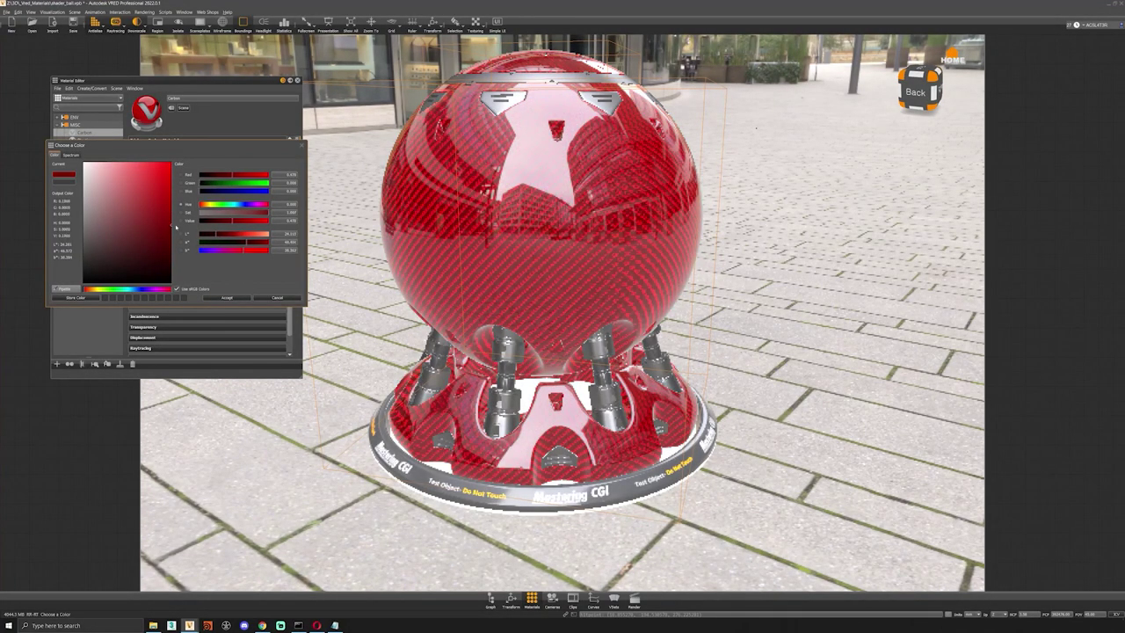
click(227, 297)
click(223, 167)
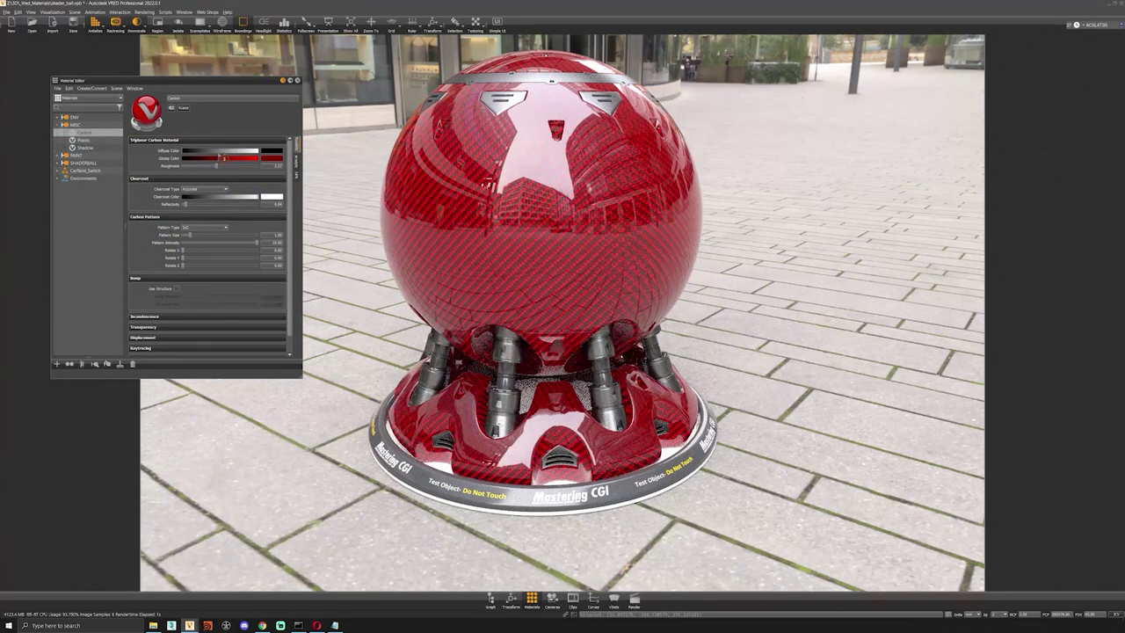
mouse_move(219, 159)
mouse_down()
mouse_move(189, 160)
mouse_move(219, 166)
mouse_up()
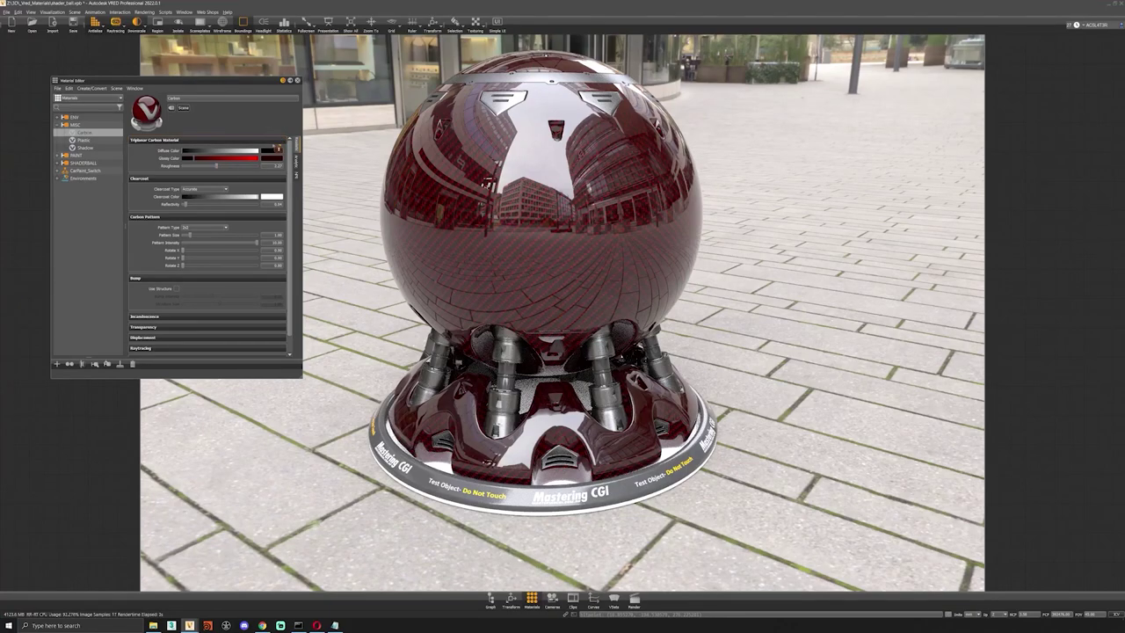
- Set the carbon's glossy color to nearly black
click(274, 159)
drag(113, 214, 84, 206)
drag(149, 271, 66, 274)
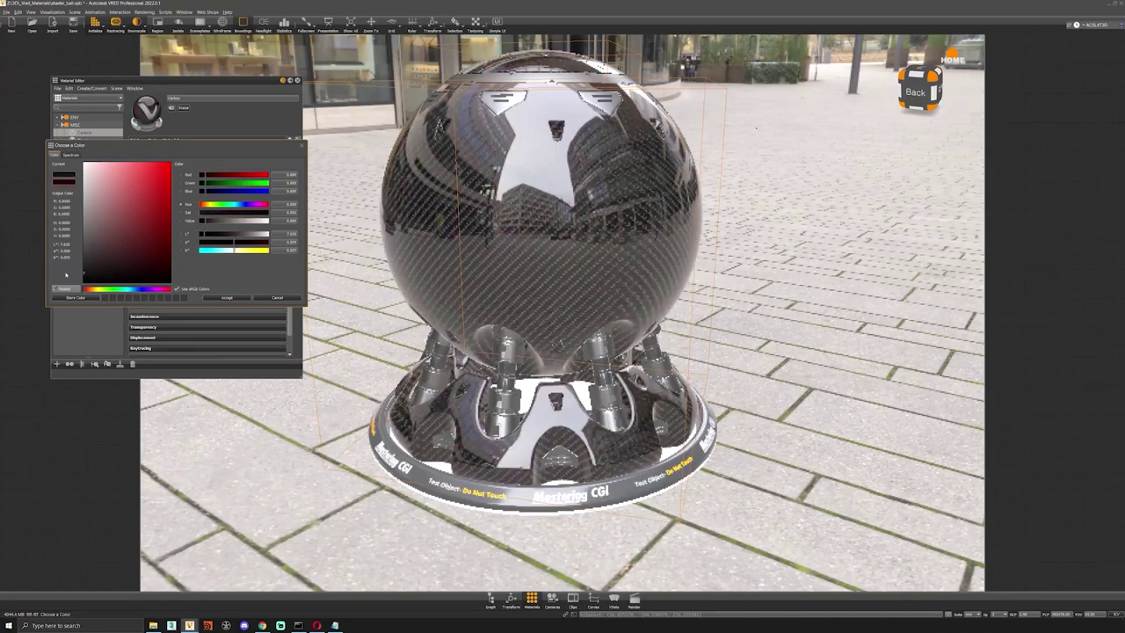
click(227, 298)
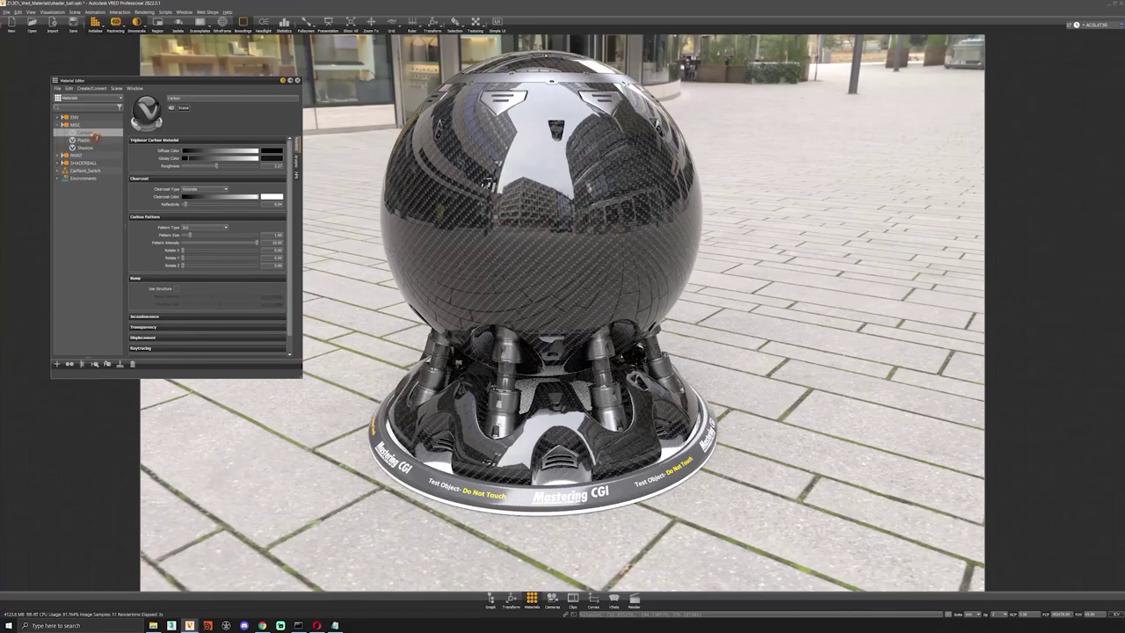
- Create a Brushed Metal material and apply it to the shader ball in place of the carbon
click(57, 363)
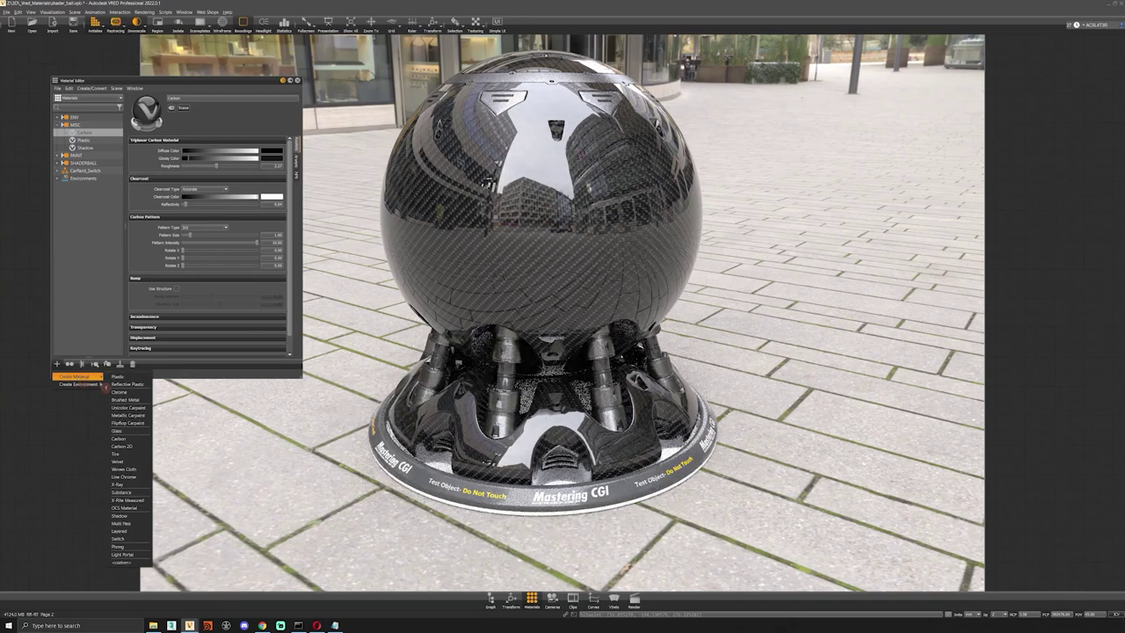
mouse_move(86, 377)
click(125, 400)
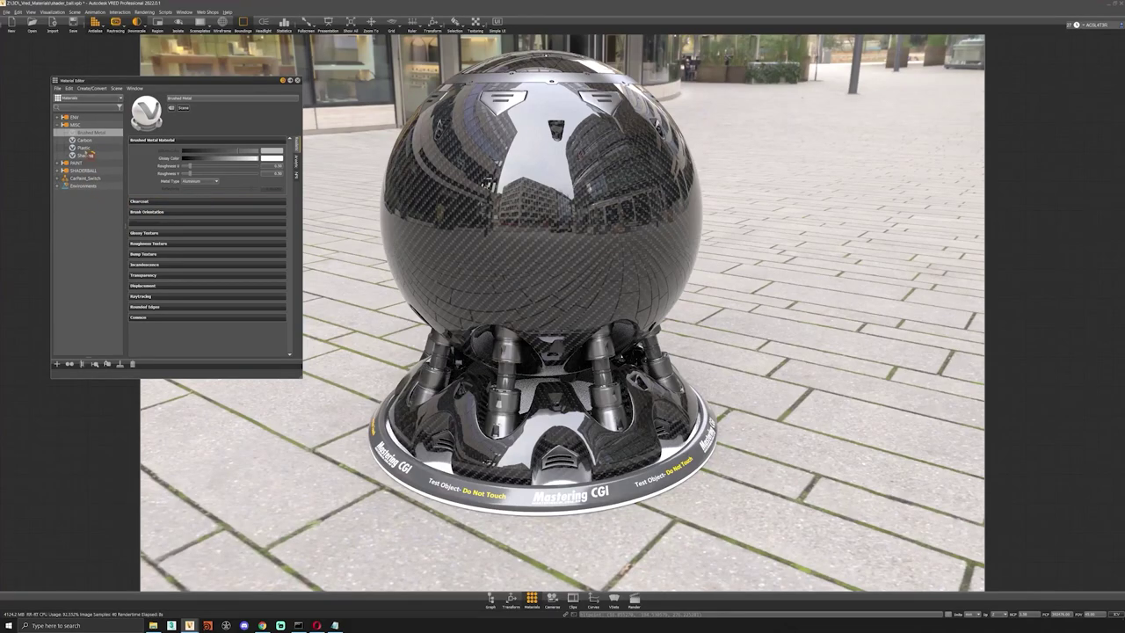
click(96, 140)
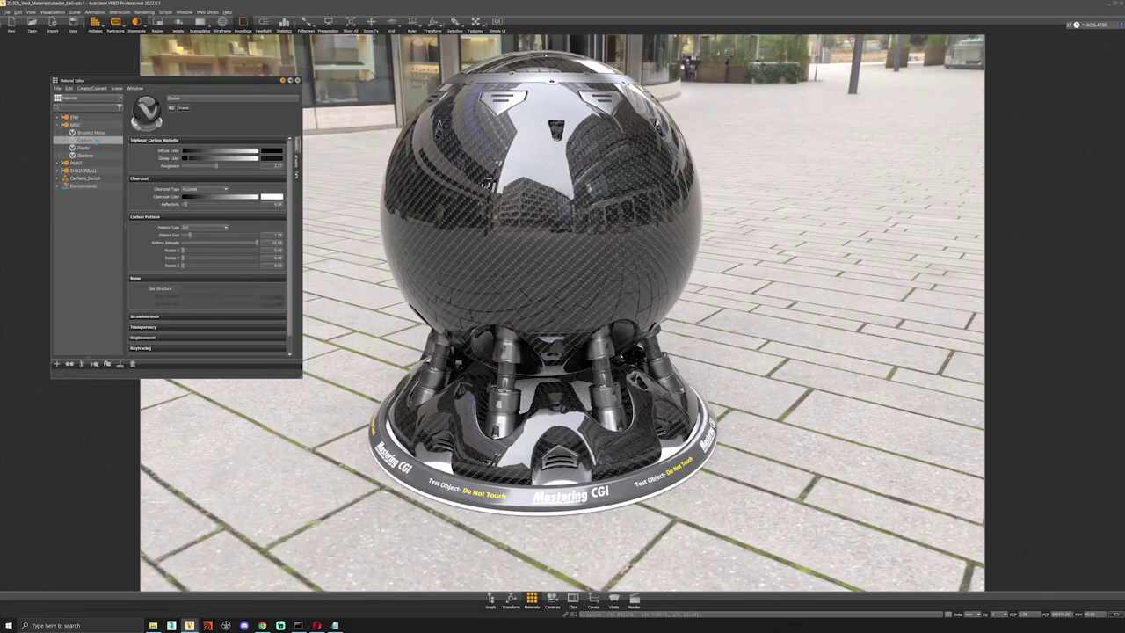
click(96, 135)
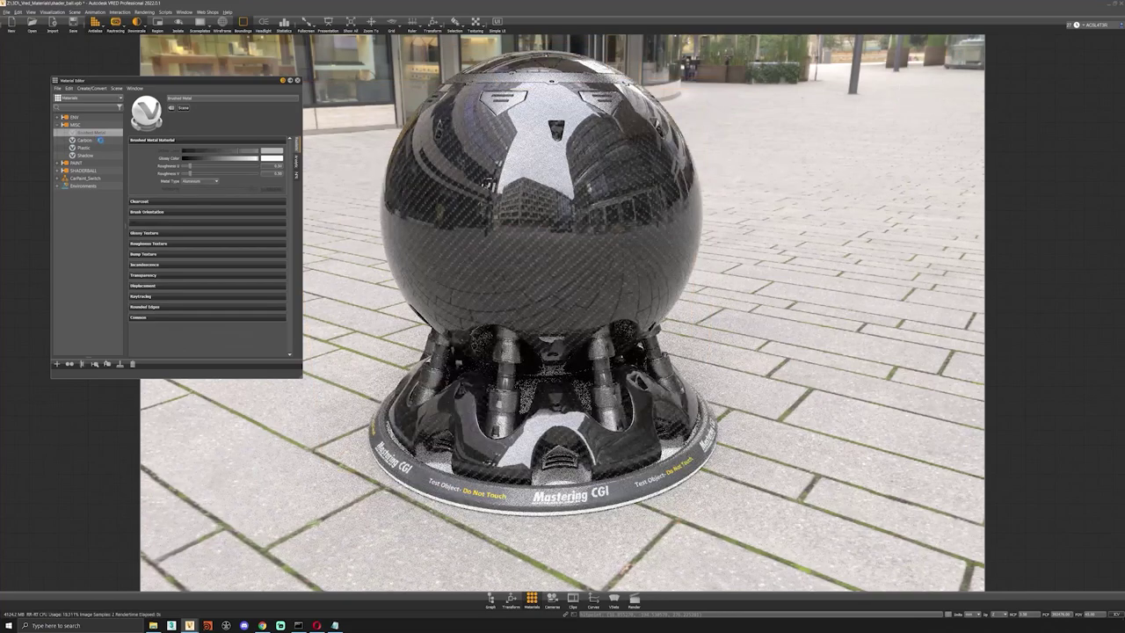
double_click(97, 135)
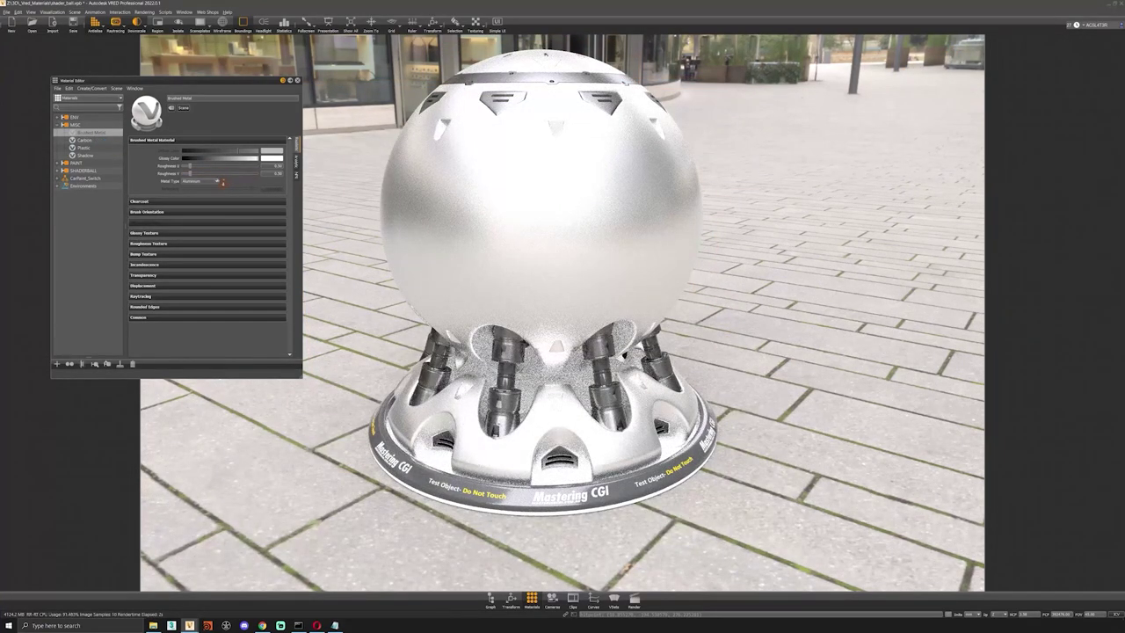
- Darken the brushed metal's glossy color to a dark gray
drag(203, 166, 223, 165)
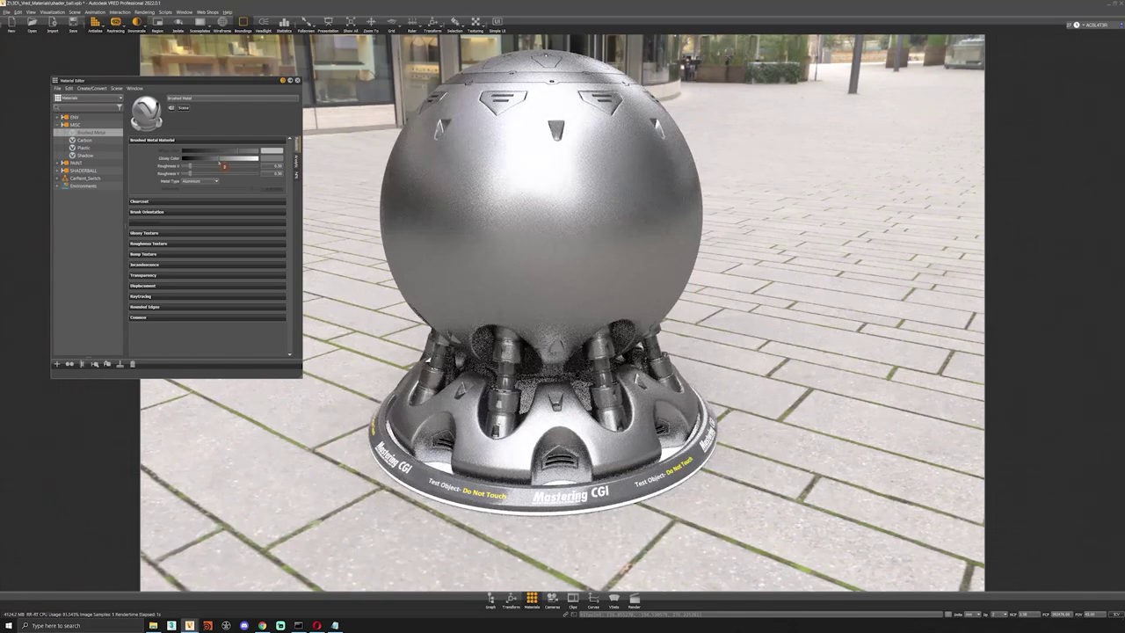
drag(224, 166, 211, 166)
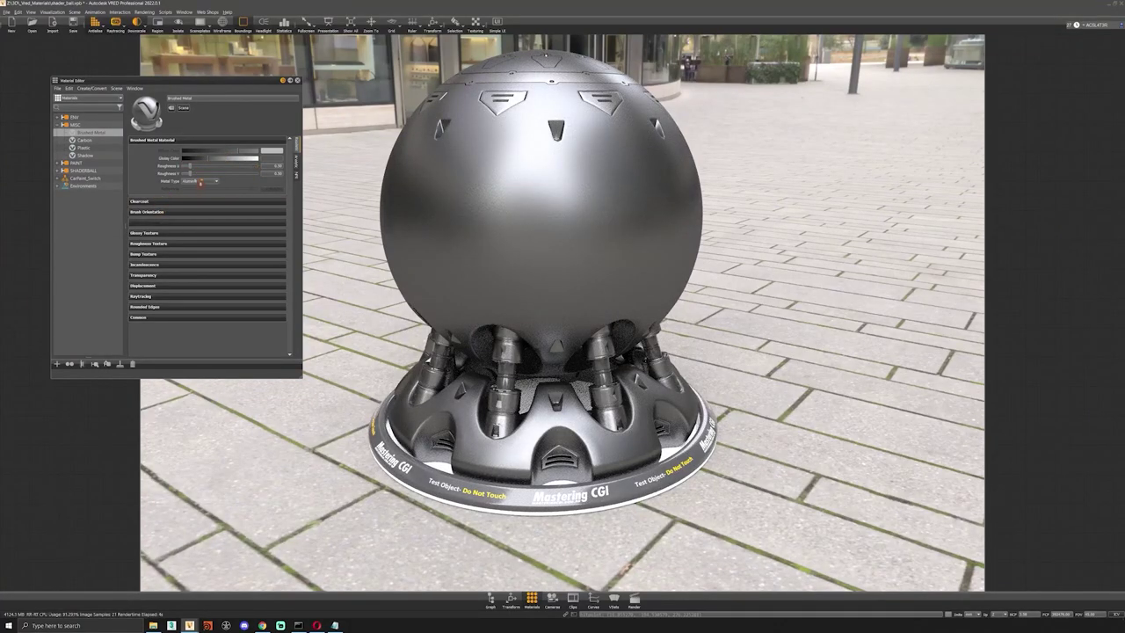
- Look through the metal types and clearcoat settings available for the Brushed Metal material
click(207, 185)
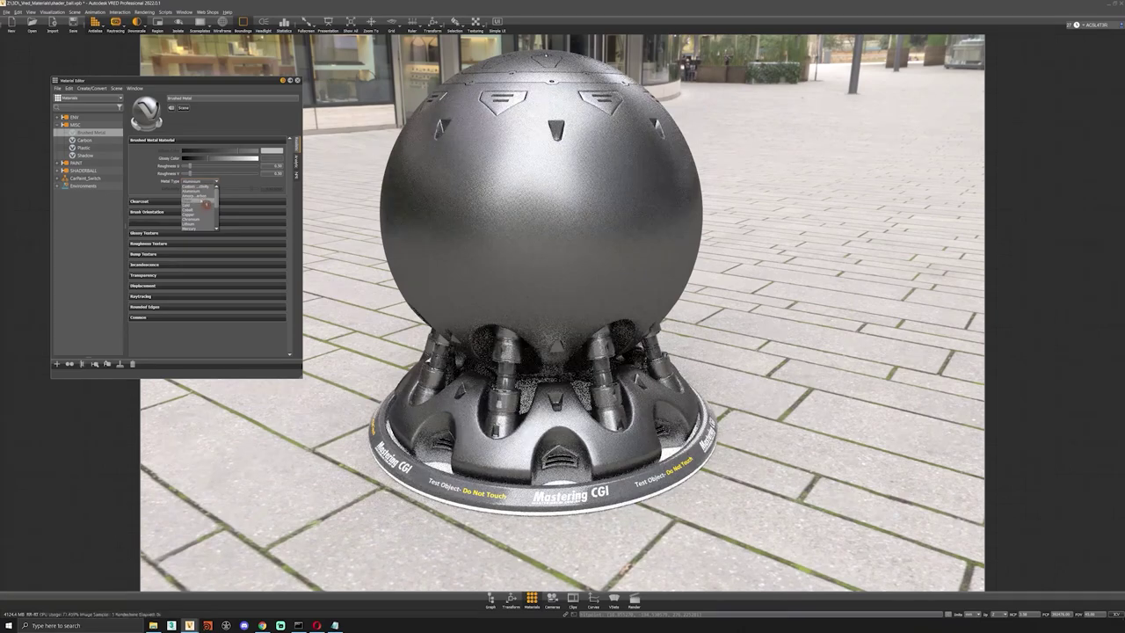
scroll(204, 226, down, 3)
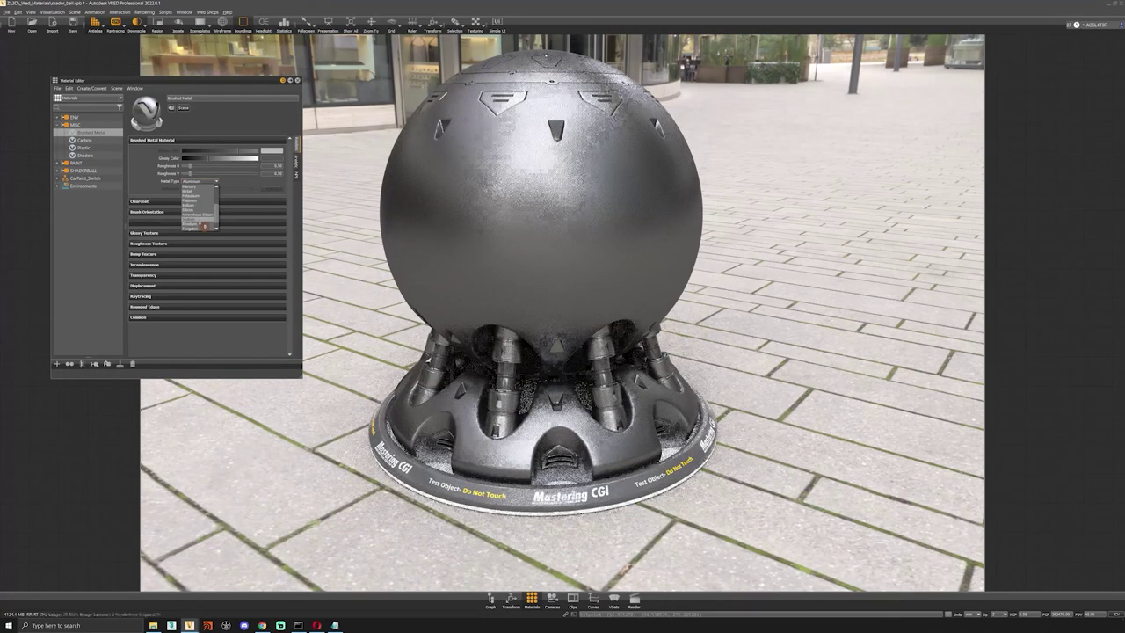
scroll(202, 219, up, 5)
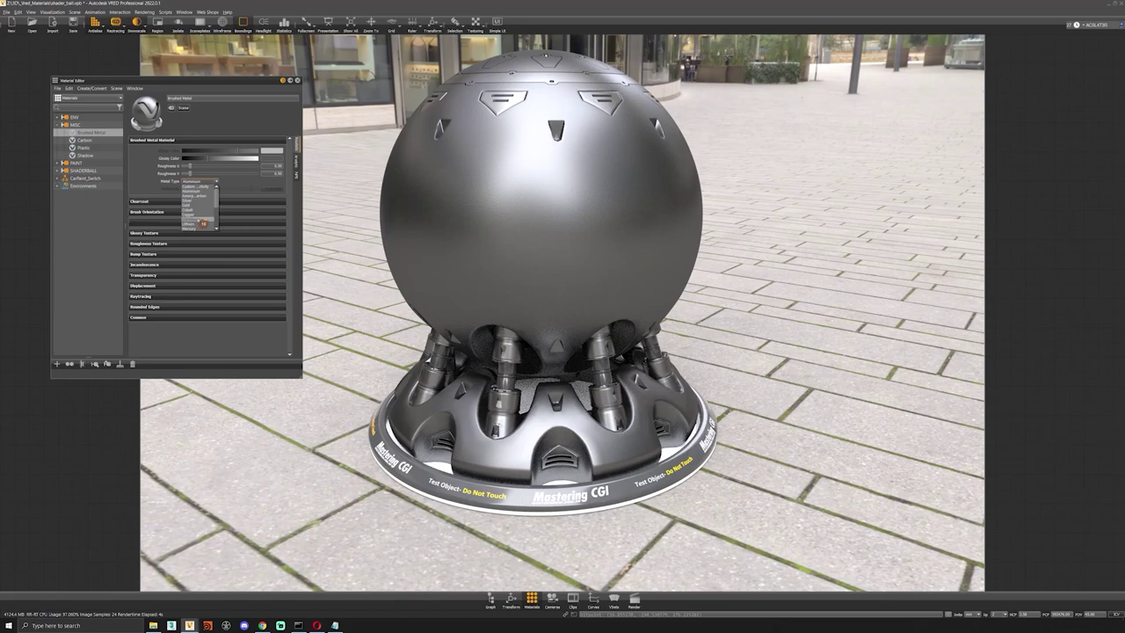
click(223, 186)
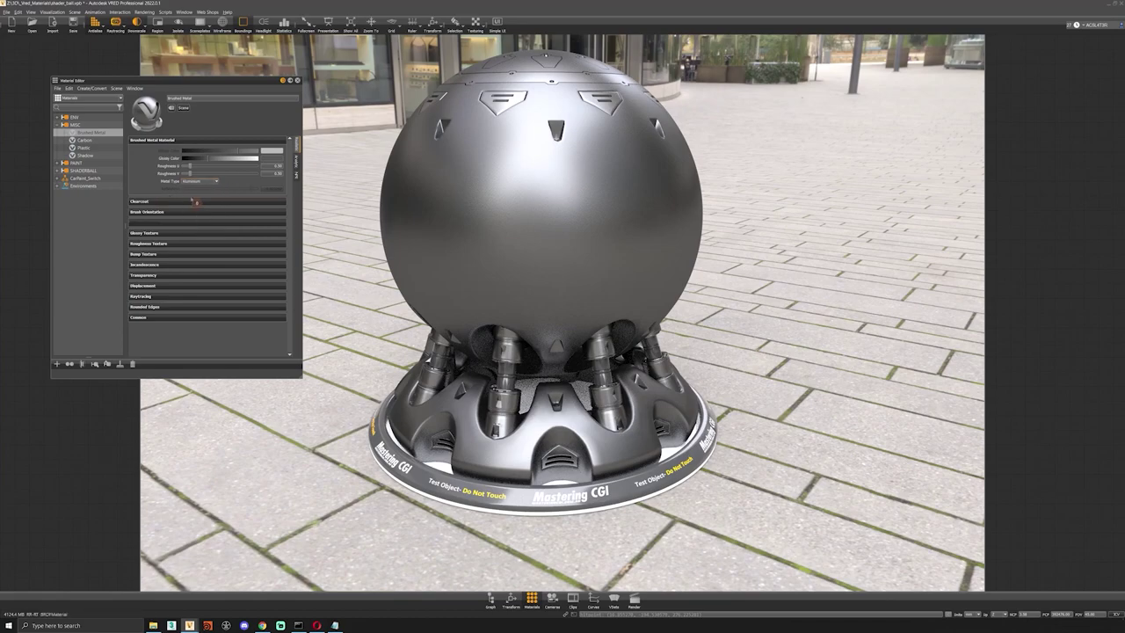
click(185, 202)
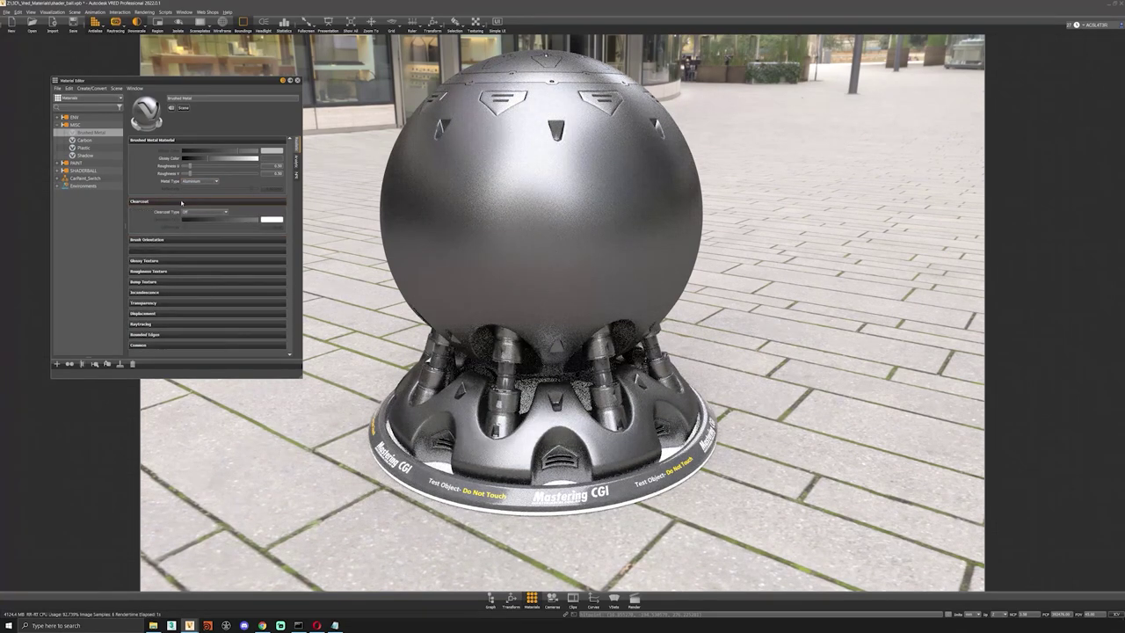
scroll(185, 211, down, 1)
click(183, 201)
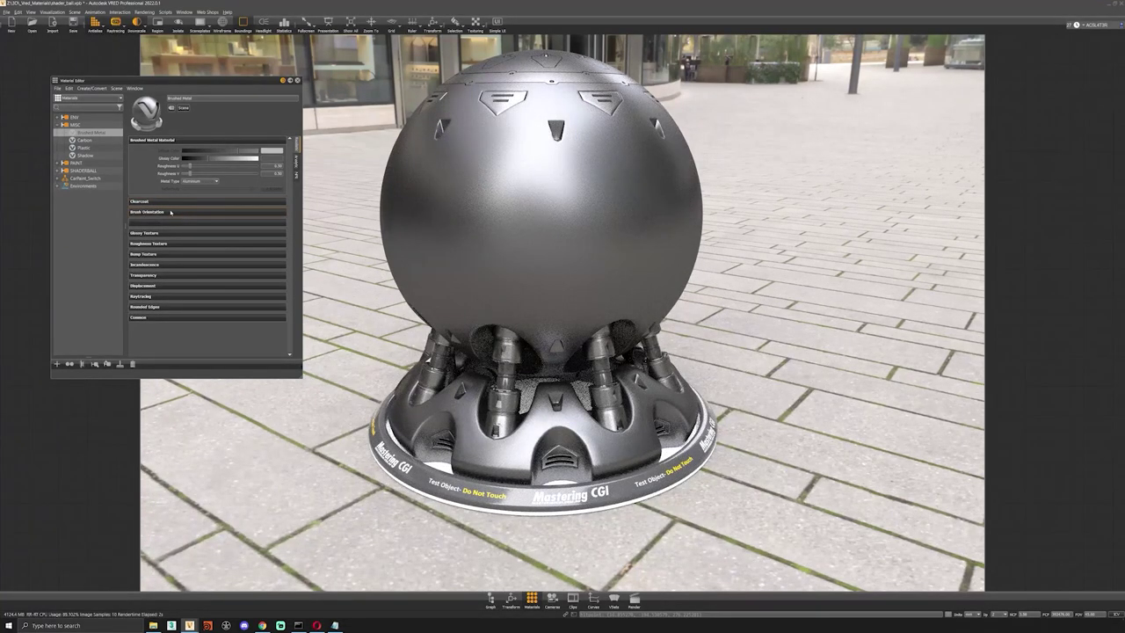
- Switch the brushed metal's brush mapping from triplanar to planar and view the effect from another side
click(173, 212)
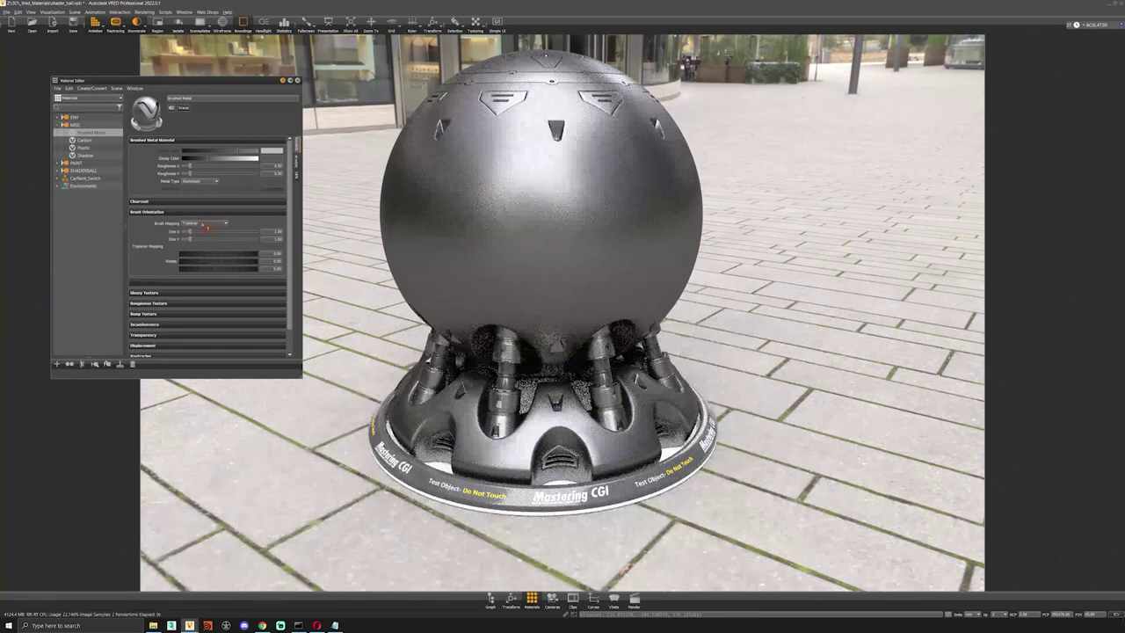
click(205, 223)
click(202, 230)
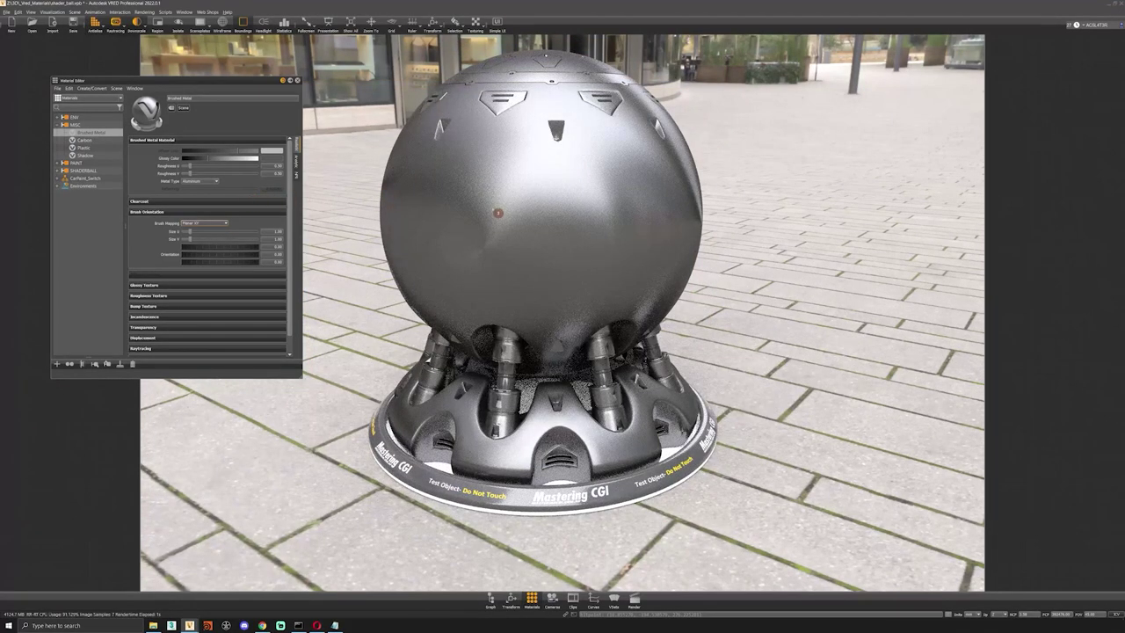
drag(502, 238, 583, 247)
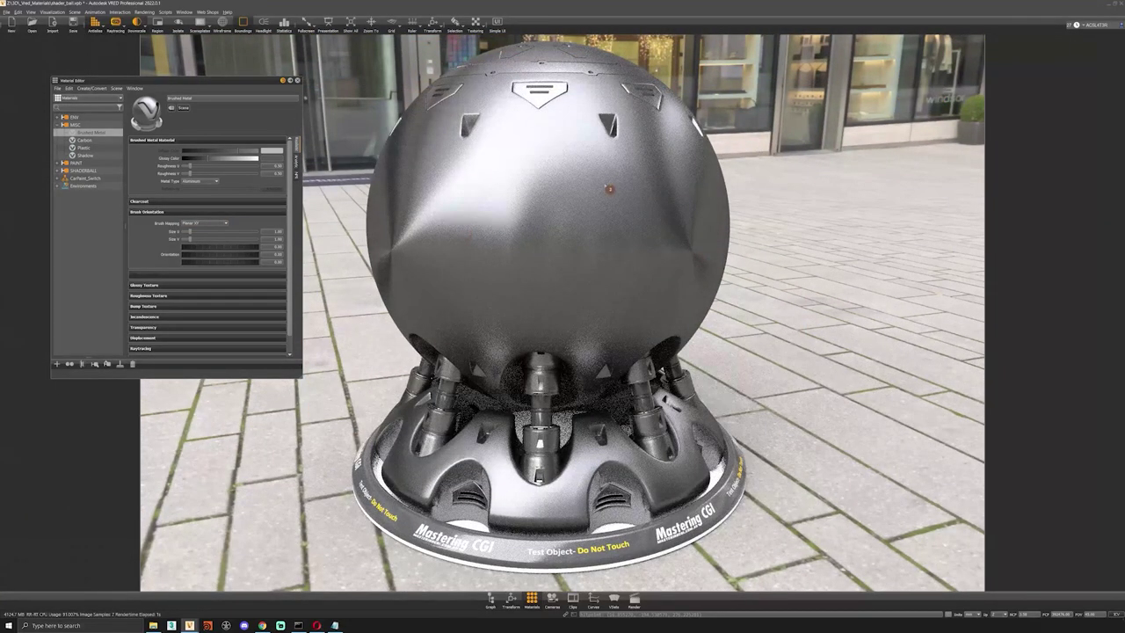
- Try a larger Size X and a rotated brush orientation on the brushed metal's planar mapping
drag(474, 242, 556, 81)
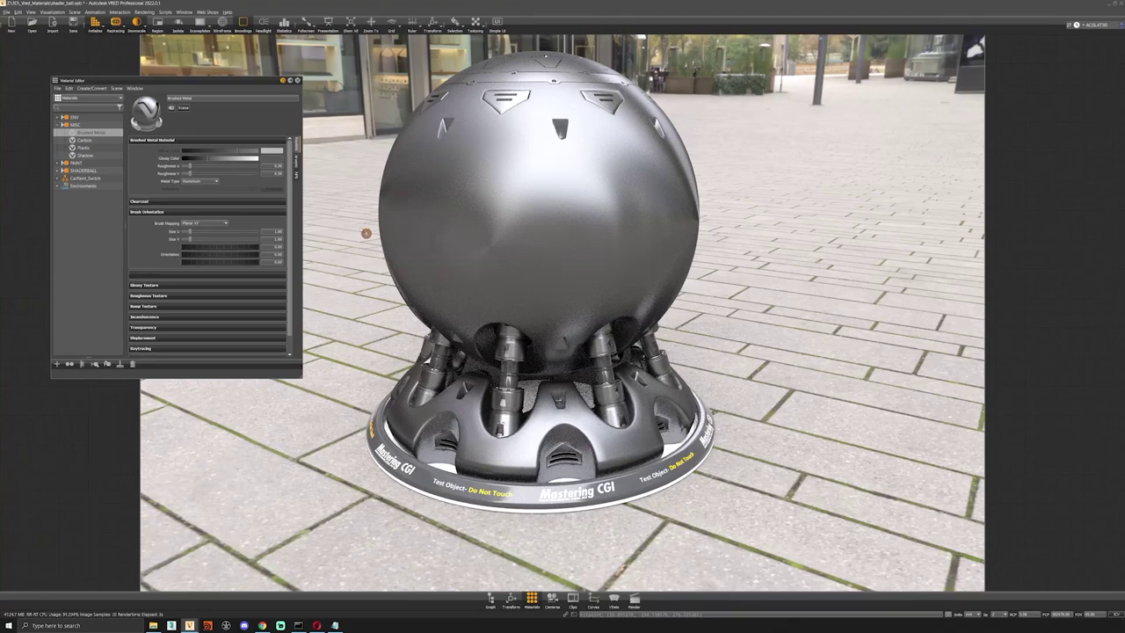
drag(189, 232, 224, 236)
drag(214, 246, 231, 248)
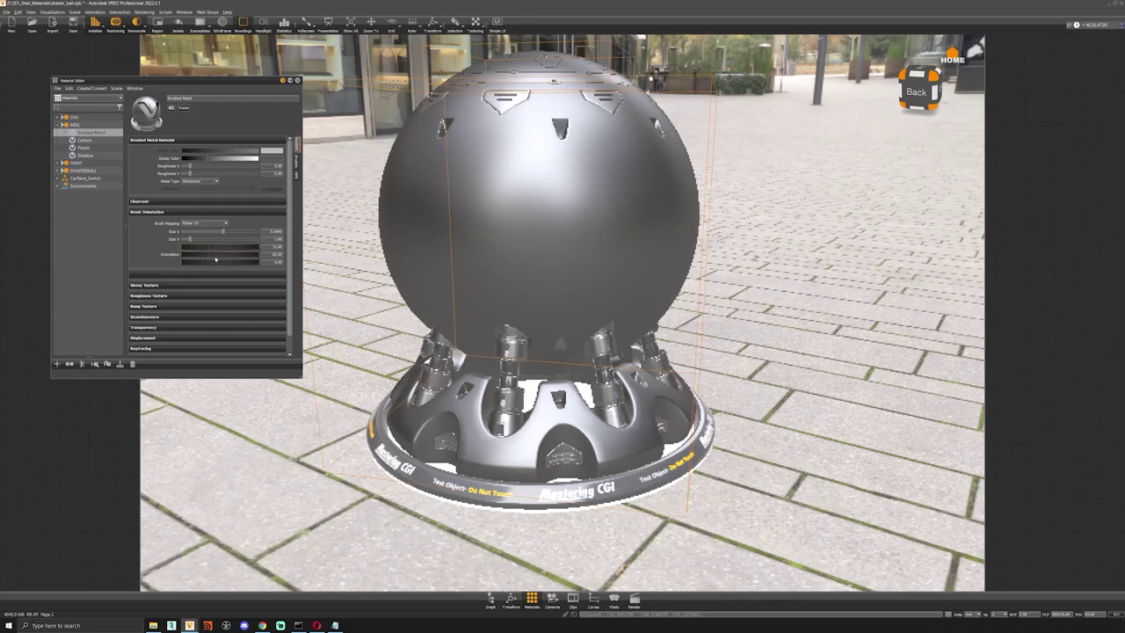
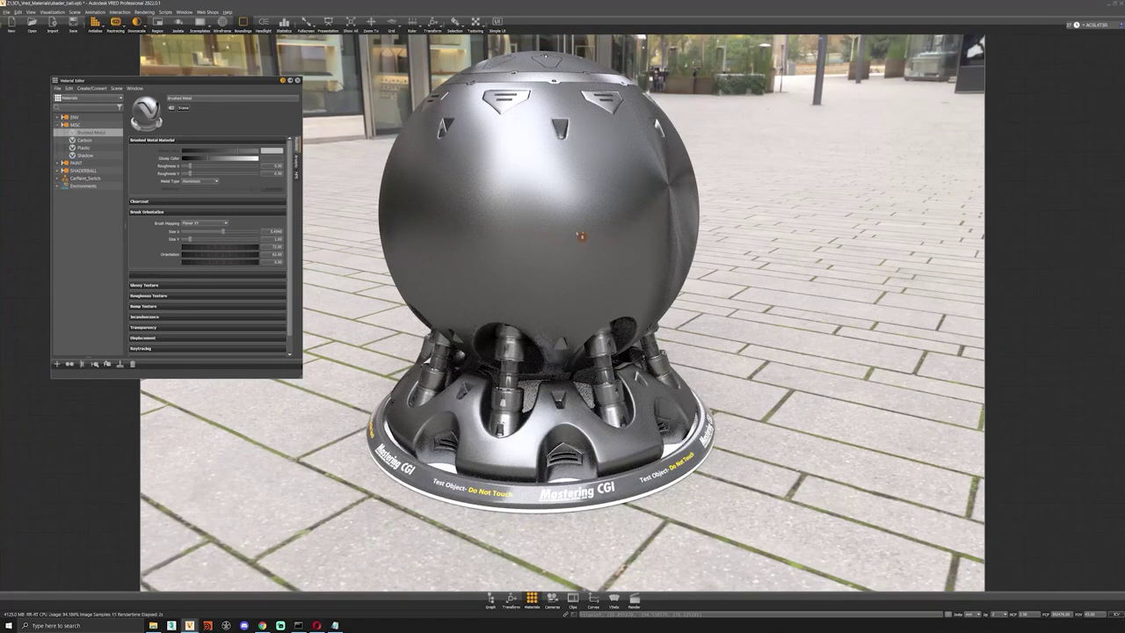
- Enable the brushed metal's bump structure, raise the bump intensity strongly, and inspect the surface grain up close
click(168, 307)
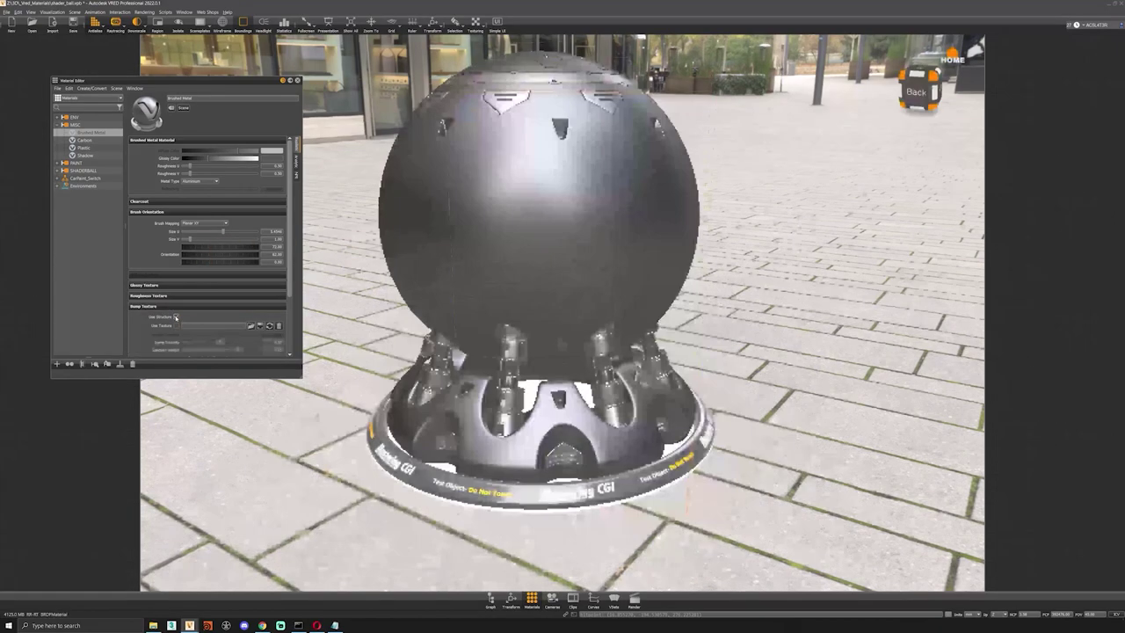
click(176, 325)
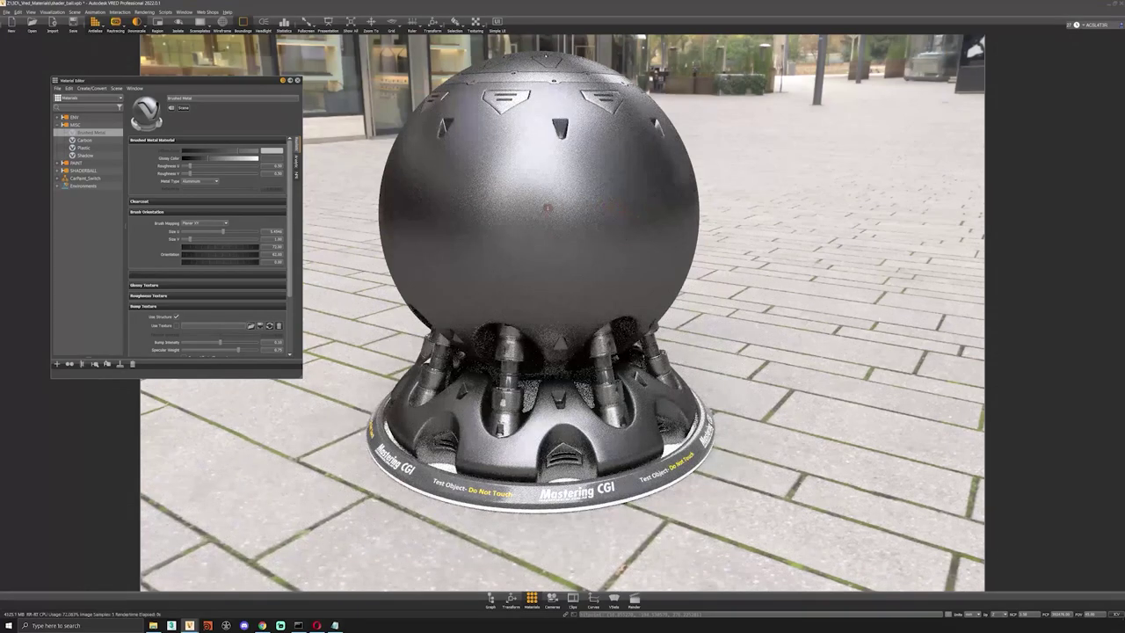
scroll(195, 324, down, 1)
drag(227, 325, 253, 325)
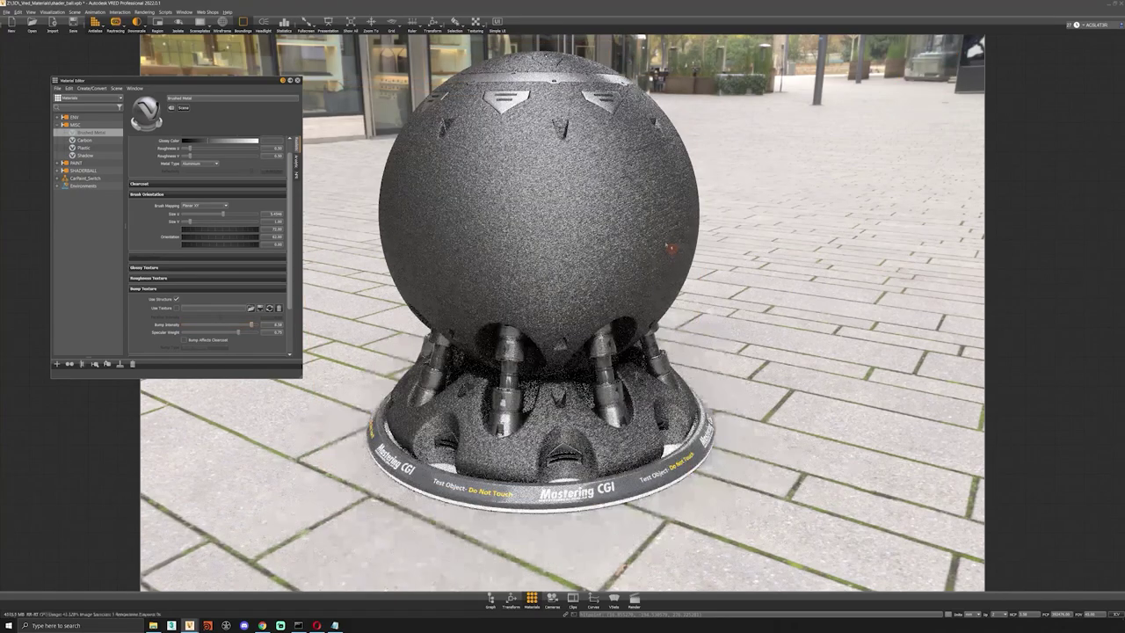
scroll(642, 256, up, 3)
scroll(642, 255, up, 5)
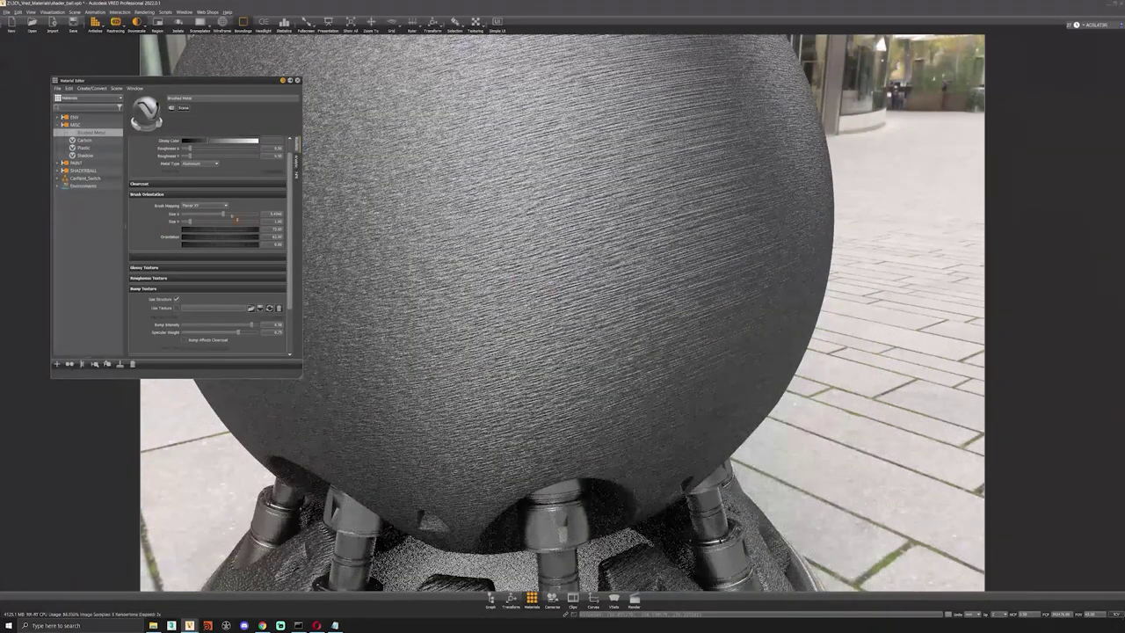
- Reset the brush orientation's Size X to 1 and its orientation angles to 0, and check the surface
drag(268, 214, 328, 221)
text(1)
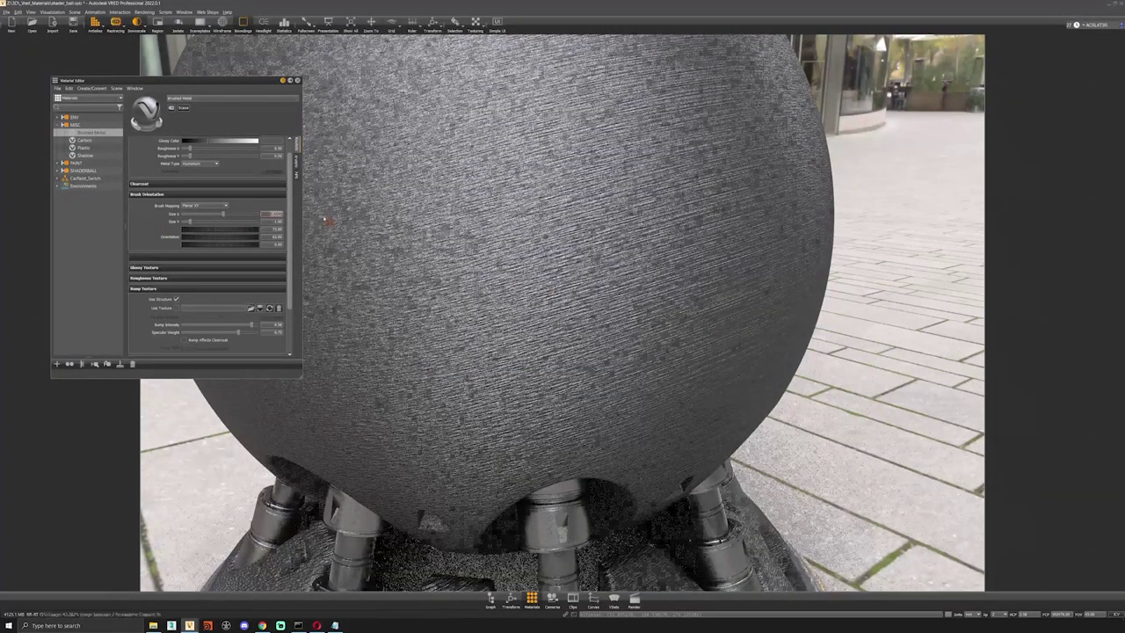
key(Return)
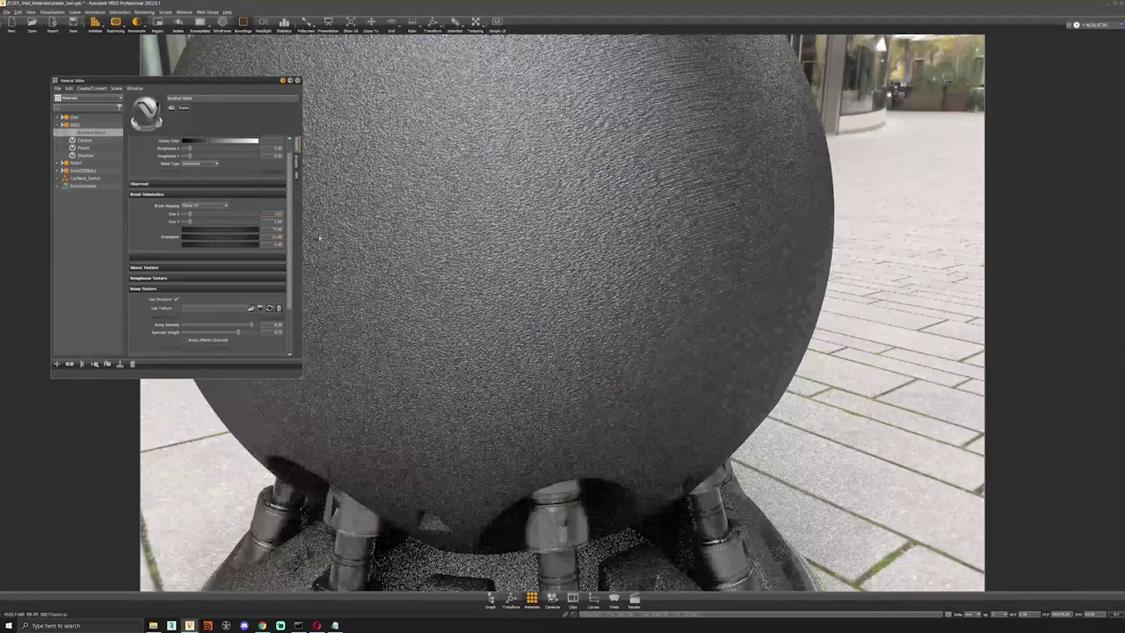
mouse_move(270, 229)
mouse_down()
mouse_move(347, 238)
mouse_move(371, 186)
mouse_up()
text(0)
key(Return)
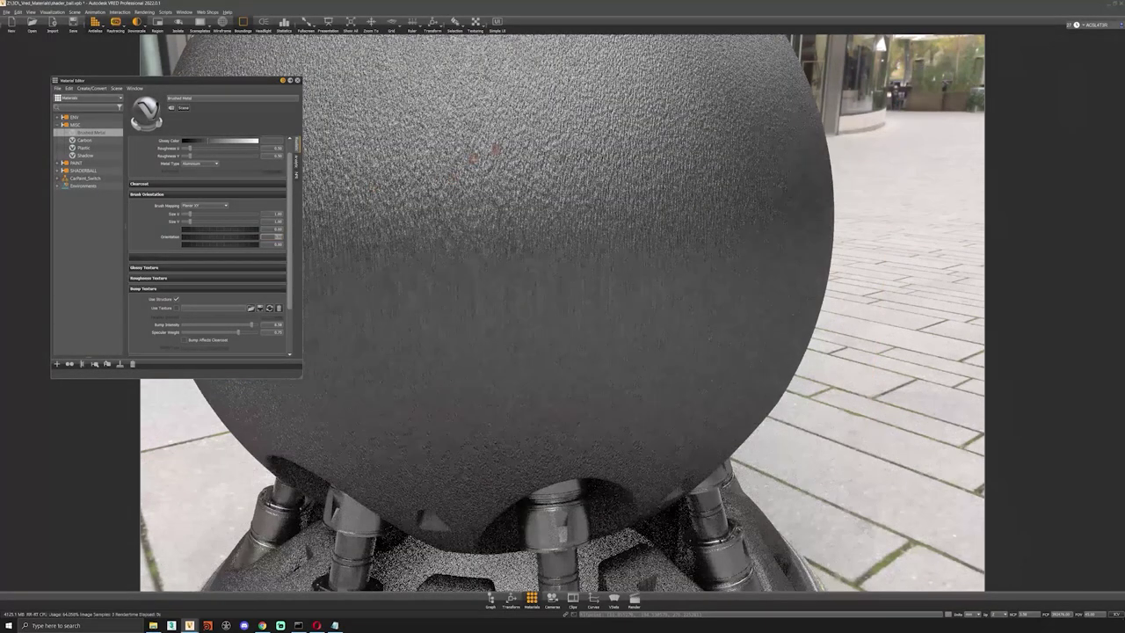
scroll(562, 313, up, 4)
scroll(562, 313, down, 6)
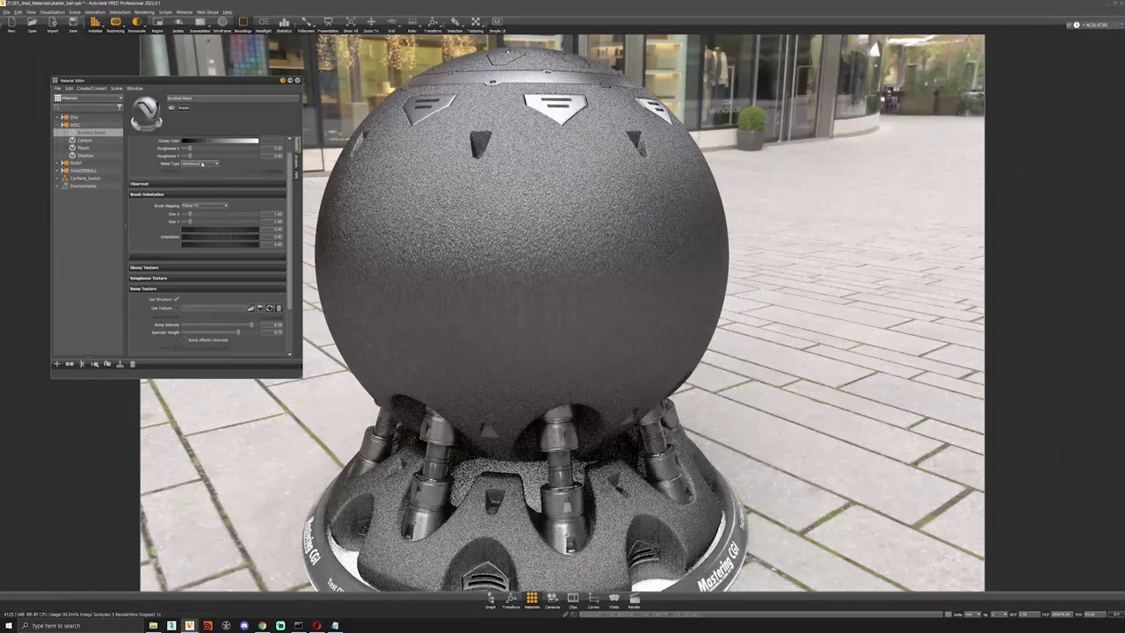
- Add a clearcoat layer to the brushed metal material by choosing a clearcoat type
click(200, 185)
click(195, 195)
click(194, 206)
click(204, 193)
click(204, 204)
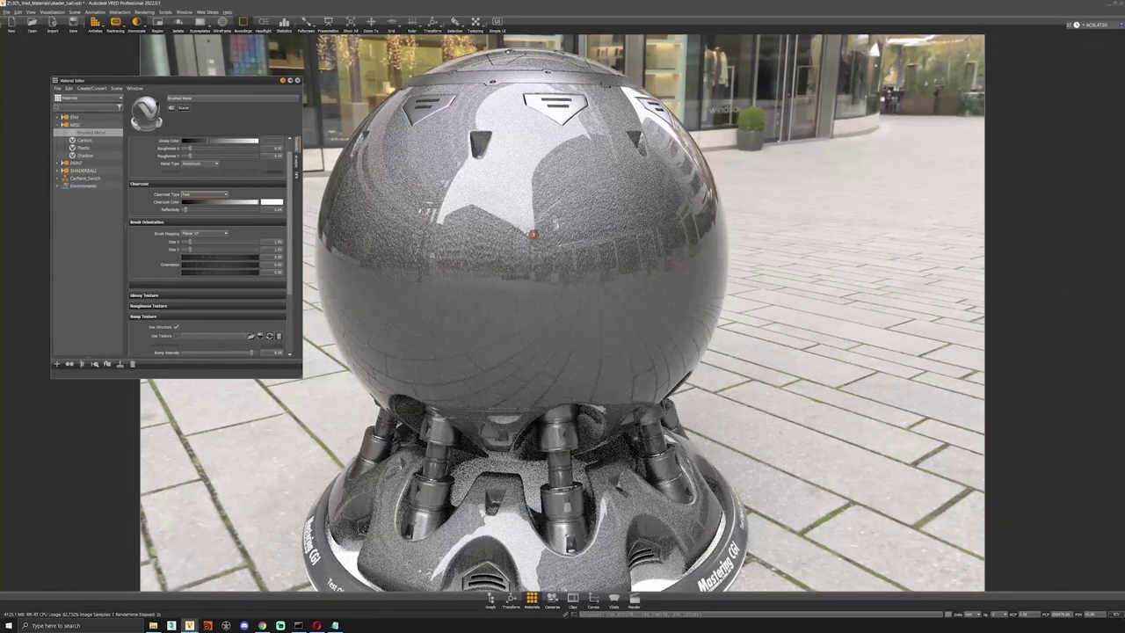
- Try triplanar brush mapping on the clearcoated brushed metal, switch it to radial, and view the ball from another side
click(203, 233)
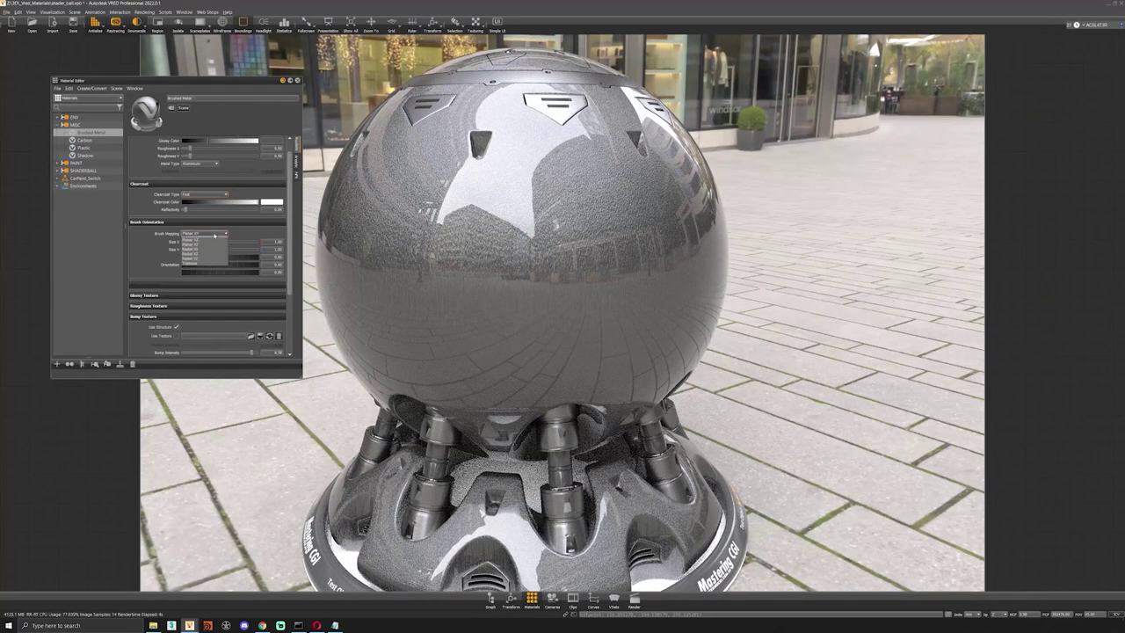
click(204, 267)
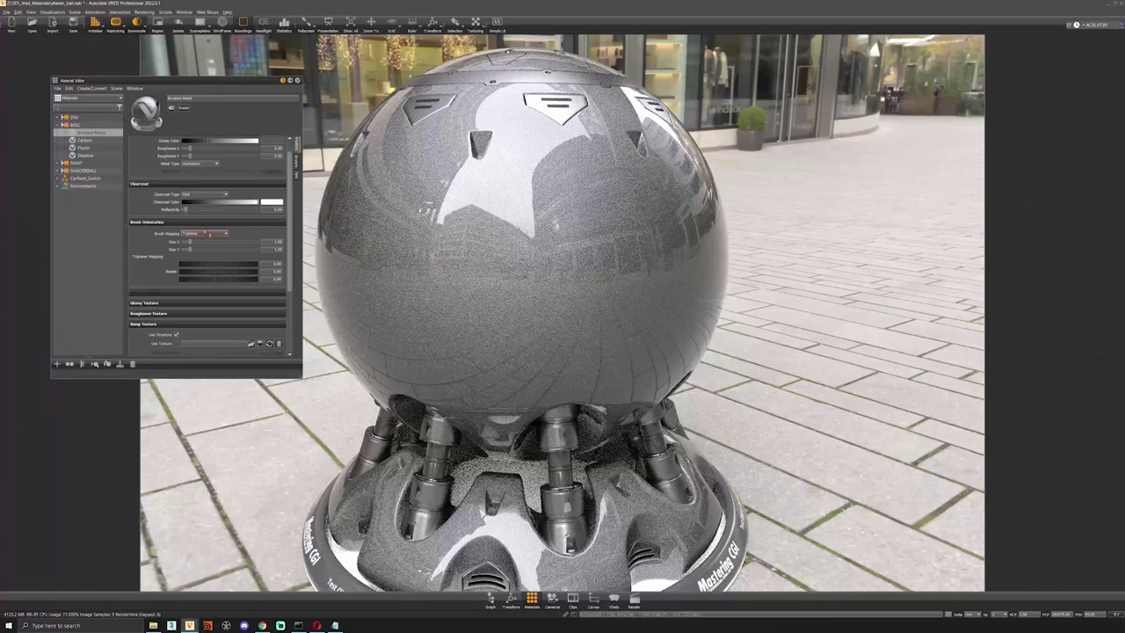
click(203, 234)
click(198, 261)
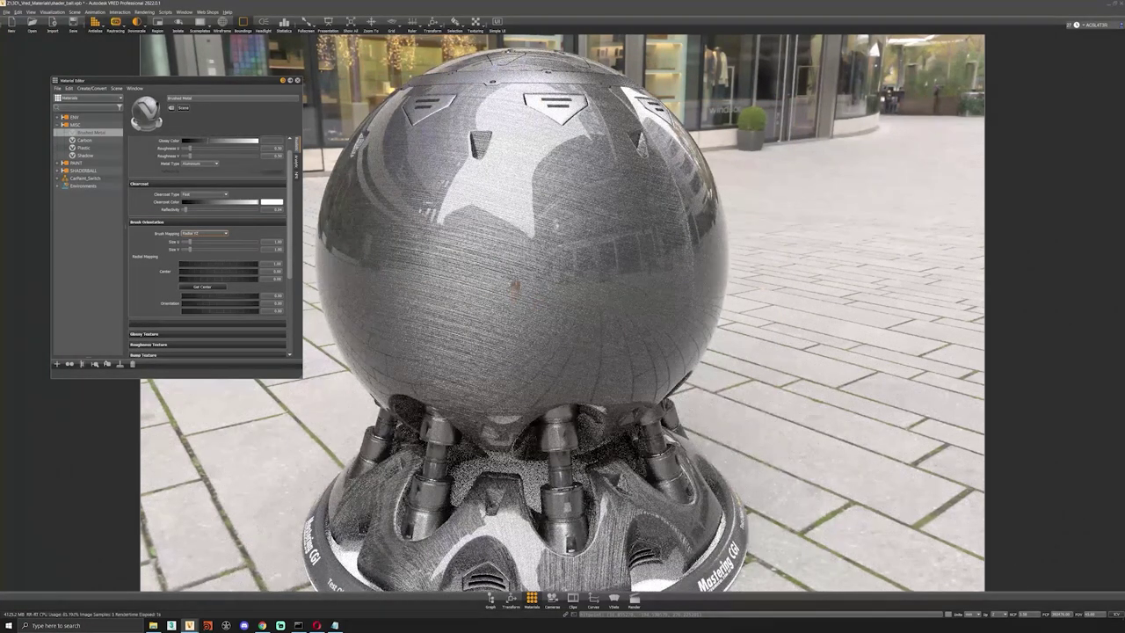
alt+right_drag(515, 290, 508, 398)
click(515, 265)
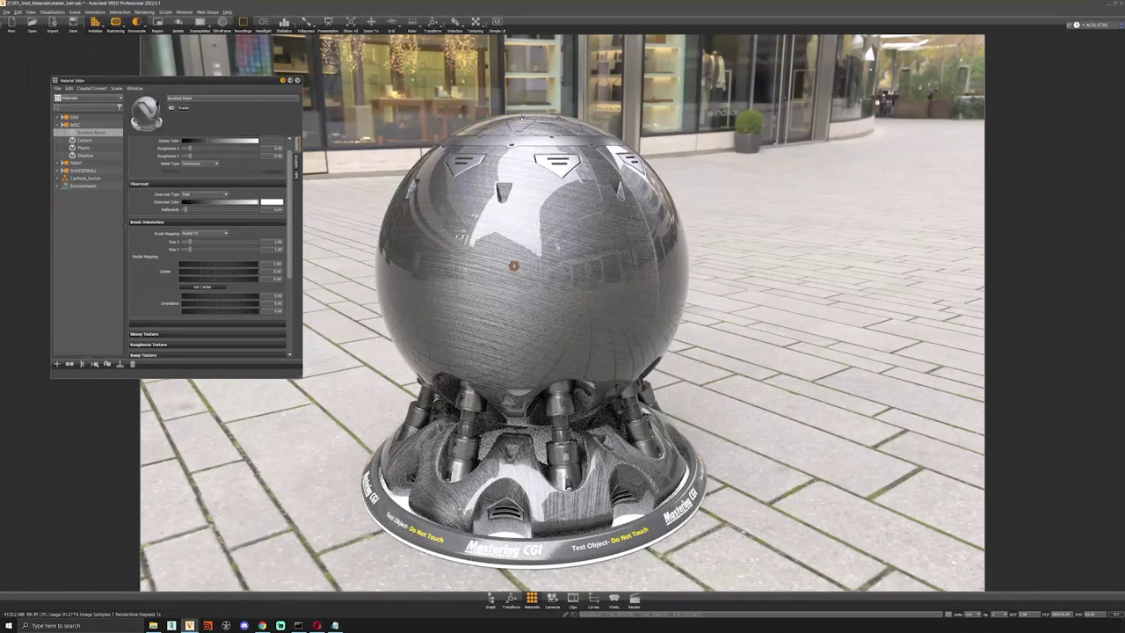
alt+drag(454, 232, 638, 257)
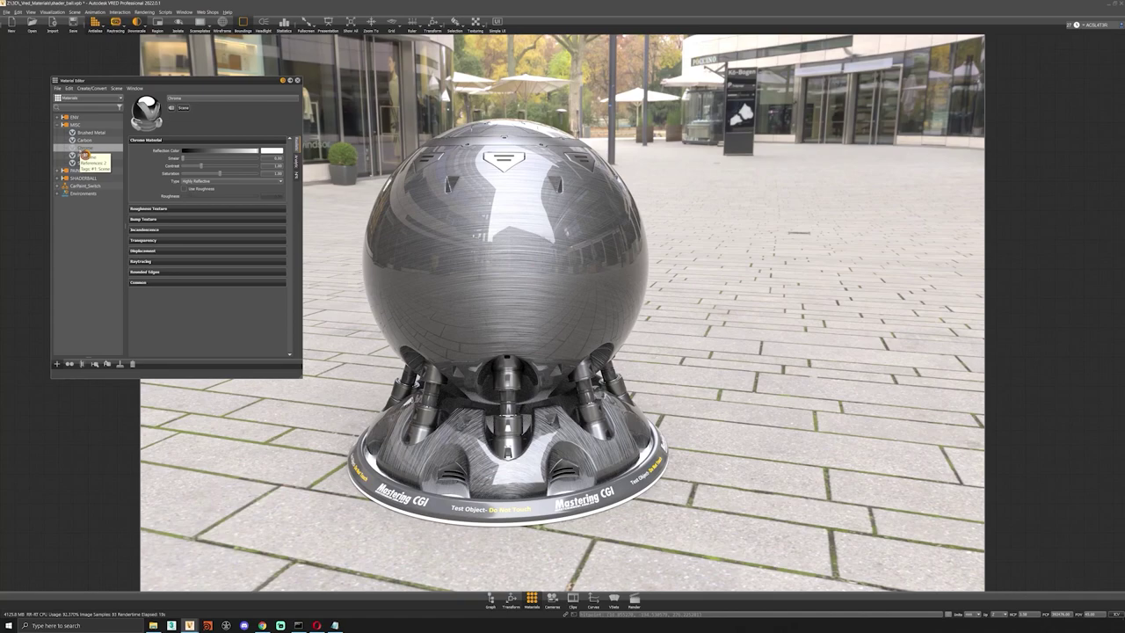
- Apply the Chrome material to the shader ball in place of the brushed metal
click(308, 314)
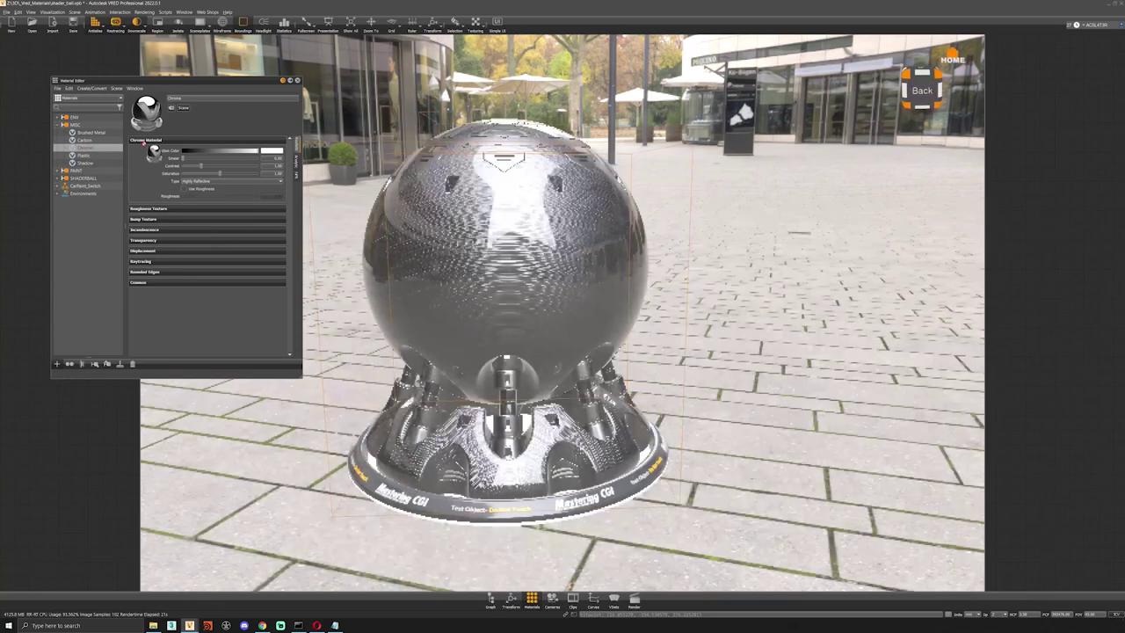
click(91, 133)
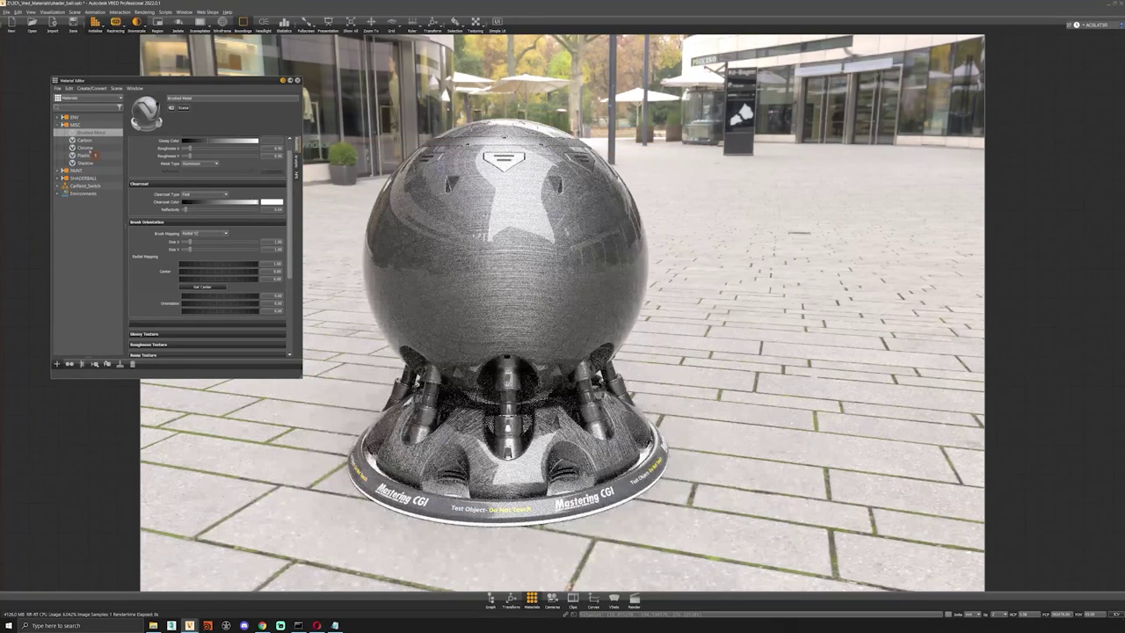
click(89, 148)
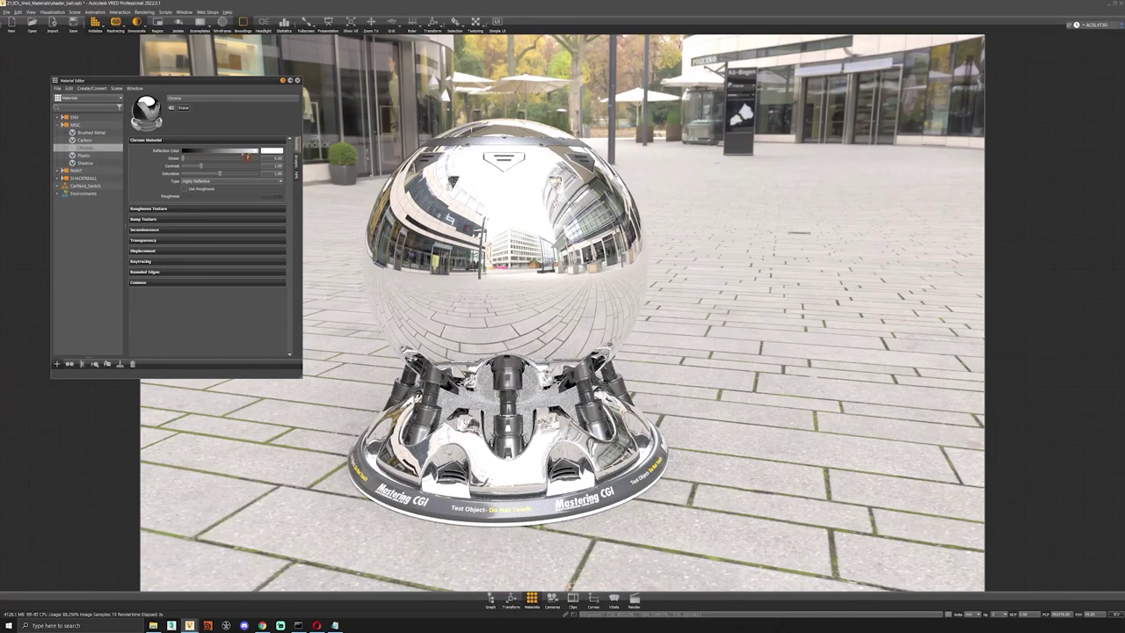
- Test a near-black reflection color on the chrome, raise the smear to about 0.5, and set the color to light gray
drag(257, 155, 202, 153)
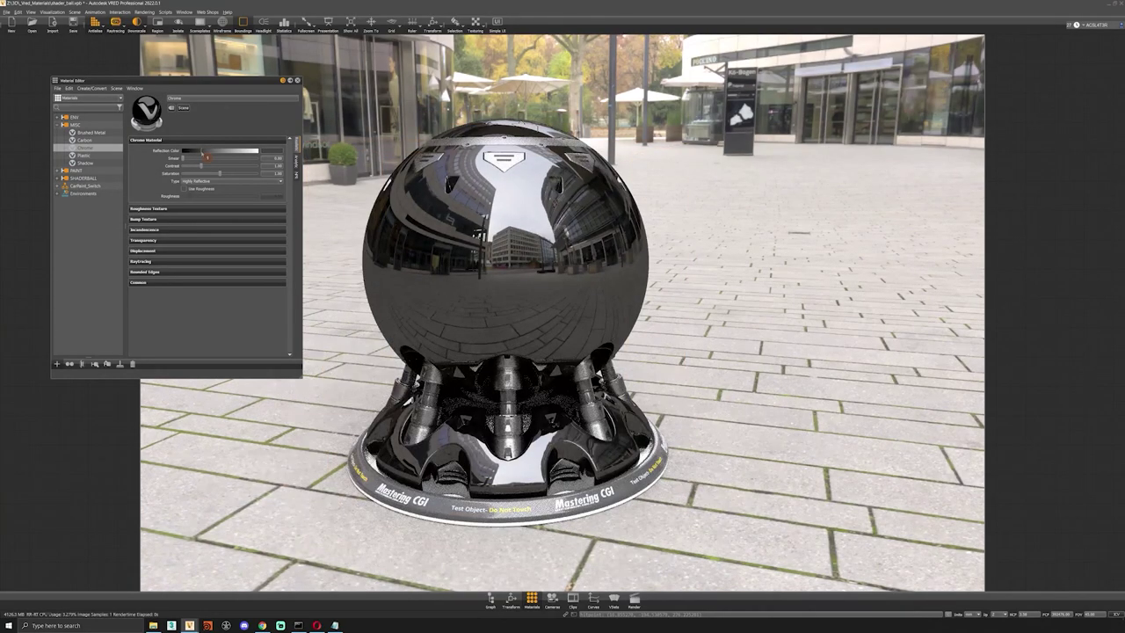
drag(208, 157, 230, 164)
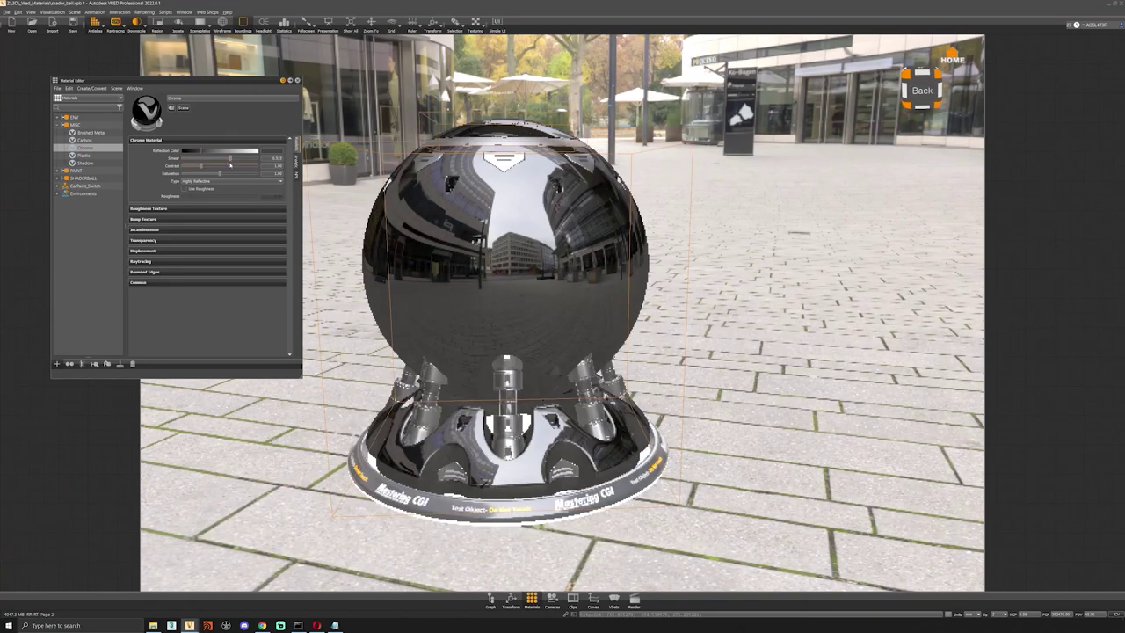
click(248, 152)
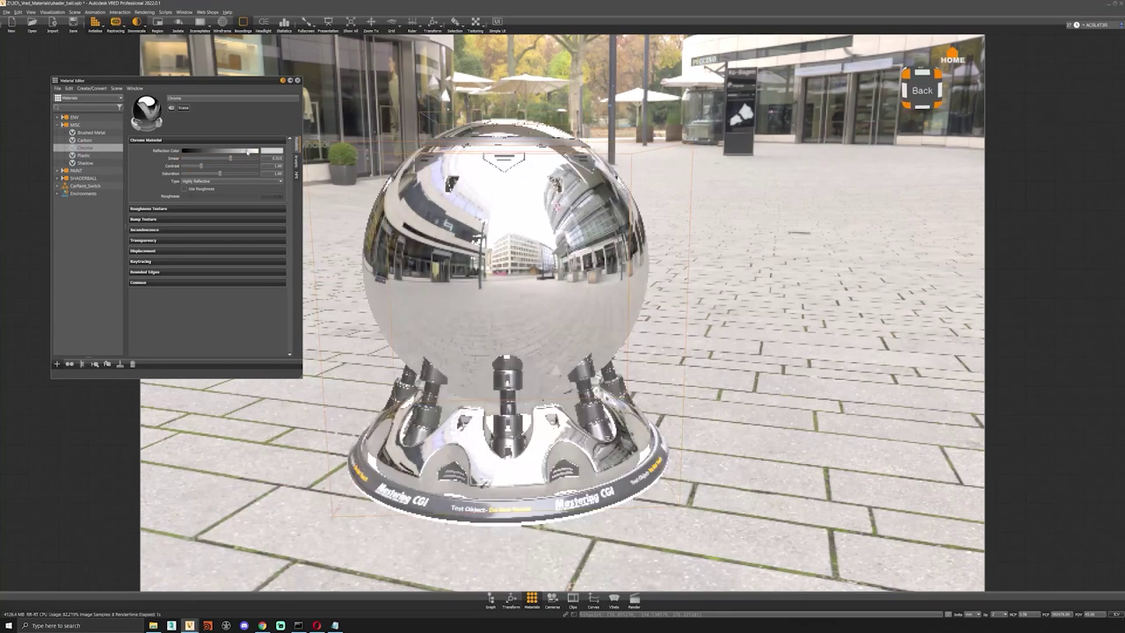
- Raise the chrome's contrast to about 1.5 and increase its saturation slightly while examining the reflections up close
scroll(511, 195, up, 5)
middle_drag(511, 195, 536, 257)
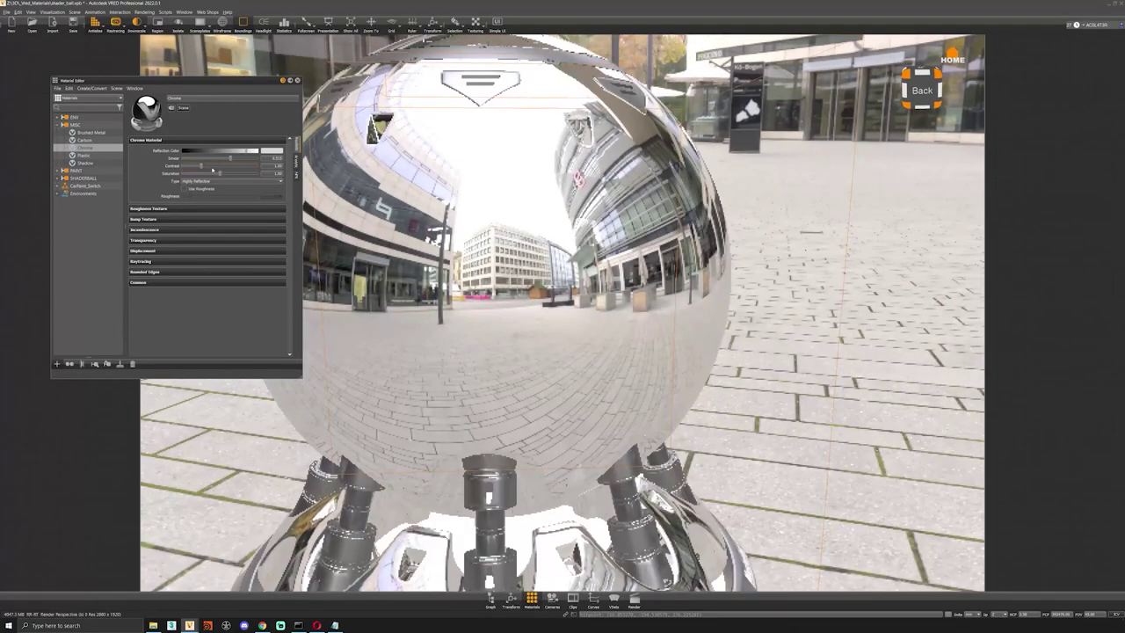
mouse_move(204, 173)
mouse_down()
mouse_move(243, 178)
mouse_move(223, 179)
mouse_up()
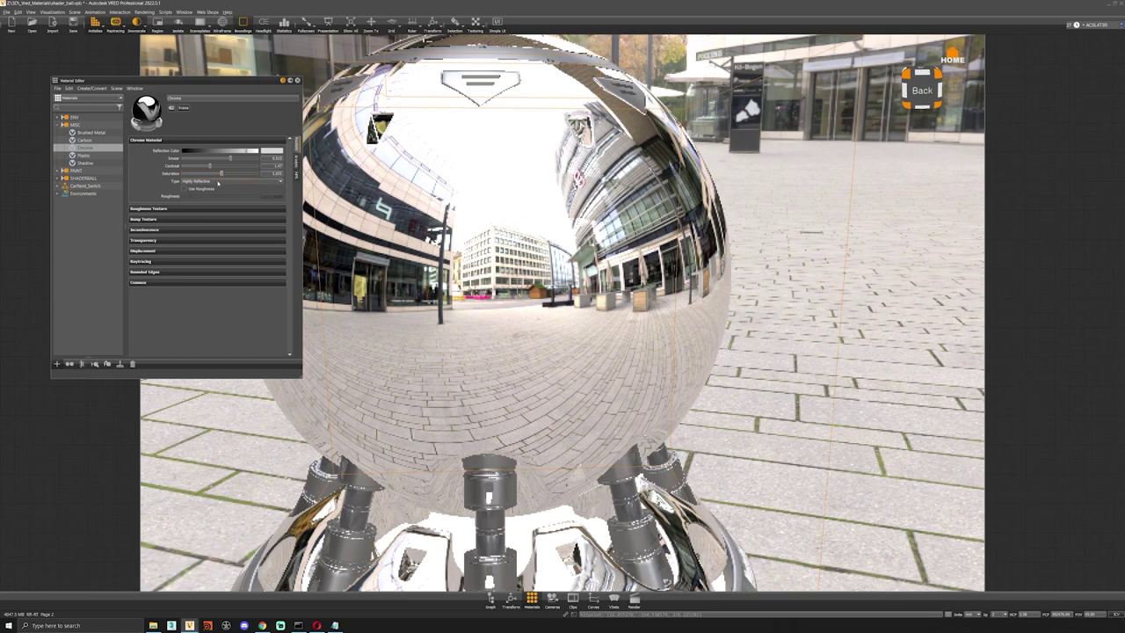
- Try other metal types on the Chrome material, ending with gold, and view the whole ball
click(211, 182)
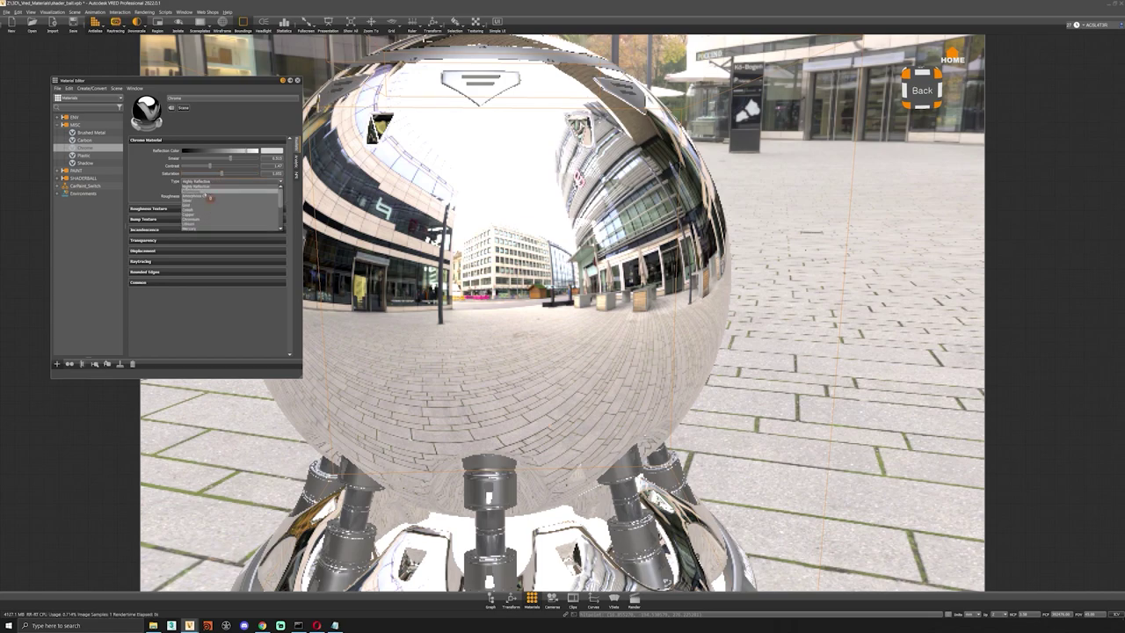
click(209, 196)
click(211, 182)
click(194, 208)
scroll(519, 308, down, 3)
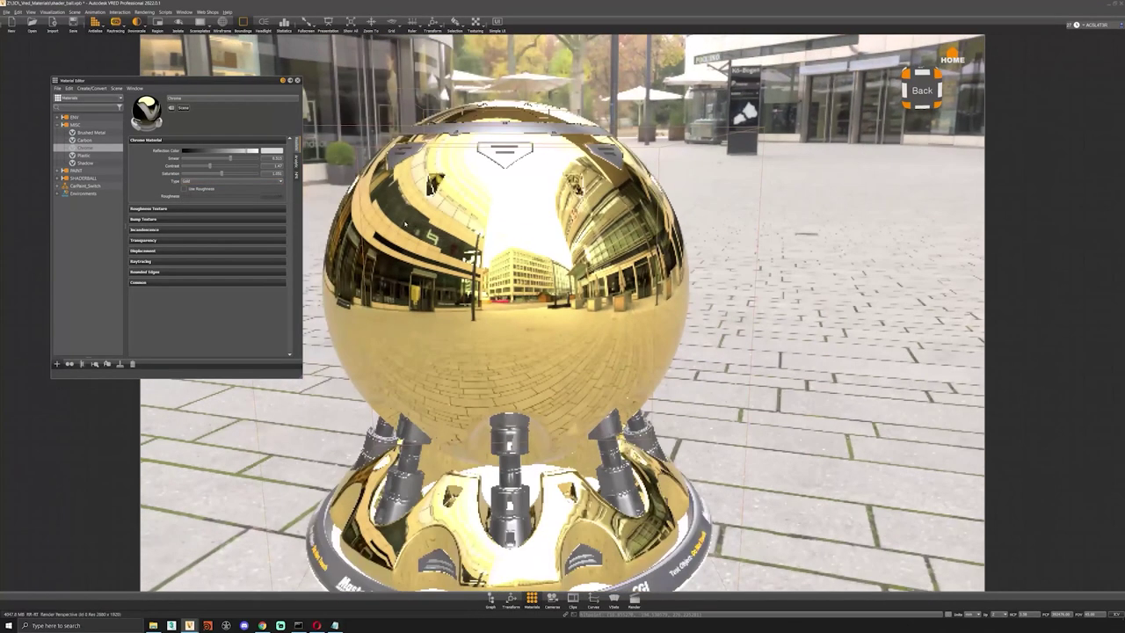
- Raise the gold chrome's contrast to about 2, lower its saturation slightly, and enable roughness
mouse_move(214, 167)
mouse_down()
mouse_move(199, 153)
mouse_move(245, 157)
mouse_move(221, 173)
mouse_up()
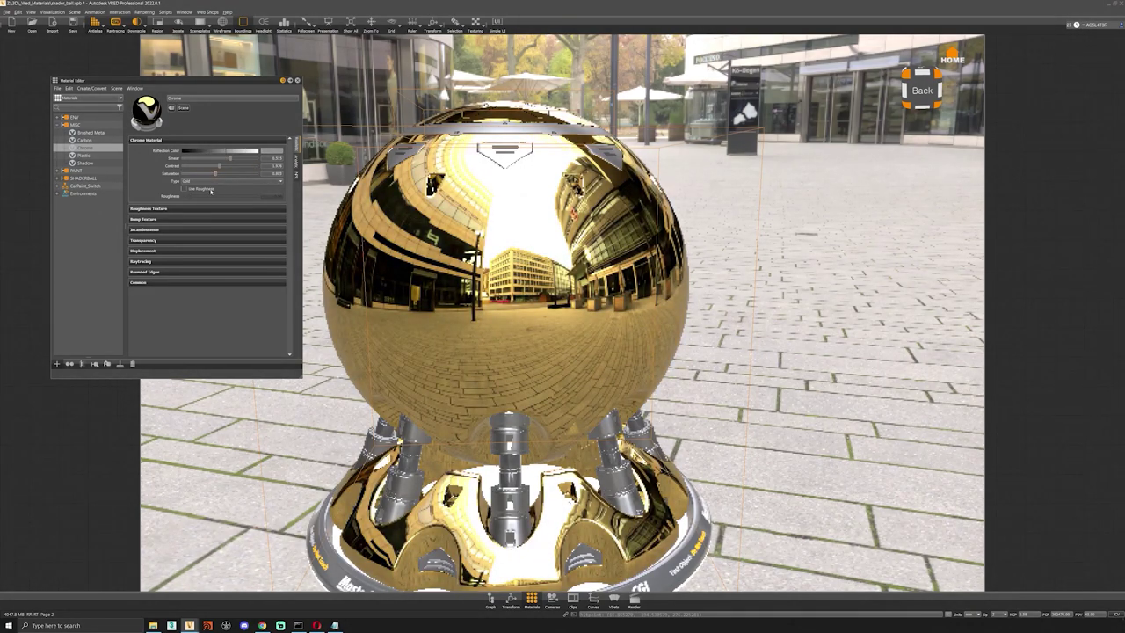
click(205, 190)
scroll(437, 266, down, 3)
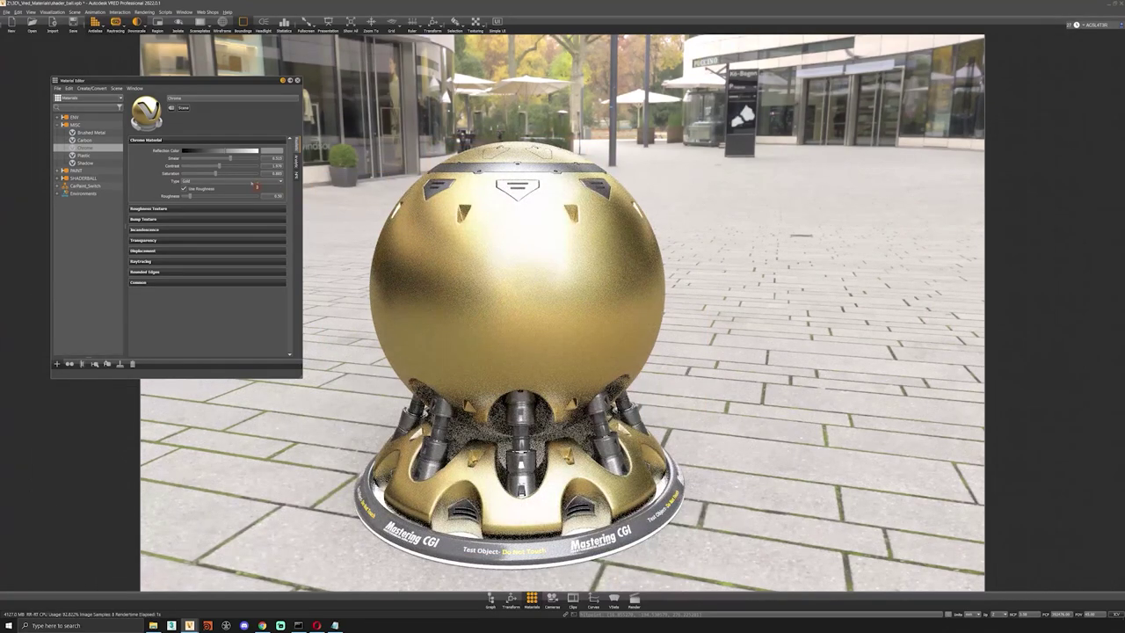
- Set the Chrome material's metal type to Highly Reflective and adjust its roughness slightly
click(221, 182)
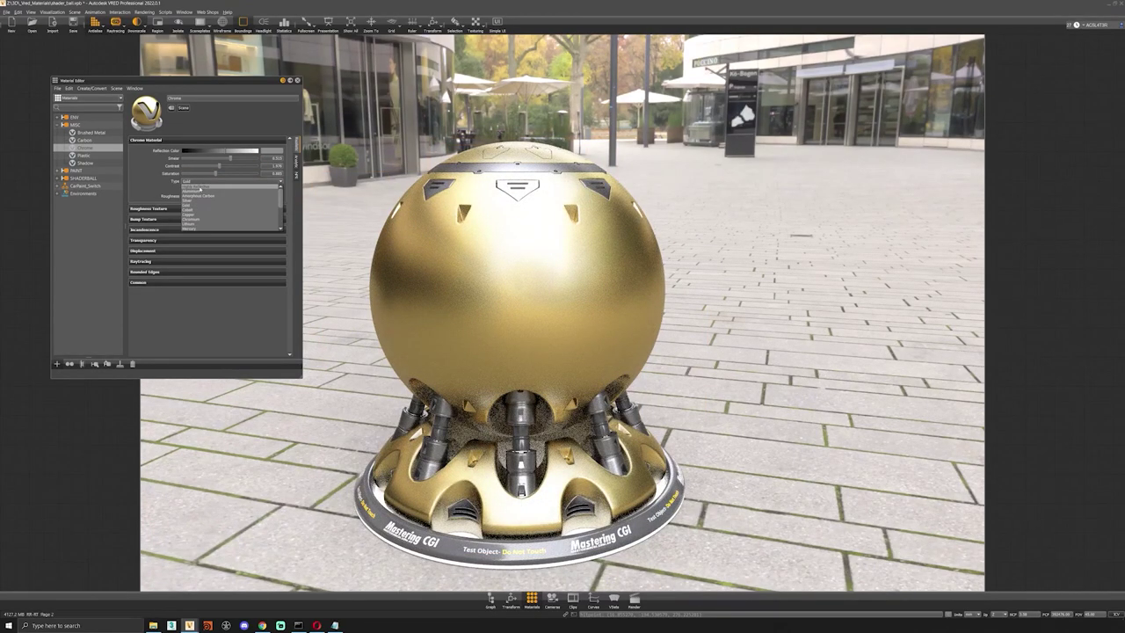
click(200, 188)
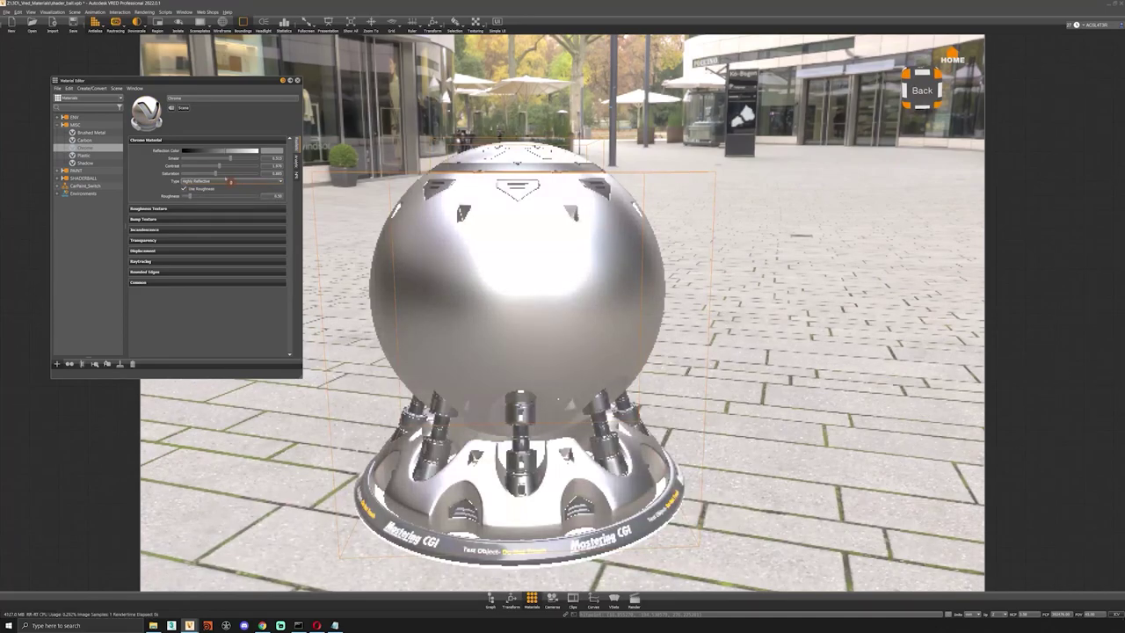
click(185, 189)
drag(190, 197, 207, 196)
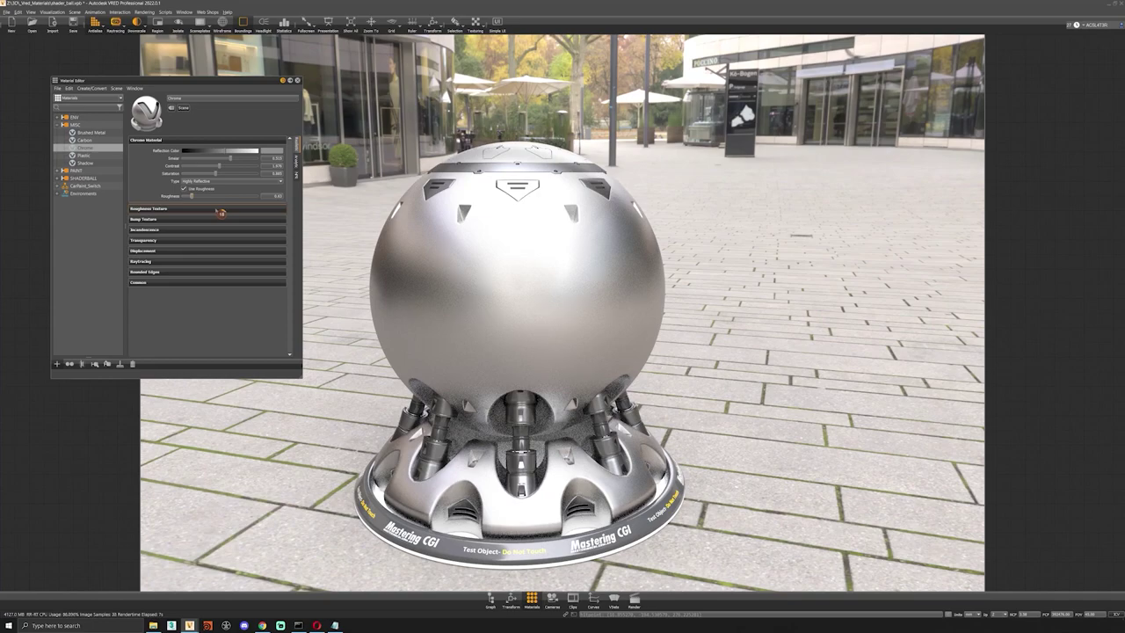
- Show the chrome's roughness texture and bump texture settings and enable the bump structure
click(218, 209)
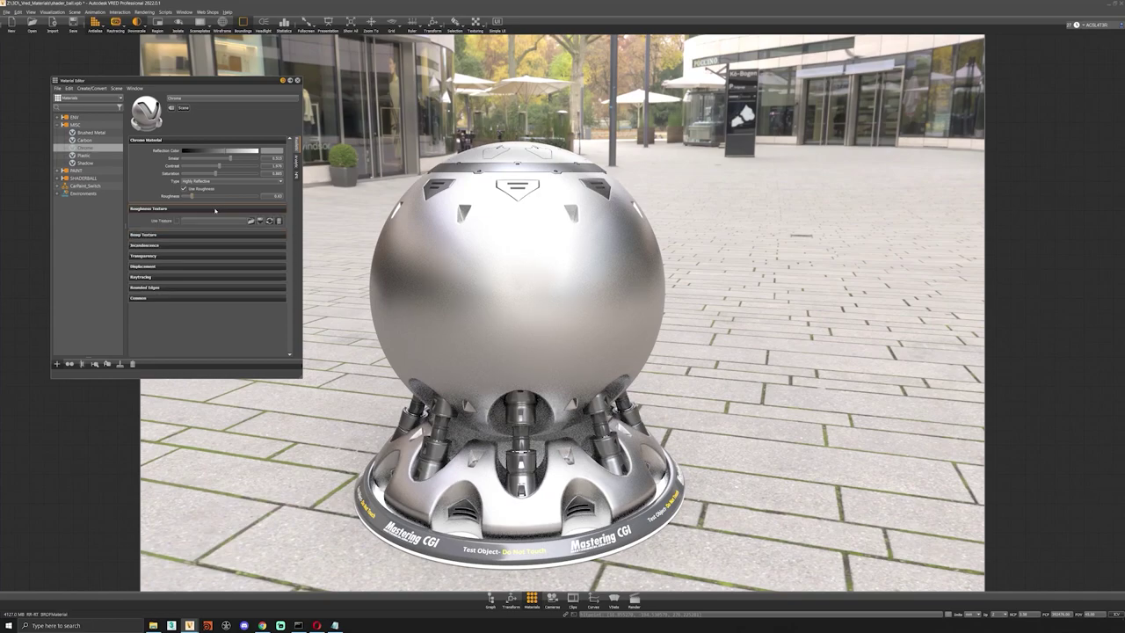
click(167, 236)
click(177, 245)
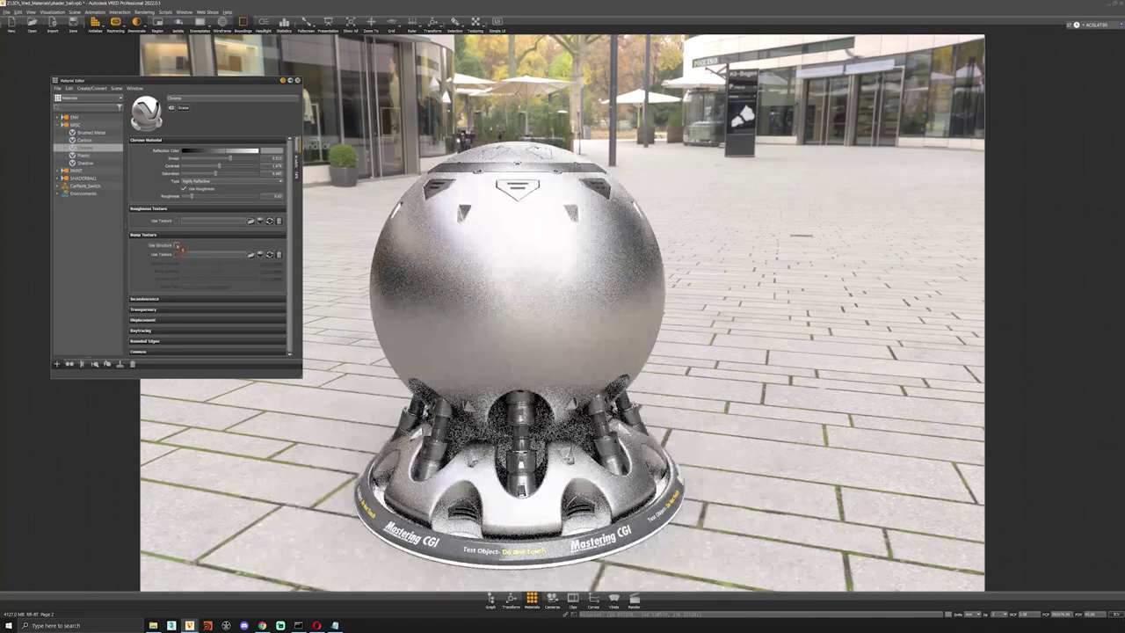
click(176, 246)
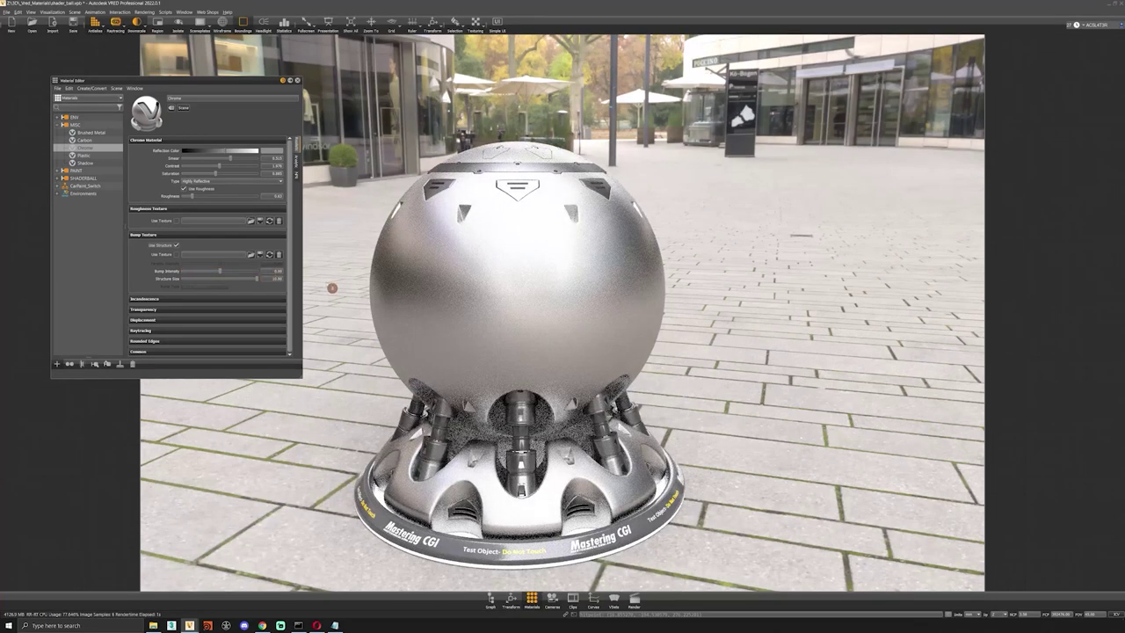
- Adjust the Chrome material's bump intensity and shrink its structure size, comparing the grain on the shader ball close up
drag(220, 271, 187, 281)
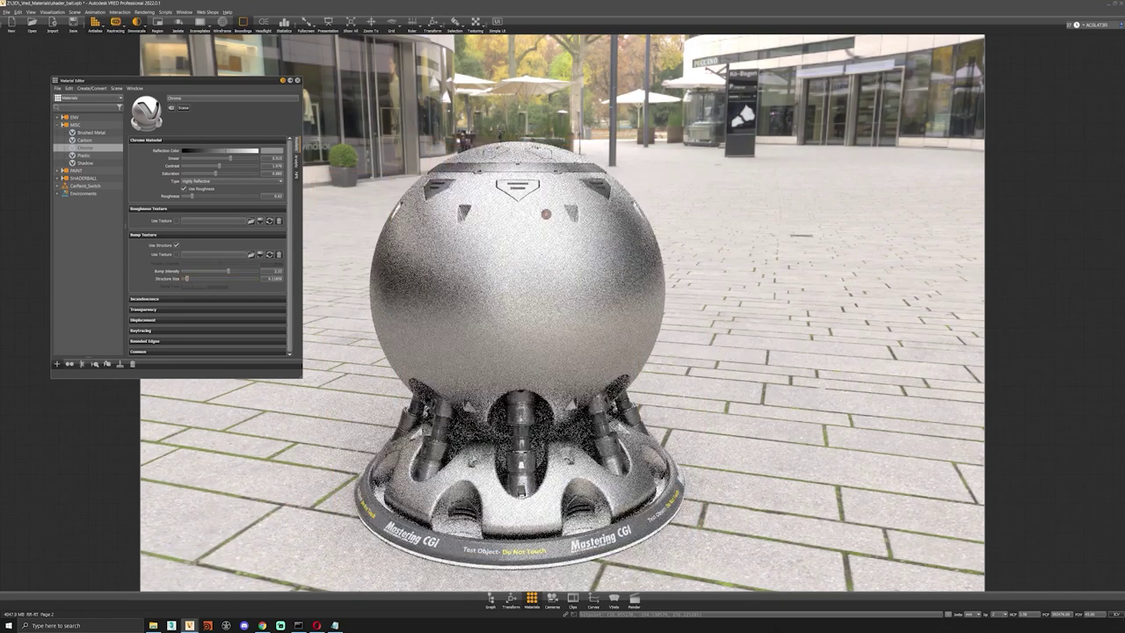
scroll(561, 320, up, 3)
scroll(560, 320, up, 2)
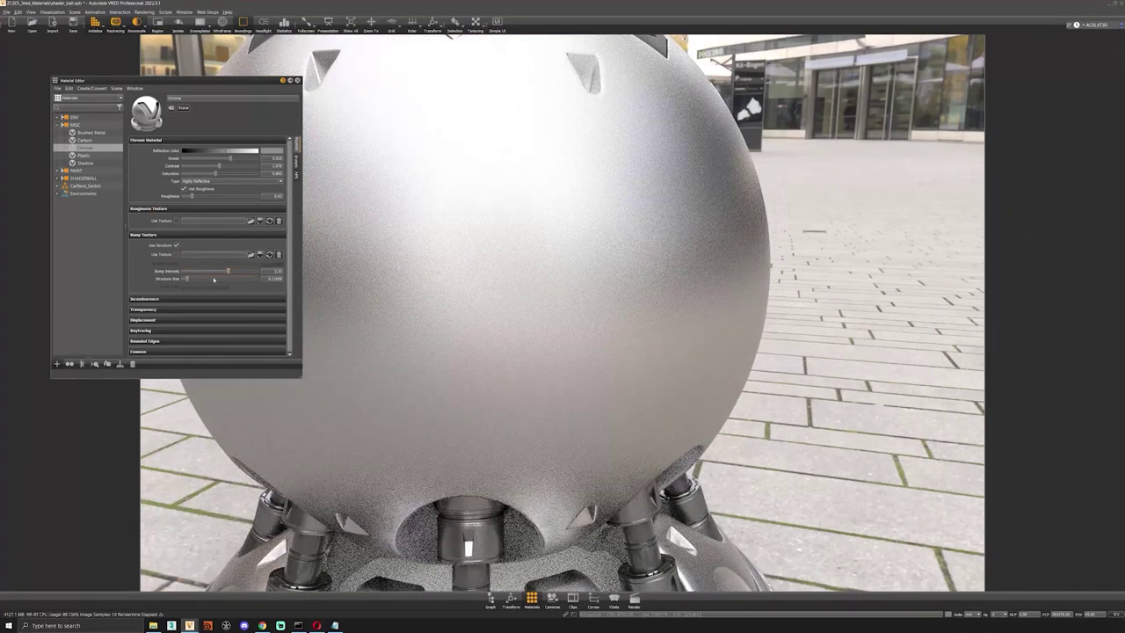
drag(187, 280, 256, 282)
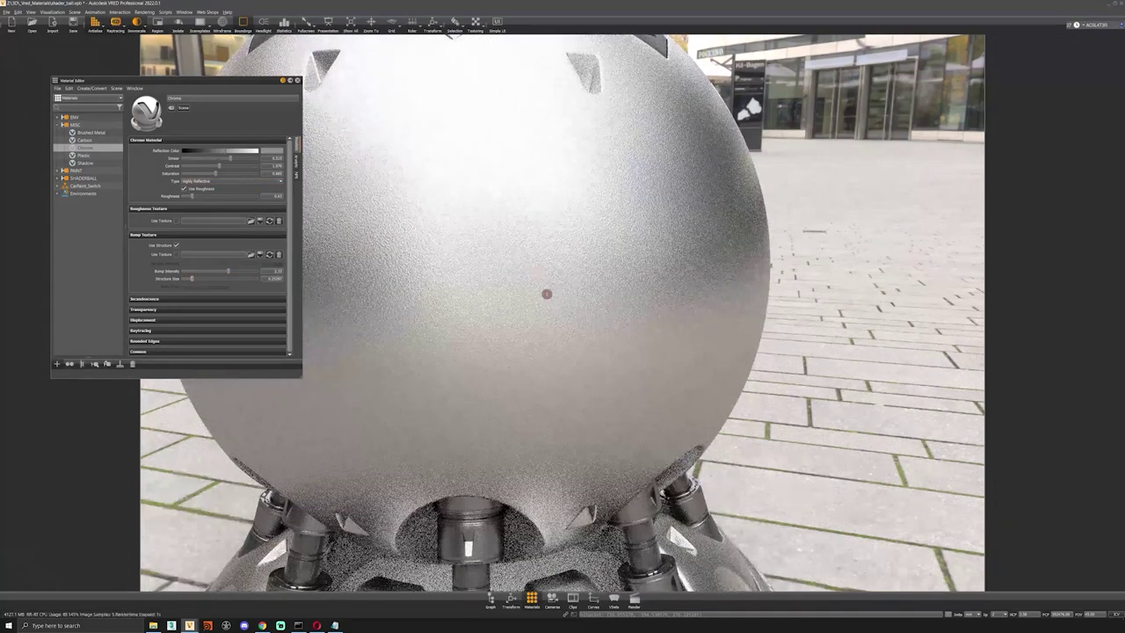
scroll(555, 342, down, 6)
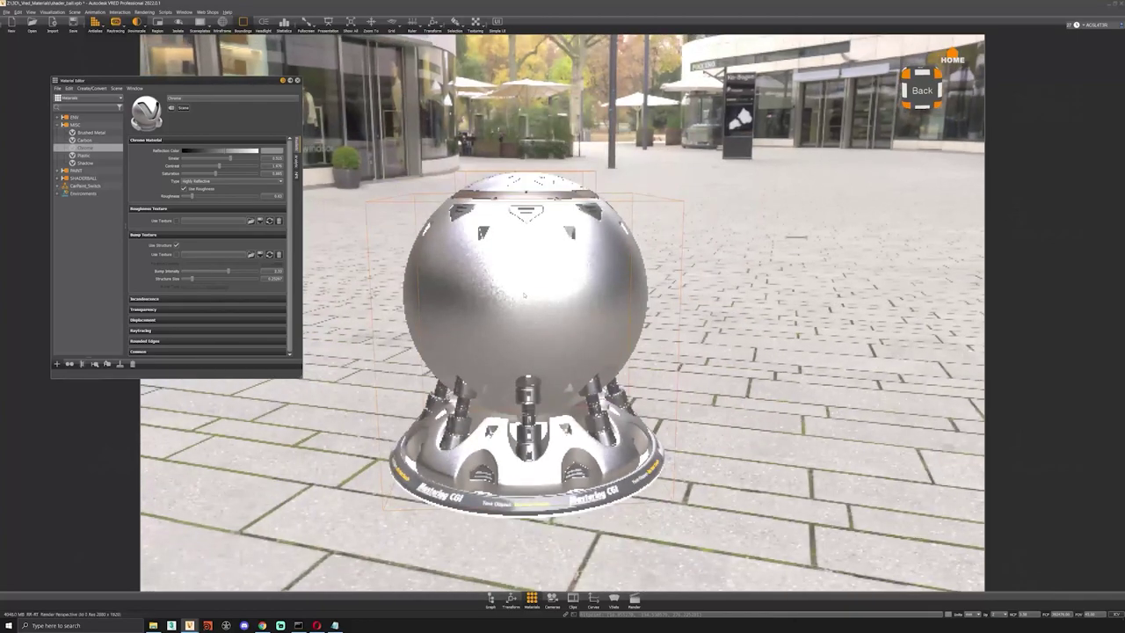
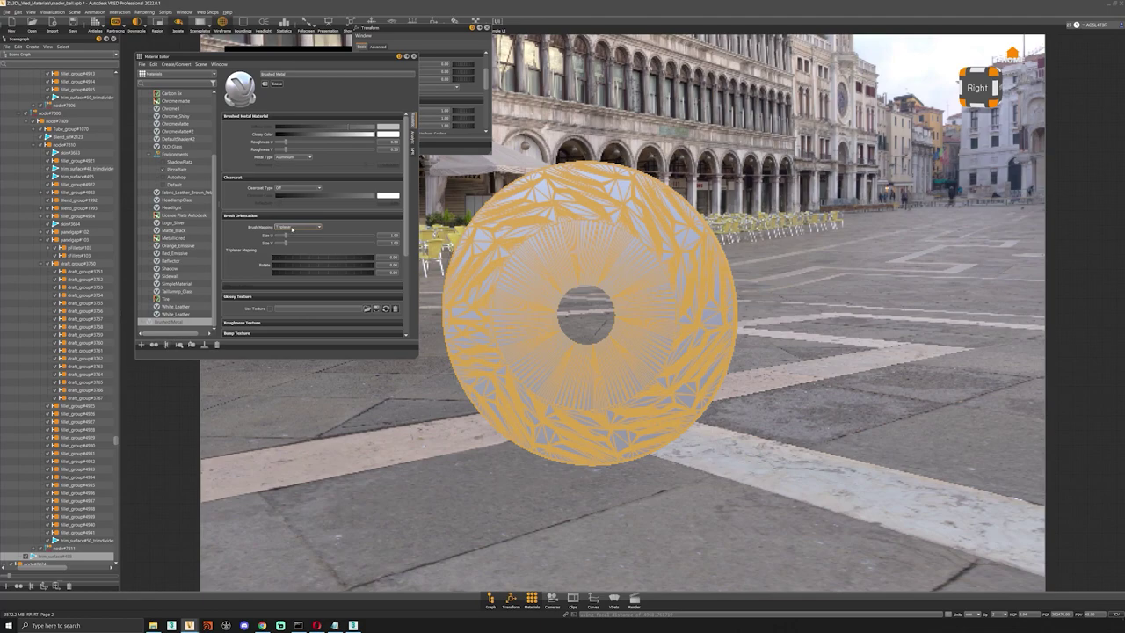
- Enable the bump structure on the disc's Brushed Metal material and turn off the wireframe display
click(292, 228)
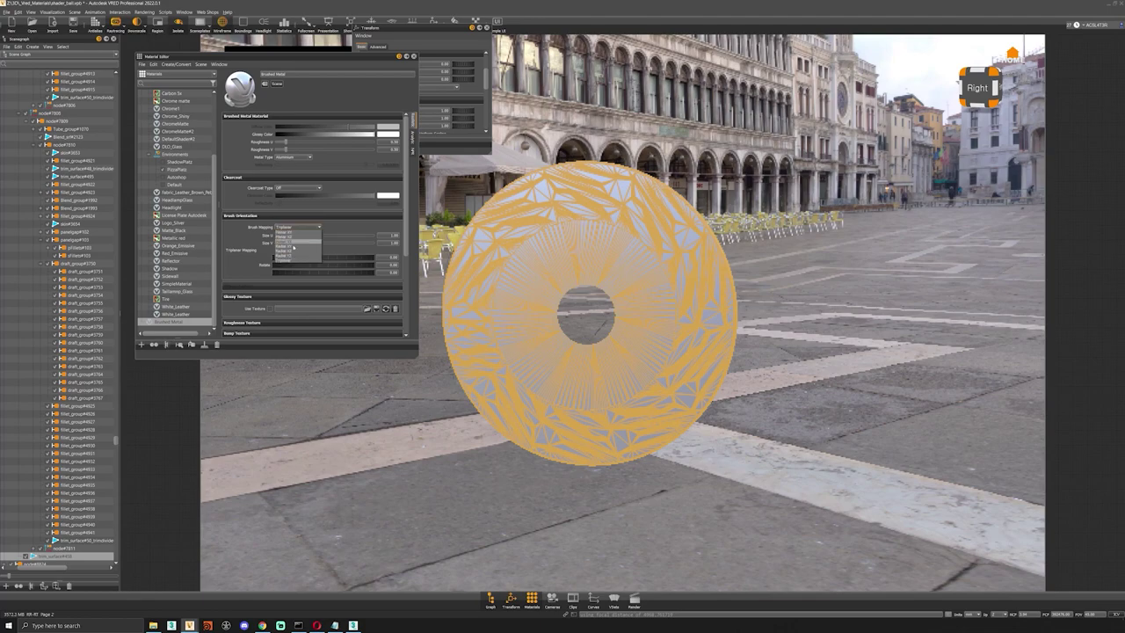
click(238, 269)
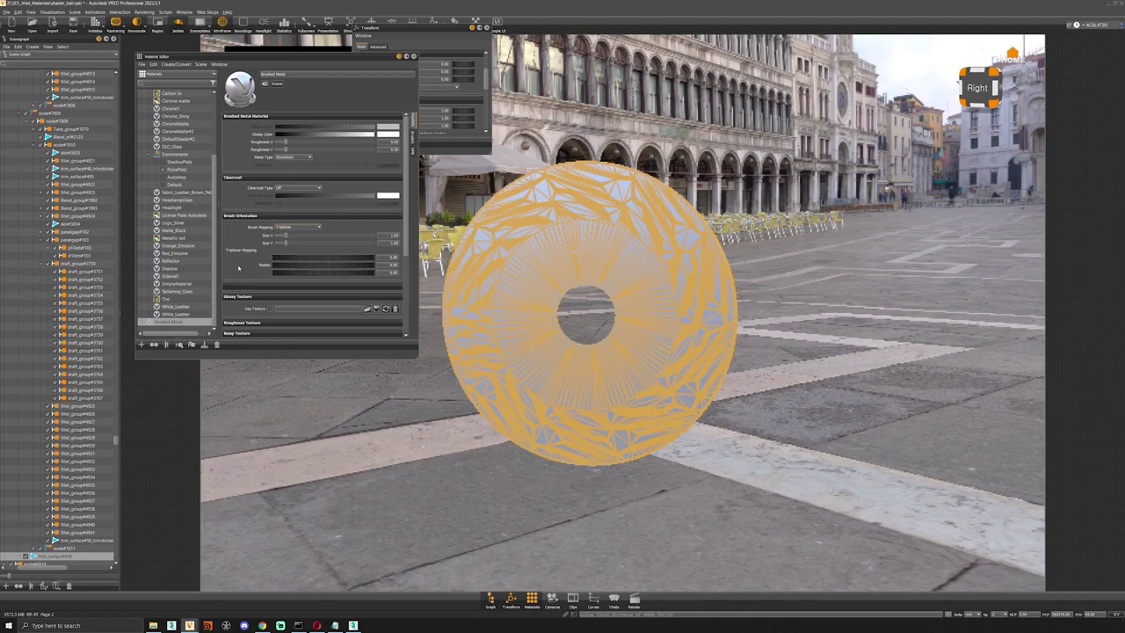
scroll(250, 250, down, 1)
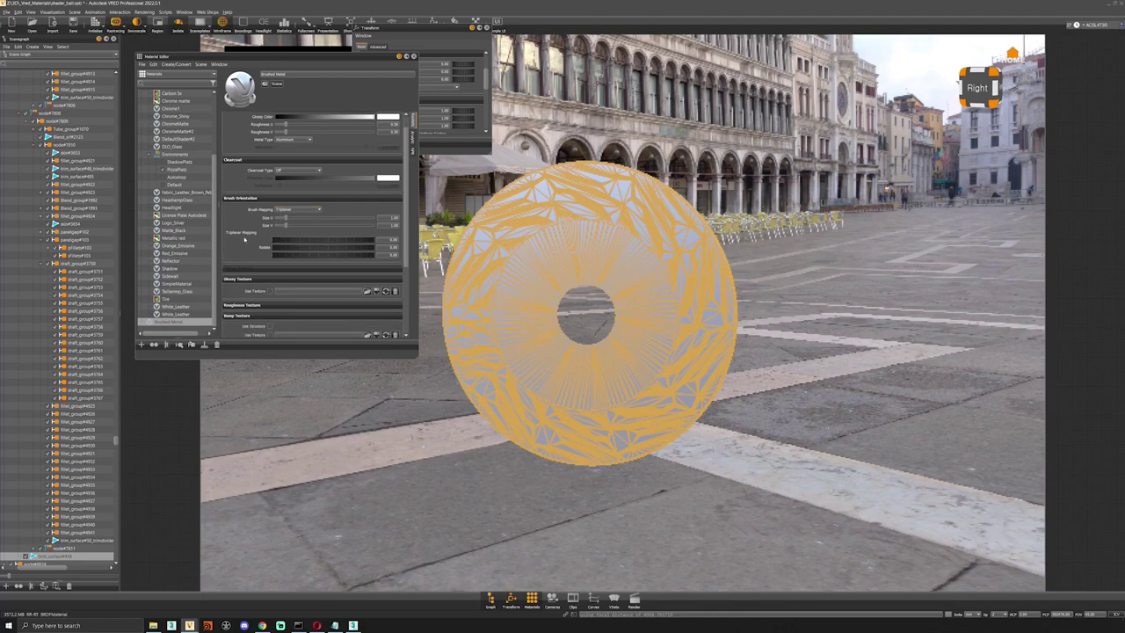
click(270, 326)
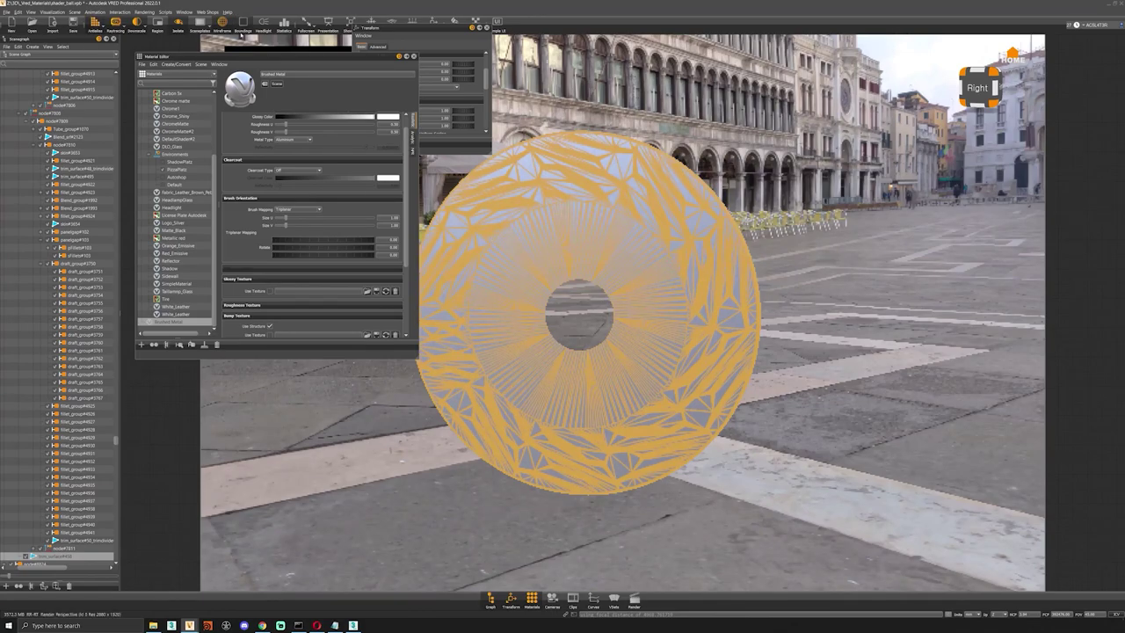
click(219, 26)
scroll(710, 294, up, 4)
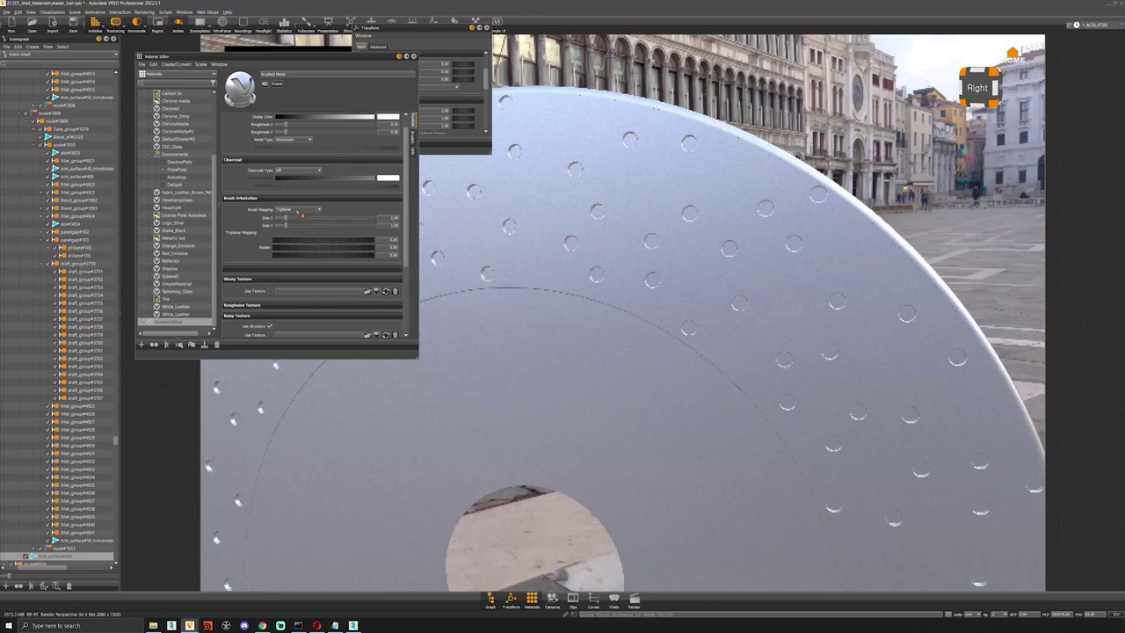
- Try radial brush mappings on the brake disc's brushed metal, ending with Radial XZ
click(299, 211)
click(294, 240)
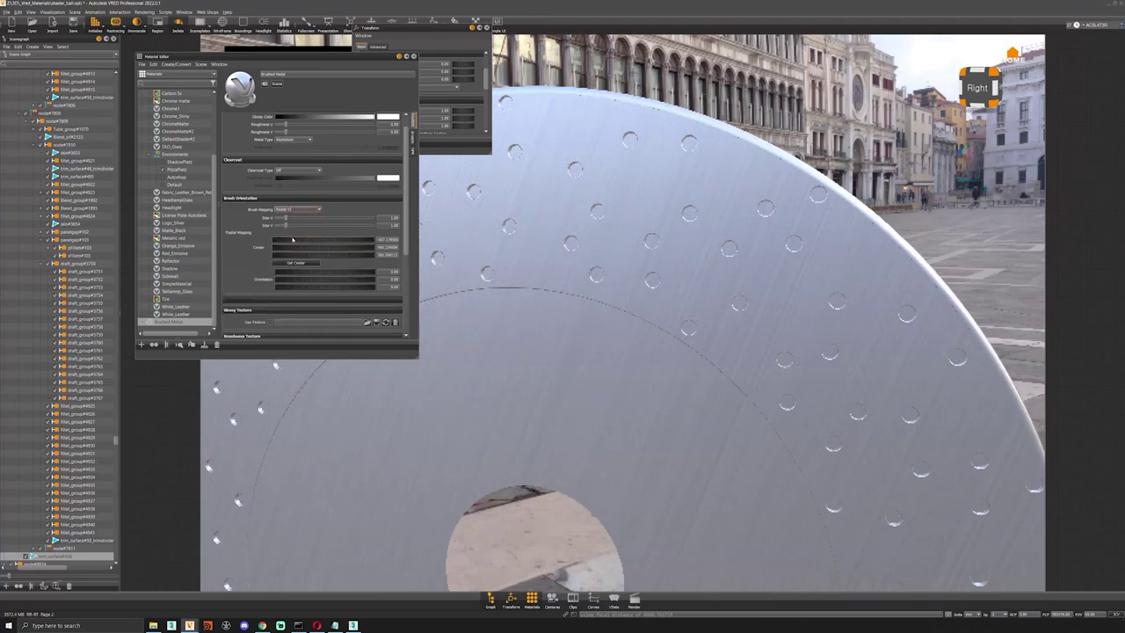
click(299, 209)
click(292, 235)
click(731, 329)
alt+right_drag(722, 341, 726, 303)
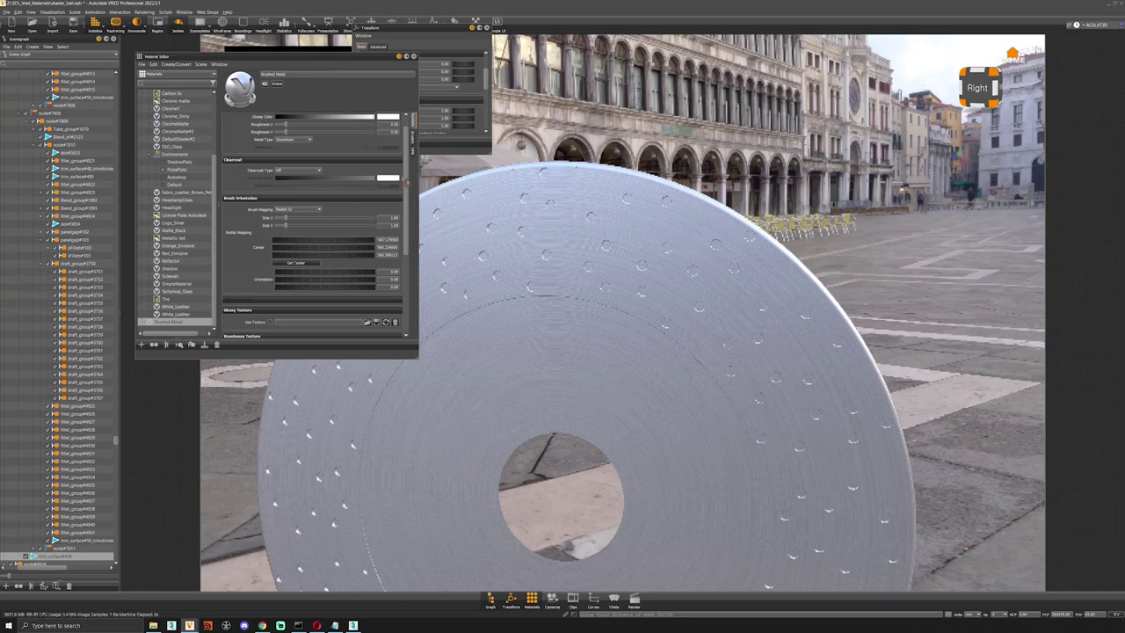
- Lower the brushed metal's U and V roughness and adjust its glossy color
scroll(290, 154, up, 1)
drag(286, 150, 279, 150)
mouse_move(374, 135)
mouse_down()
mouse_move(361, 135)
mouse_move(381, 136)
mouse_up()
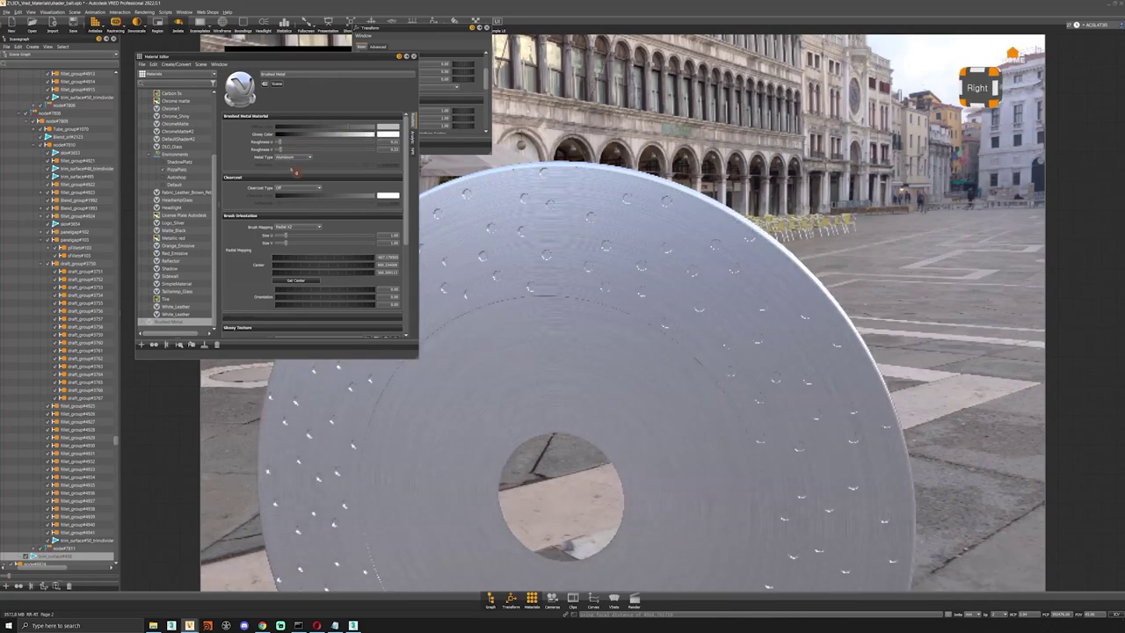
- Try a clearcoat type on the brushed metal and set it back to Off
click(298, 187)
click(291, 201)
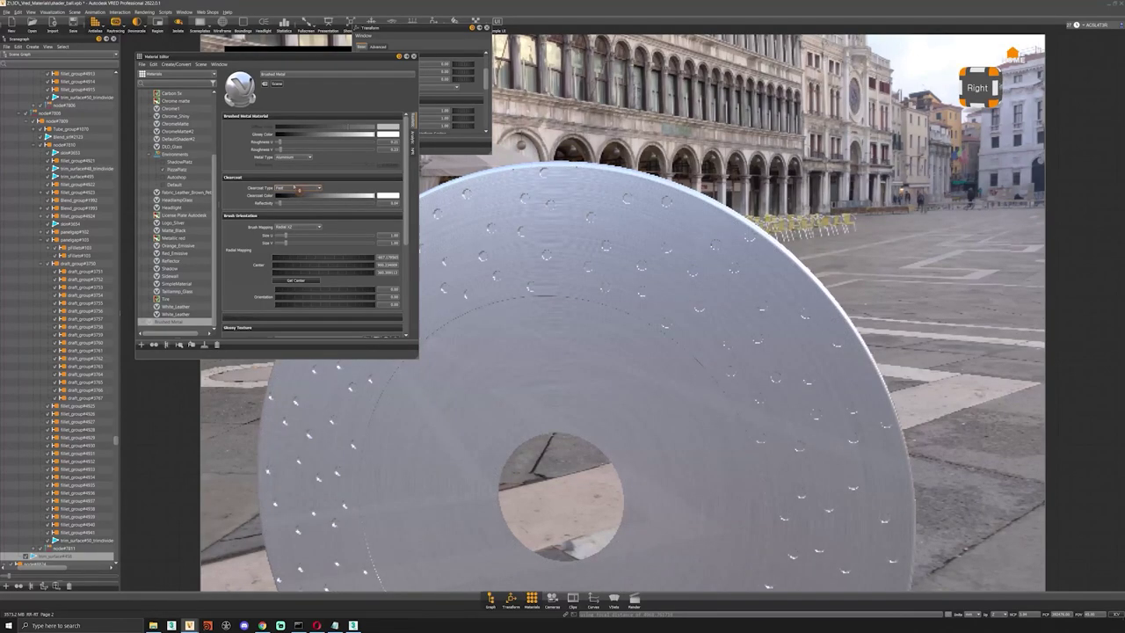
click(297, 187)
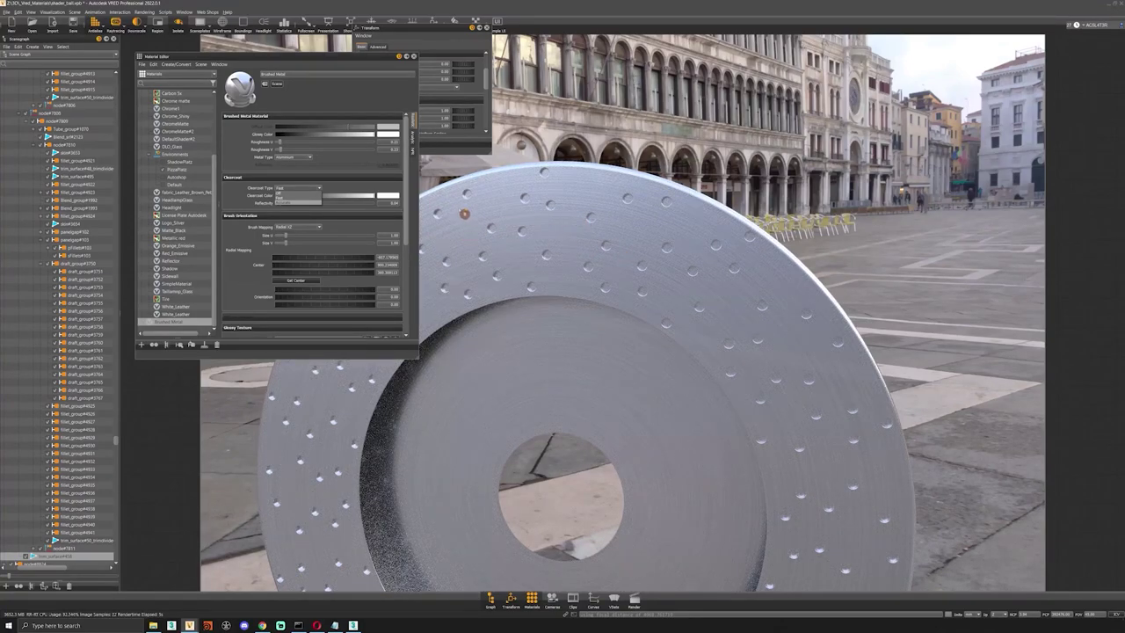
click(287, 192)
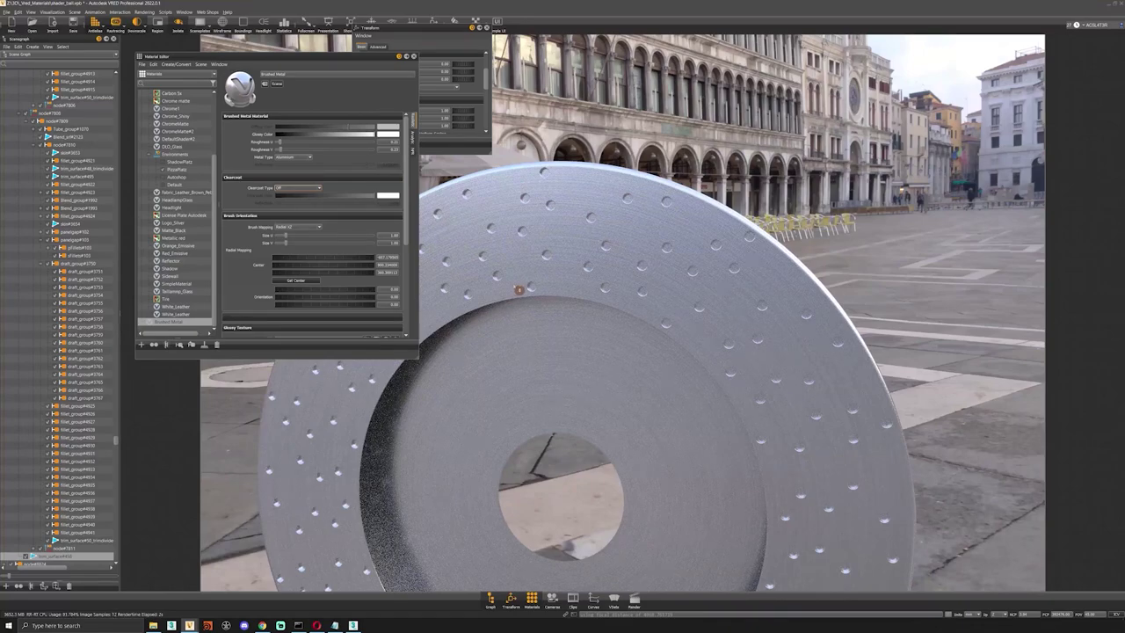
- Examine the whole brake disc, end its isolation, and view the entire car from the front quarter
drag(670, 373, 658, 310)
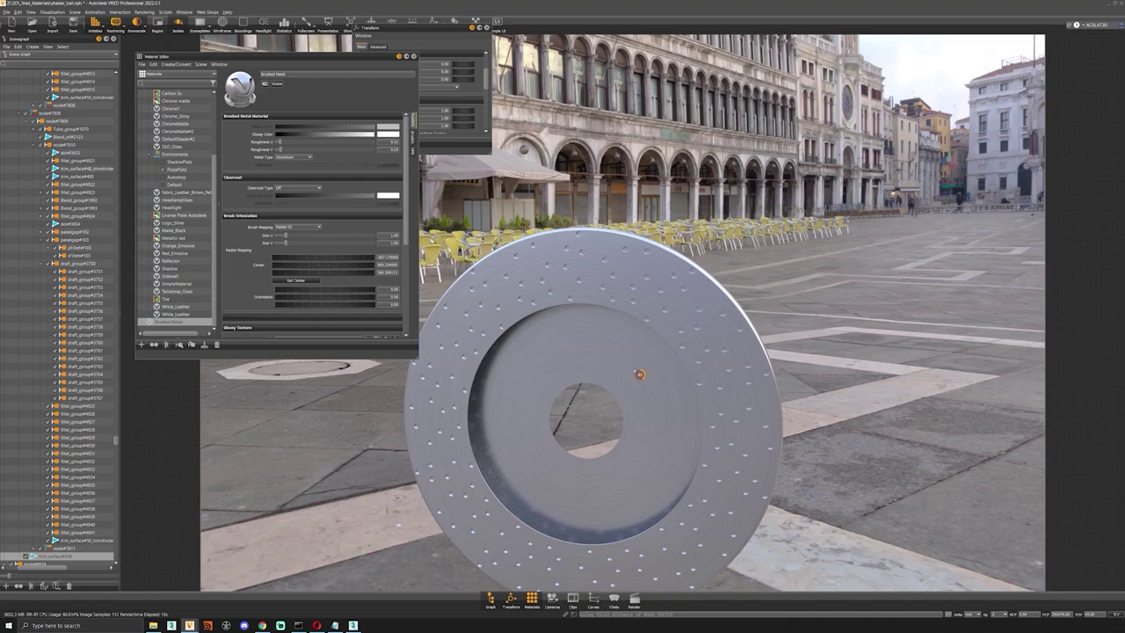
right_drag(650, 396, 648, 380)
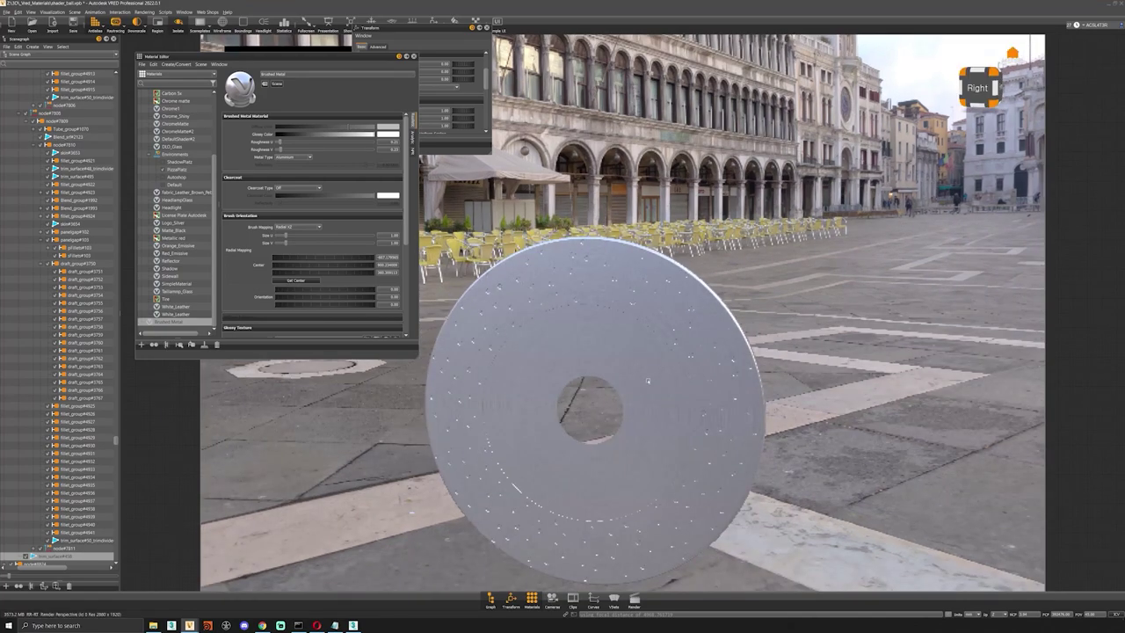
click(655, 377)
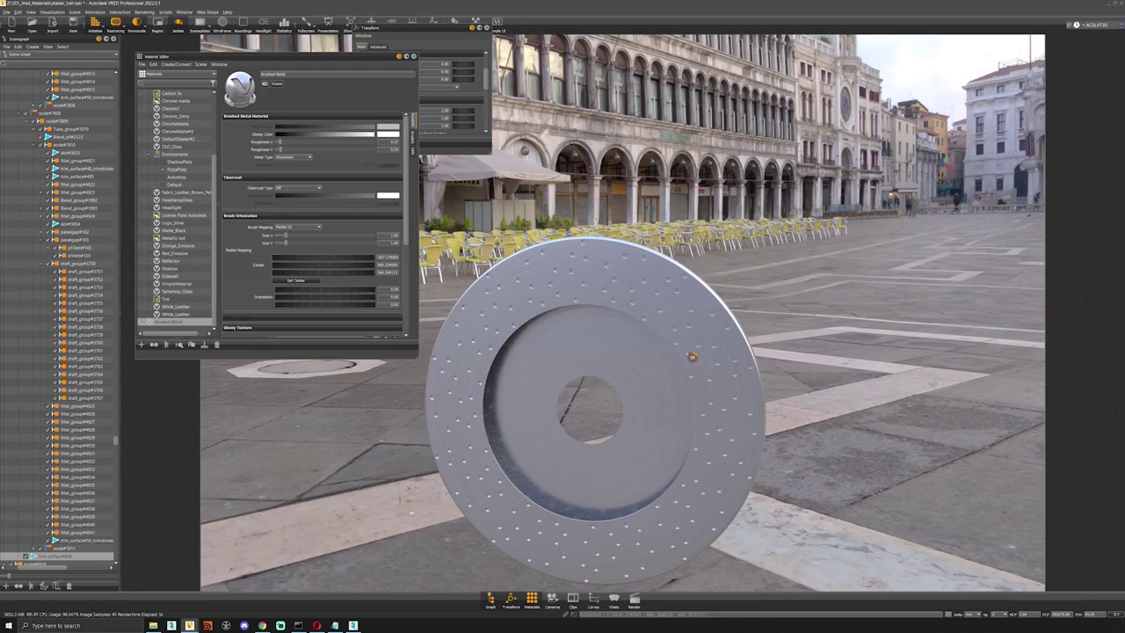
key(i)
scroll(690, 384, down, 10)
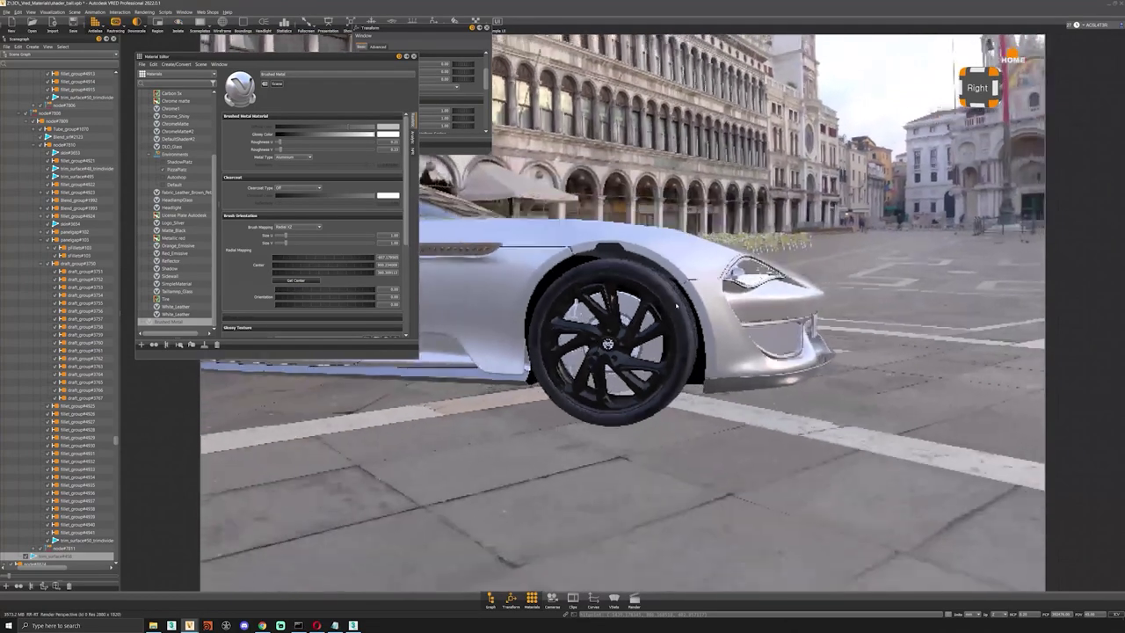
drag(690, 384, 586, 387)
middle_drag(674, 344, 734, 401)
scroll(734, 401, down, 5)
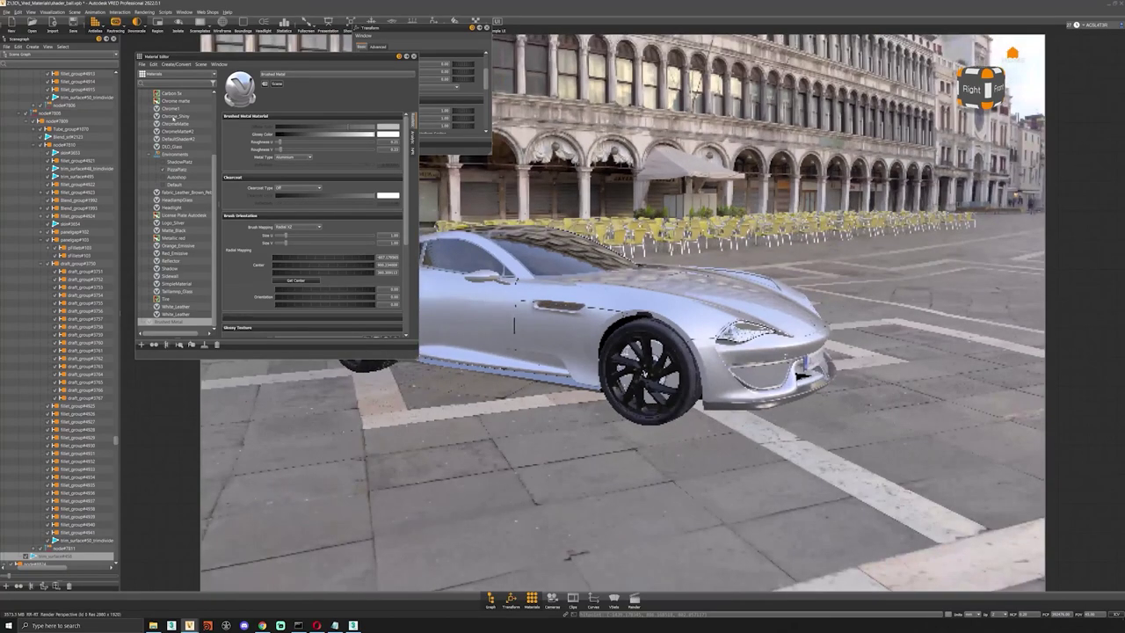